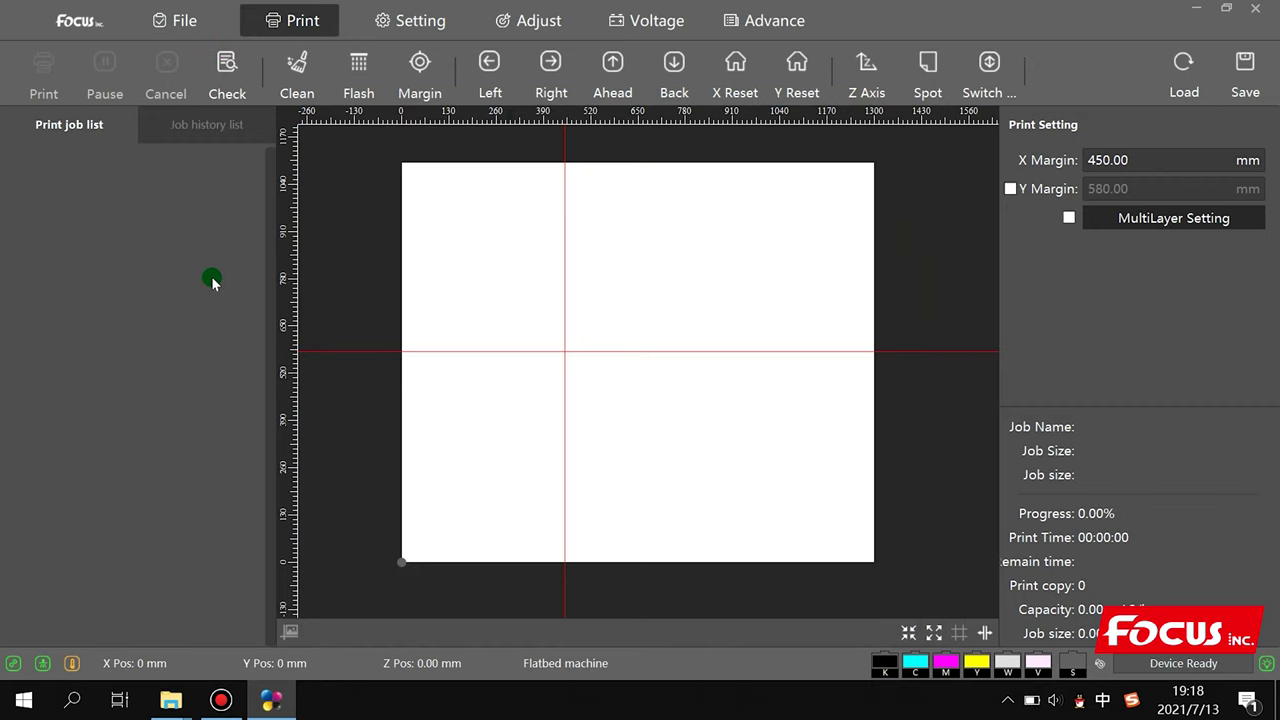
On the File tab, expand the 桌面 (Desktop) folder tree
left_click(172, 26)
scroll(185, 245, "up", 5)
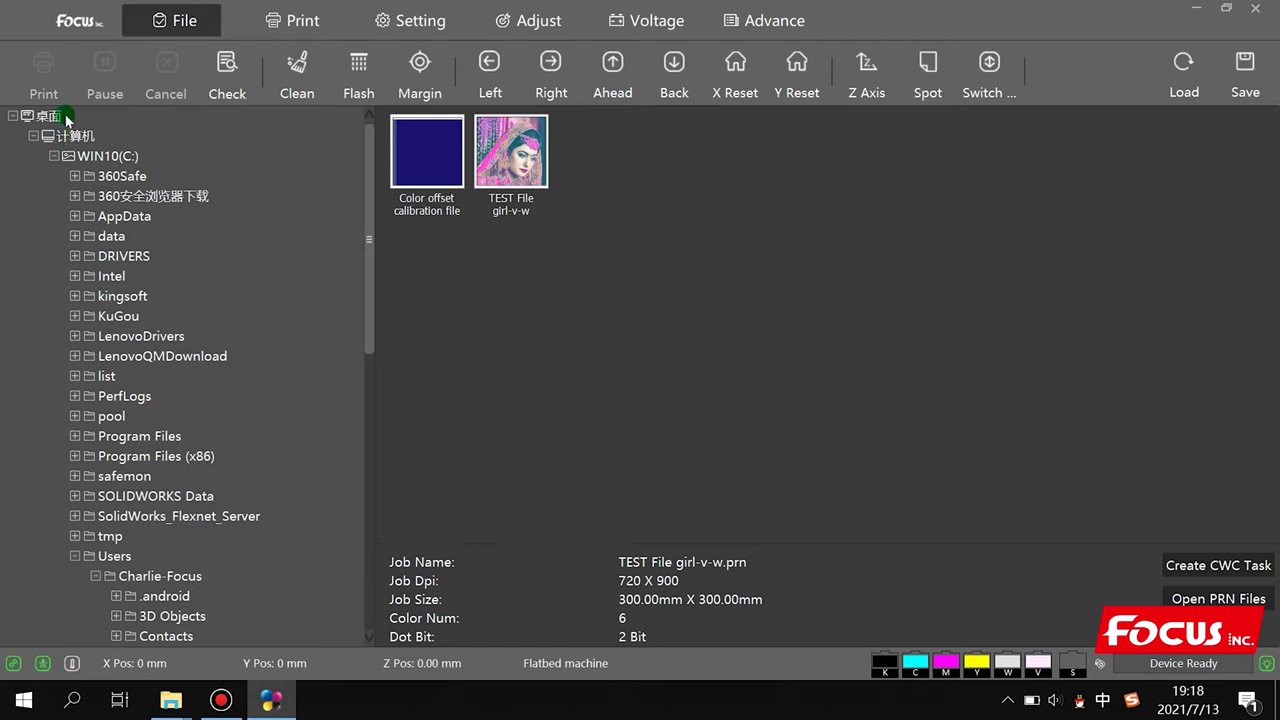
double_click(27, 117)
left_click(12, 116)
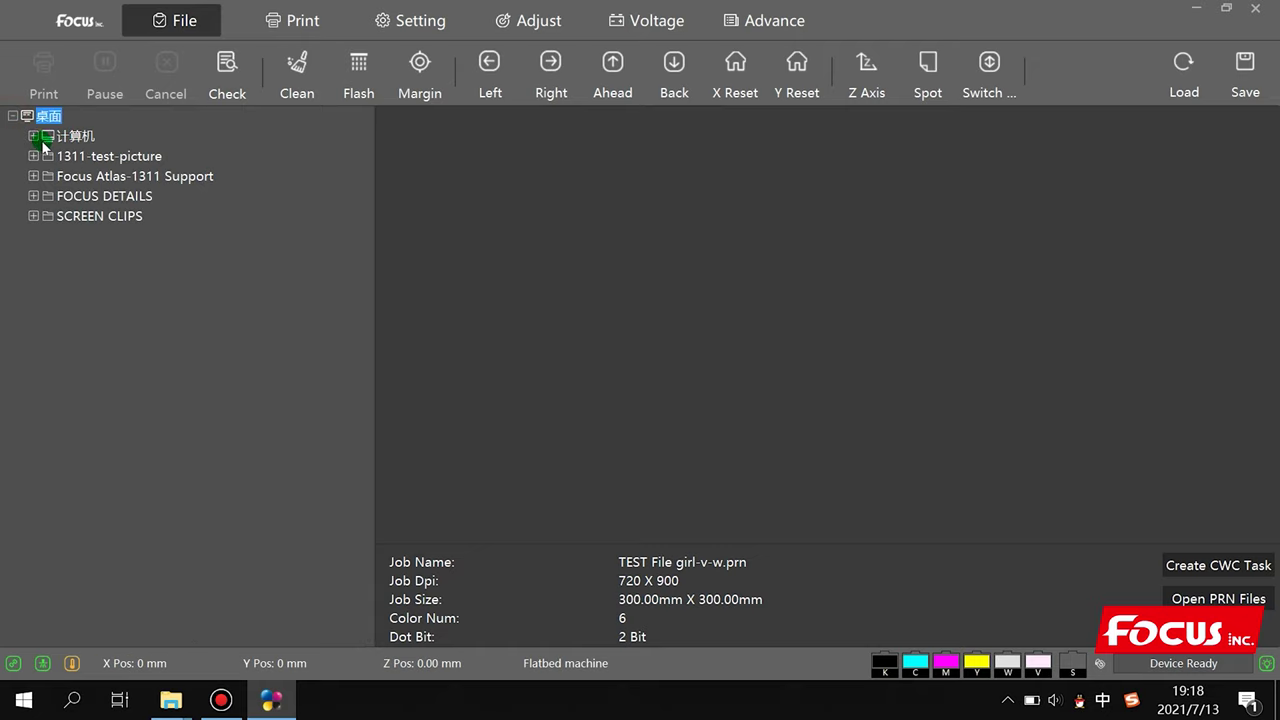
left_click(12, 116)
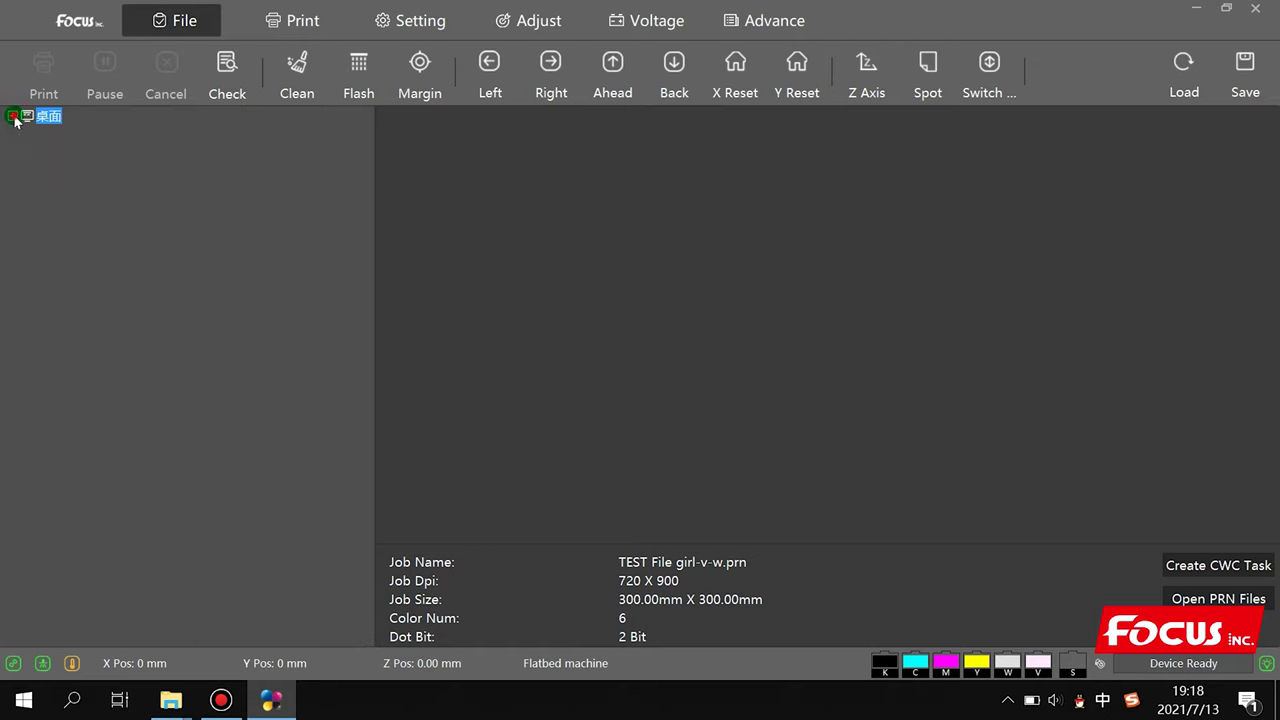
left_click(12, 116)
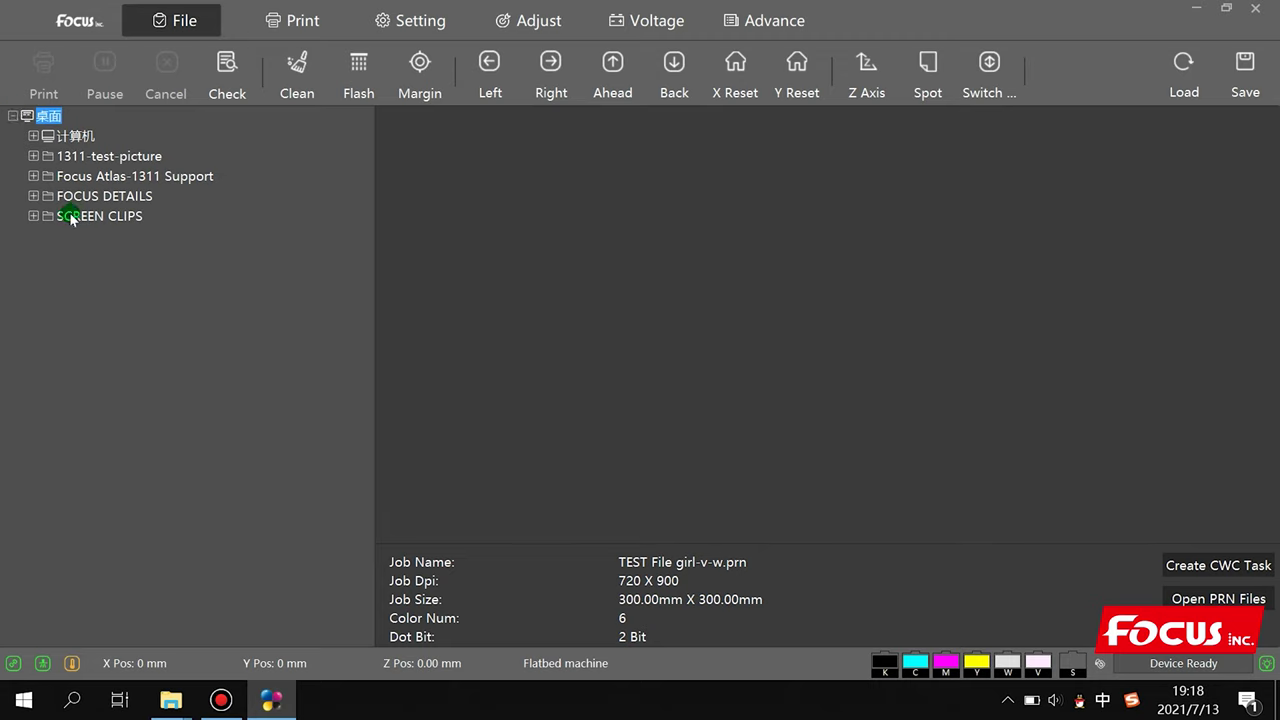
Open Focus Atlas-1311 Support > 5. Test print file and select the TEST File girl-v-w print file
left_click(33, 176)
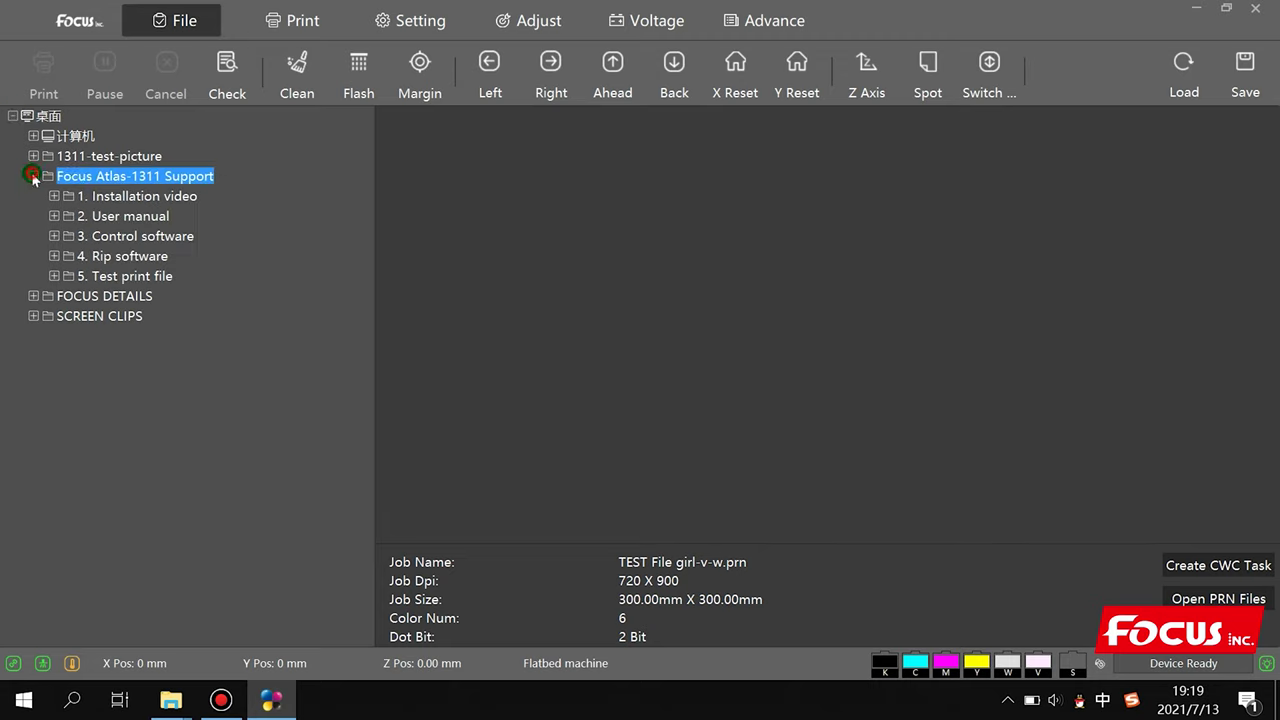
left_click(53, 277)
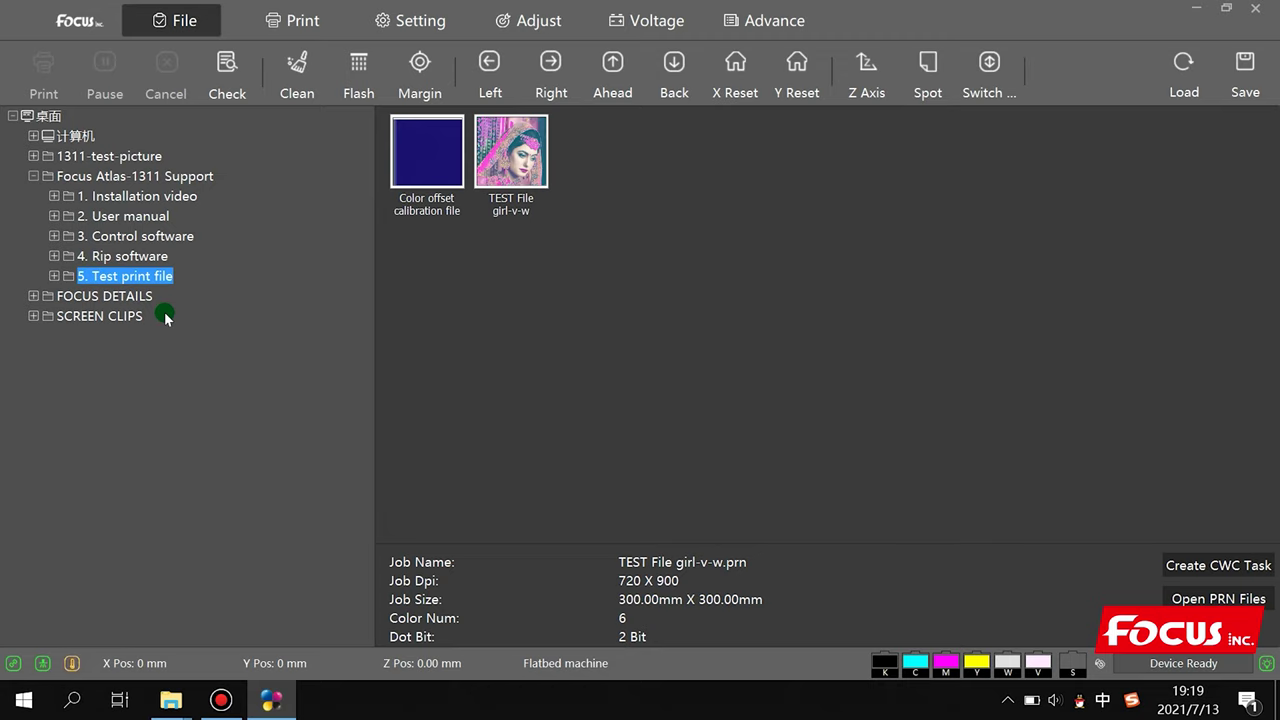
left_click(440, 176)
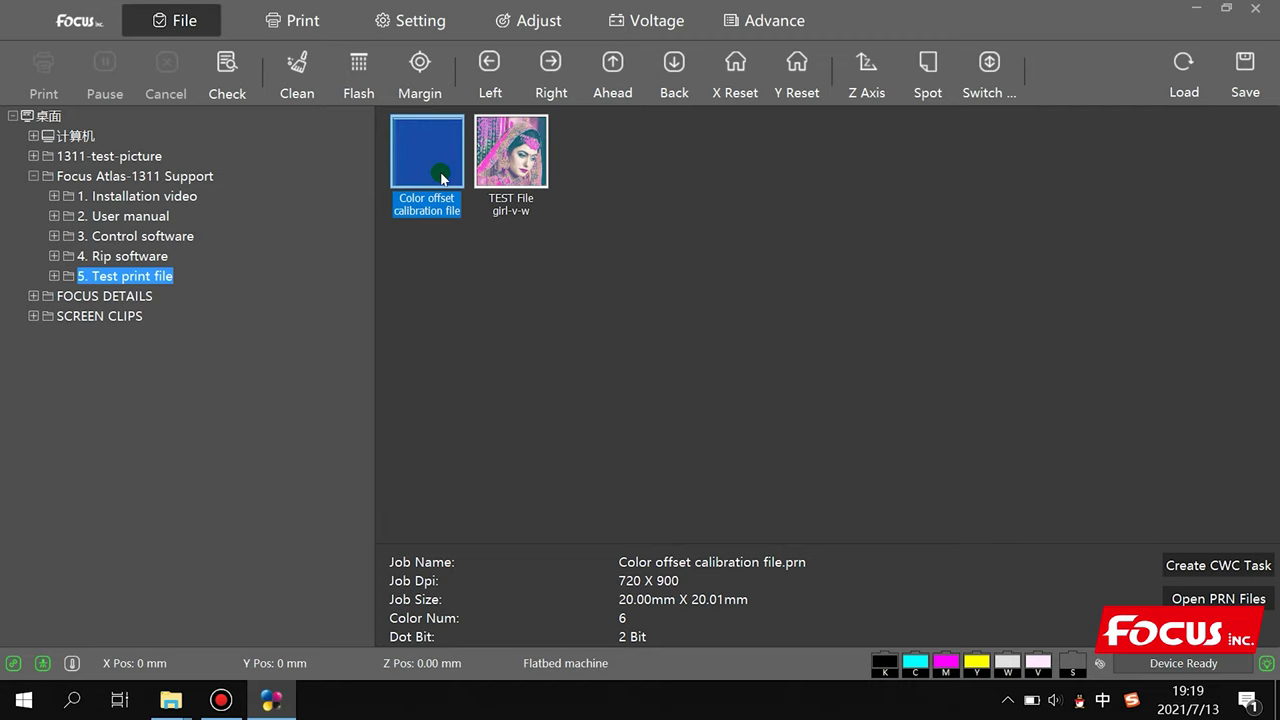
left_click(544, 174)
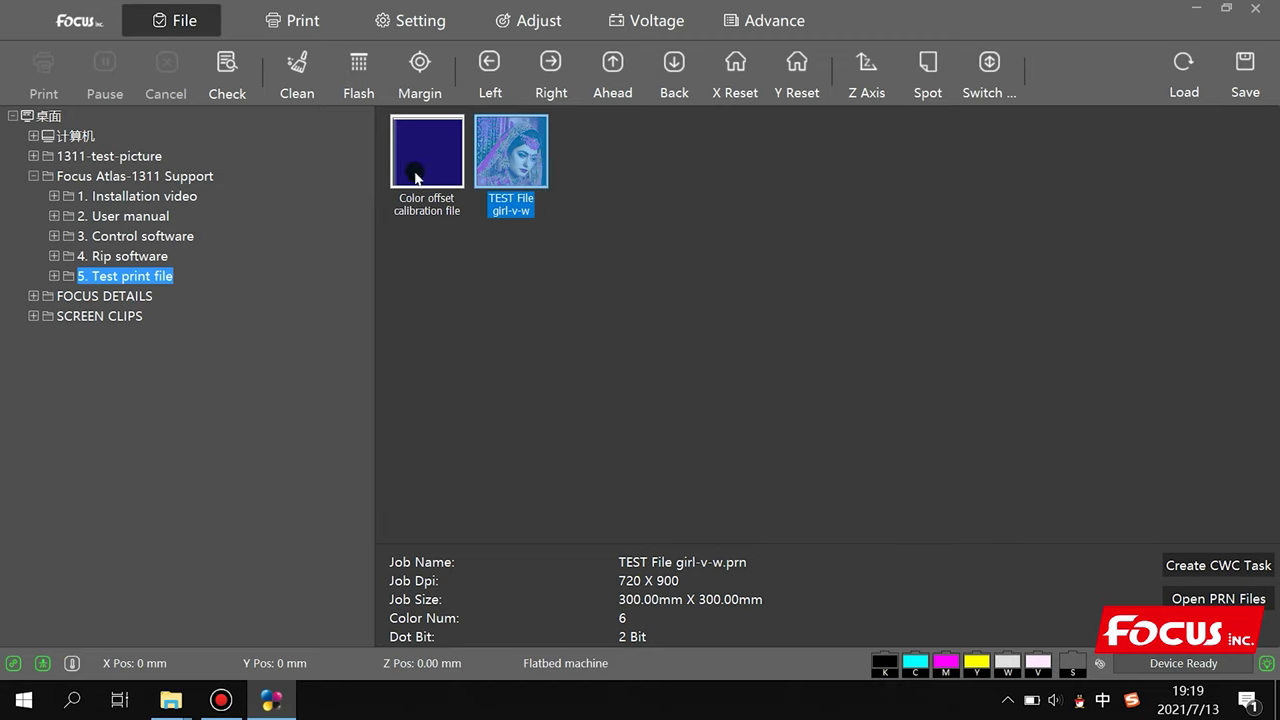
Add TEST File girl-v-w to the print job list twice, each as 720x900_6Pass
double_click(528, 184)
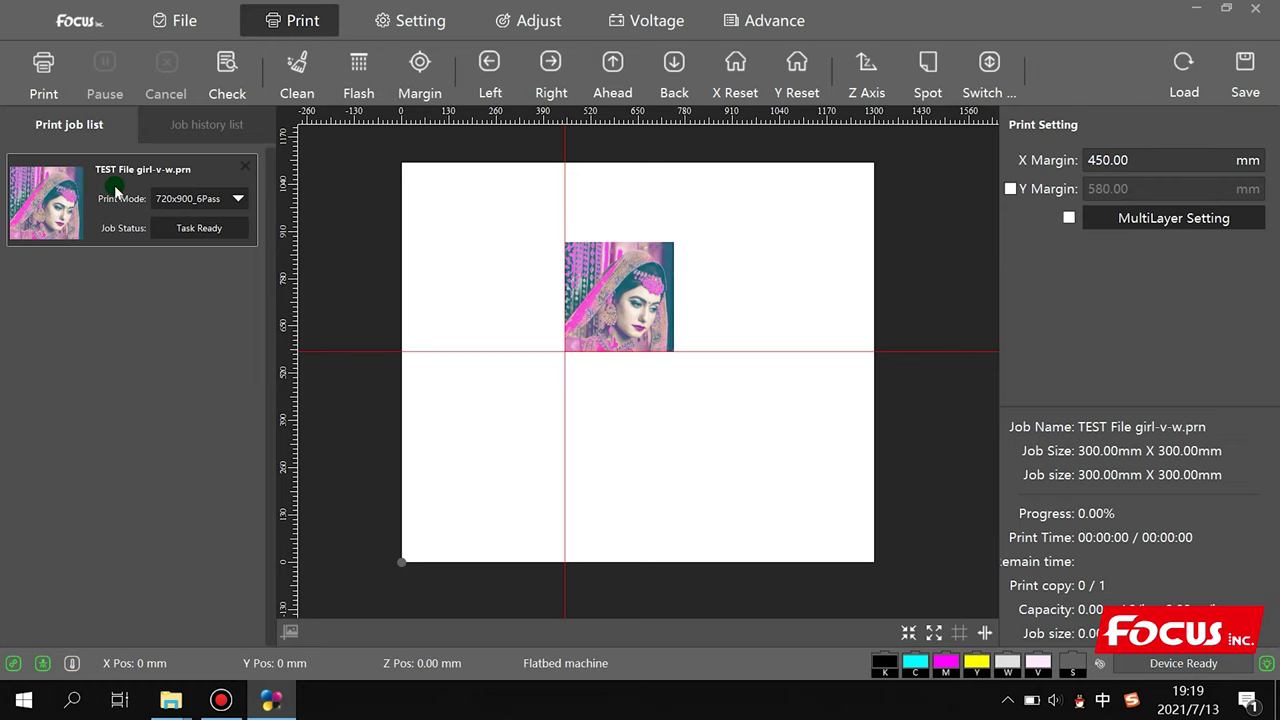
left_click(174, 18)
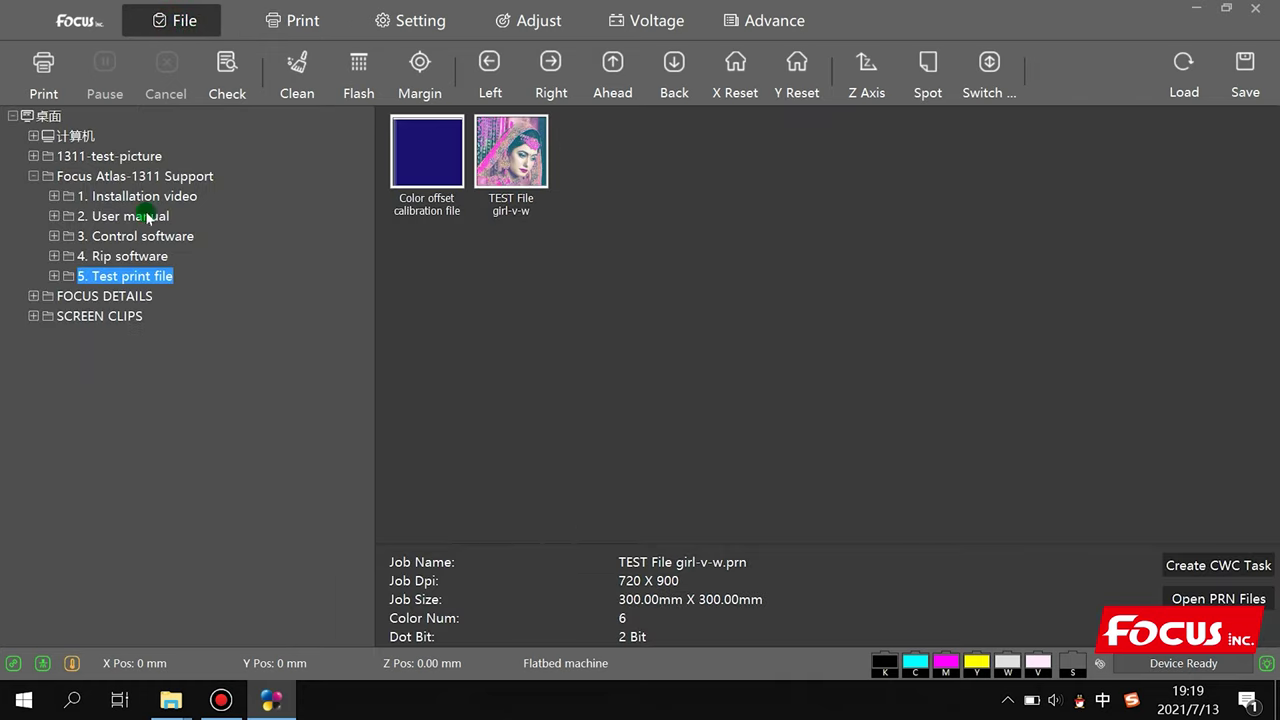
double_click(497, 176)
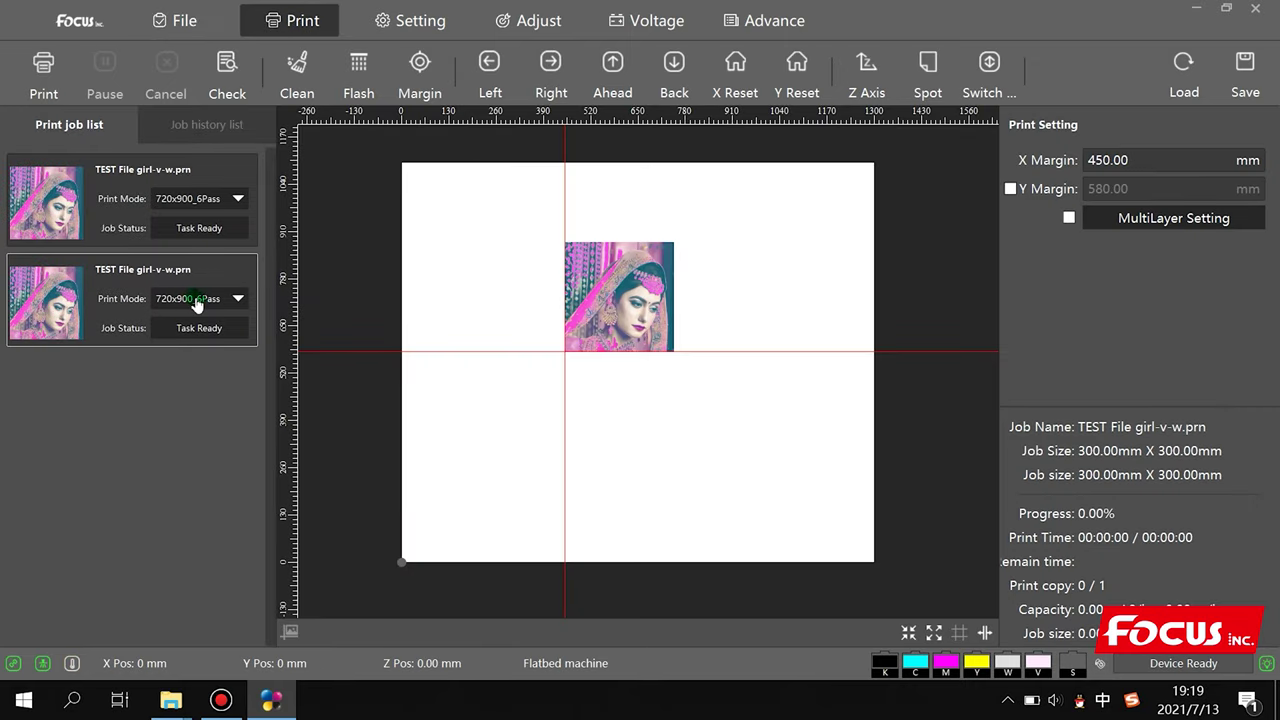
right_click(141, 296)
left_click(124, 196)
right_click(123, 197)
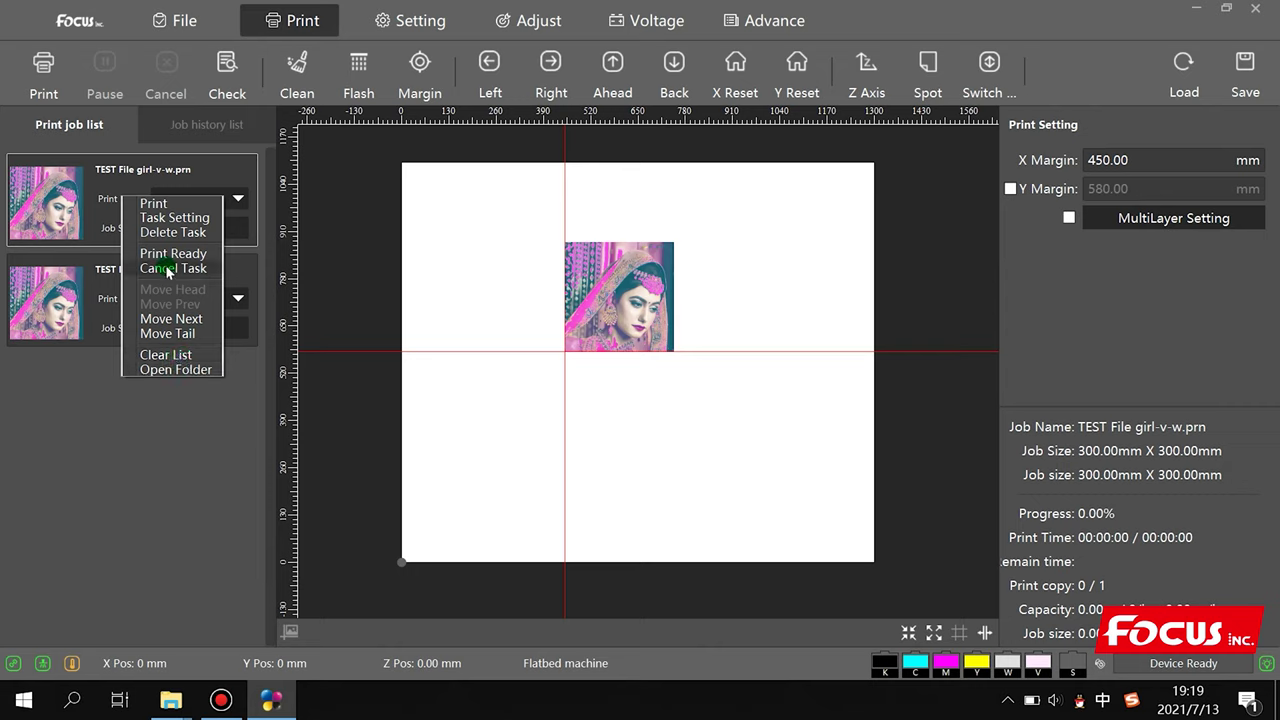
Delete the duplicate TEST File job and open Task Setting for the remaining job
left_click(118, 234)
right_click(118, 234)
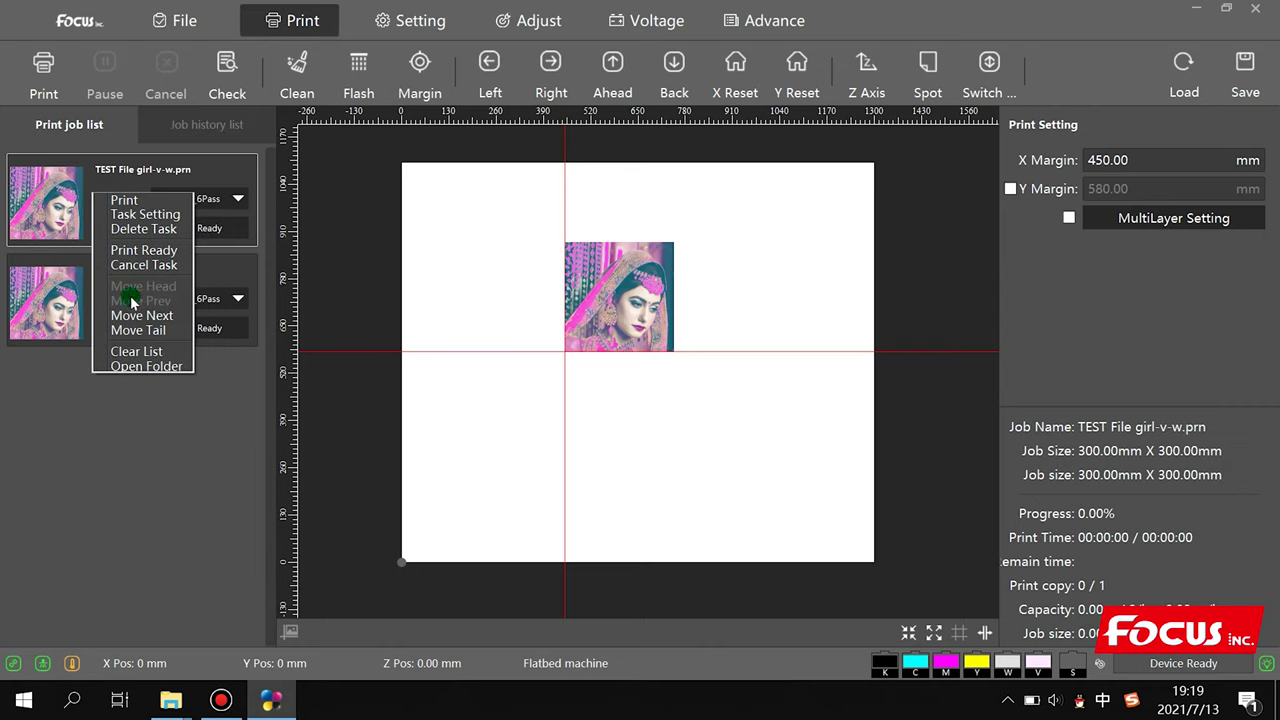
left_click(143, 232)
right_click(145, 205)
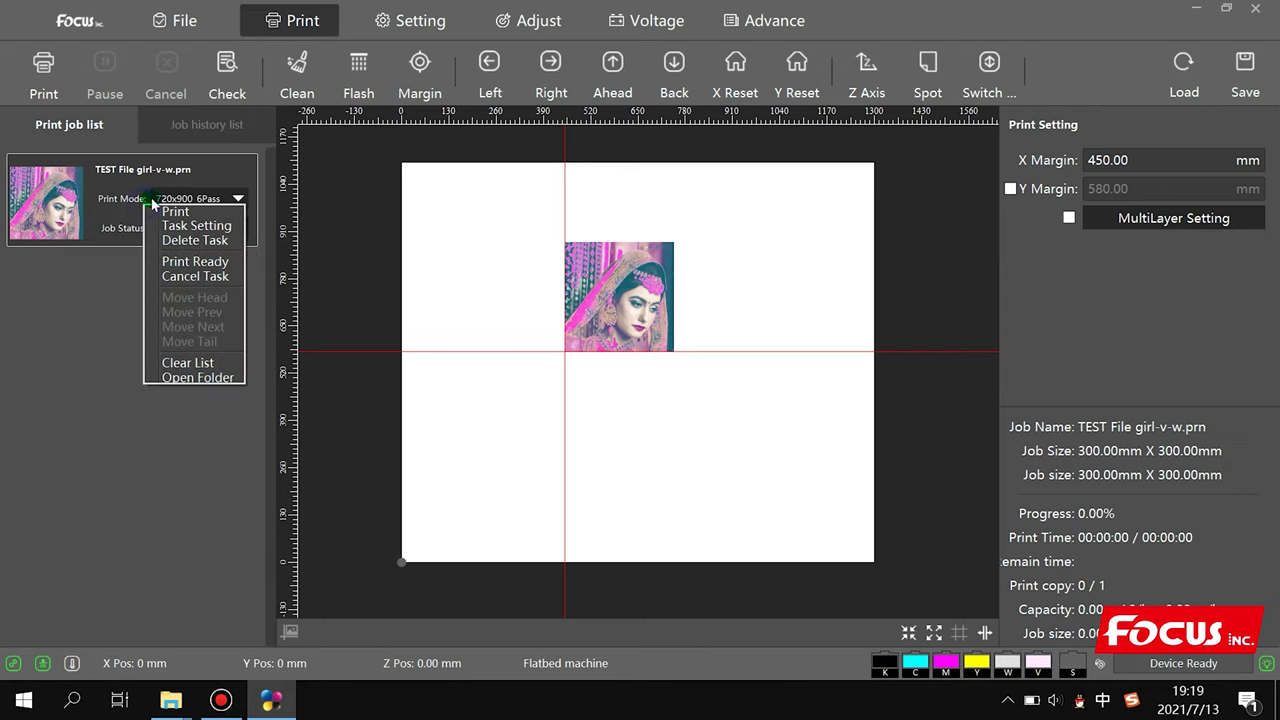
left_click(208, 227)
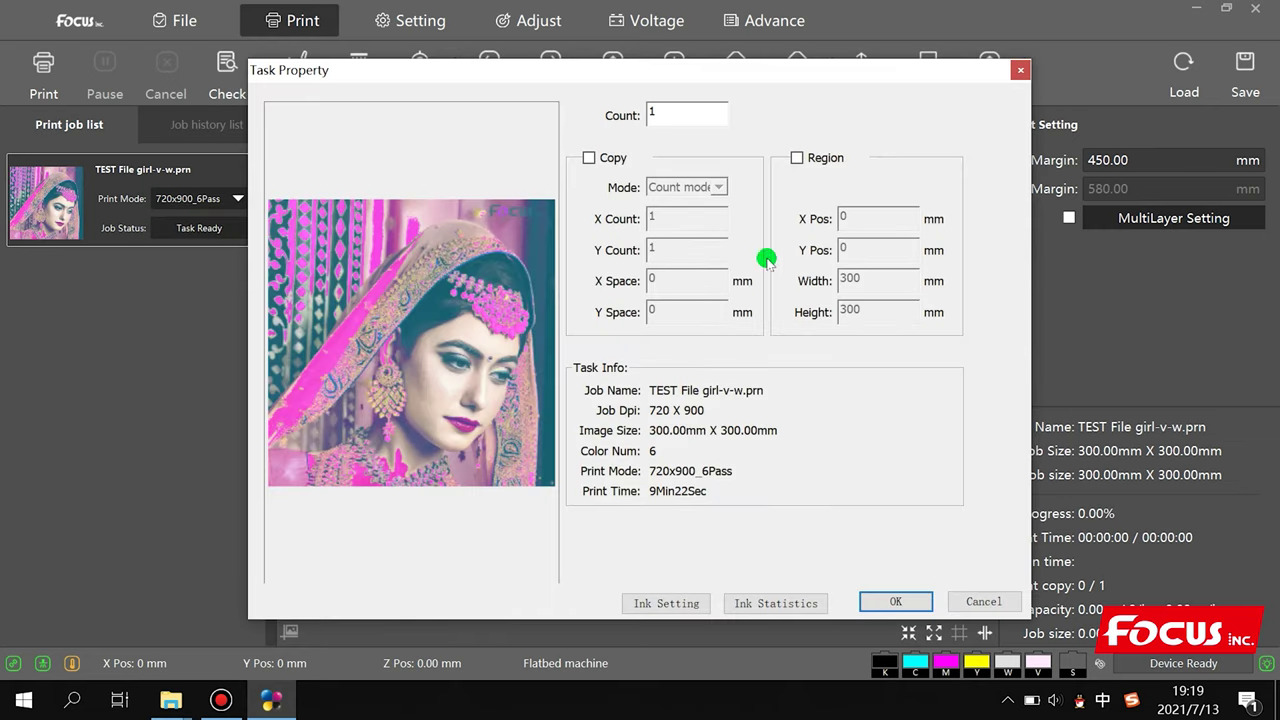
In Task Property, try Copy tiling, turn it back off, and enable Region printing
left_click(589, 158)
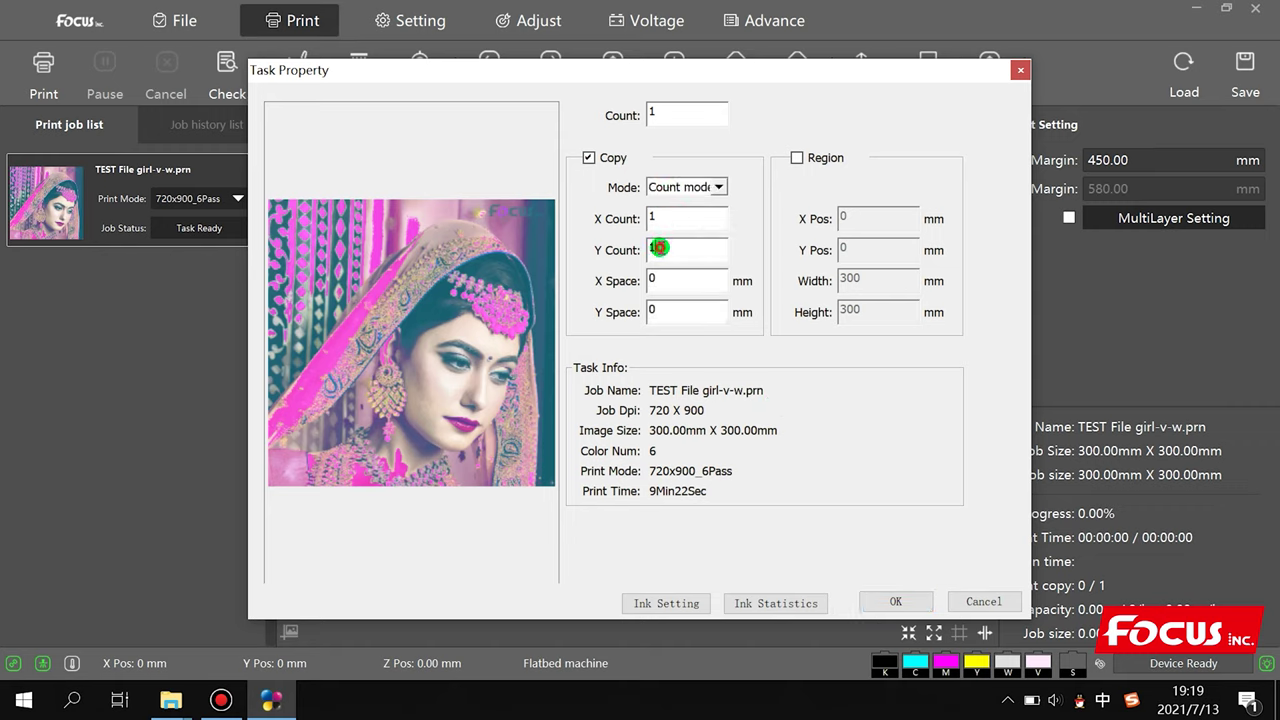
double_click(660, 249)
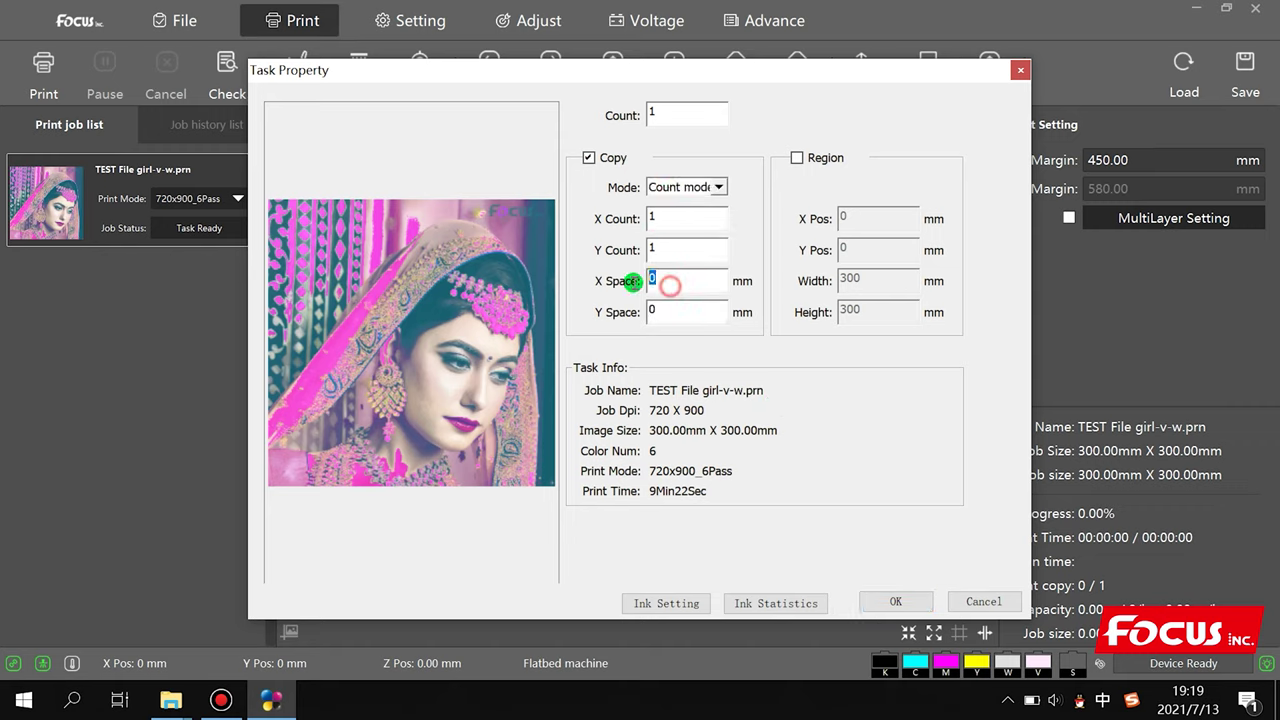
double_click(653, 312)
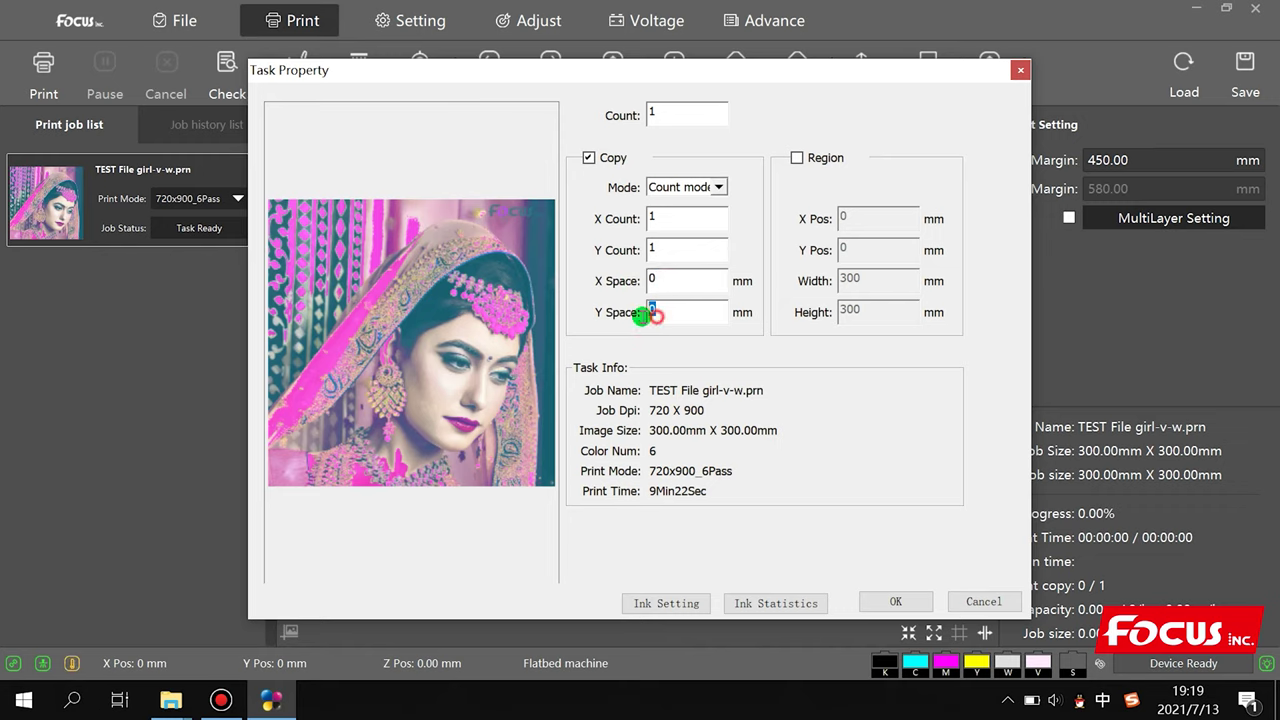
left_click(797, 158)
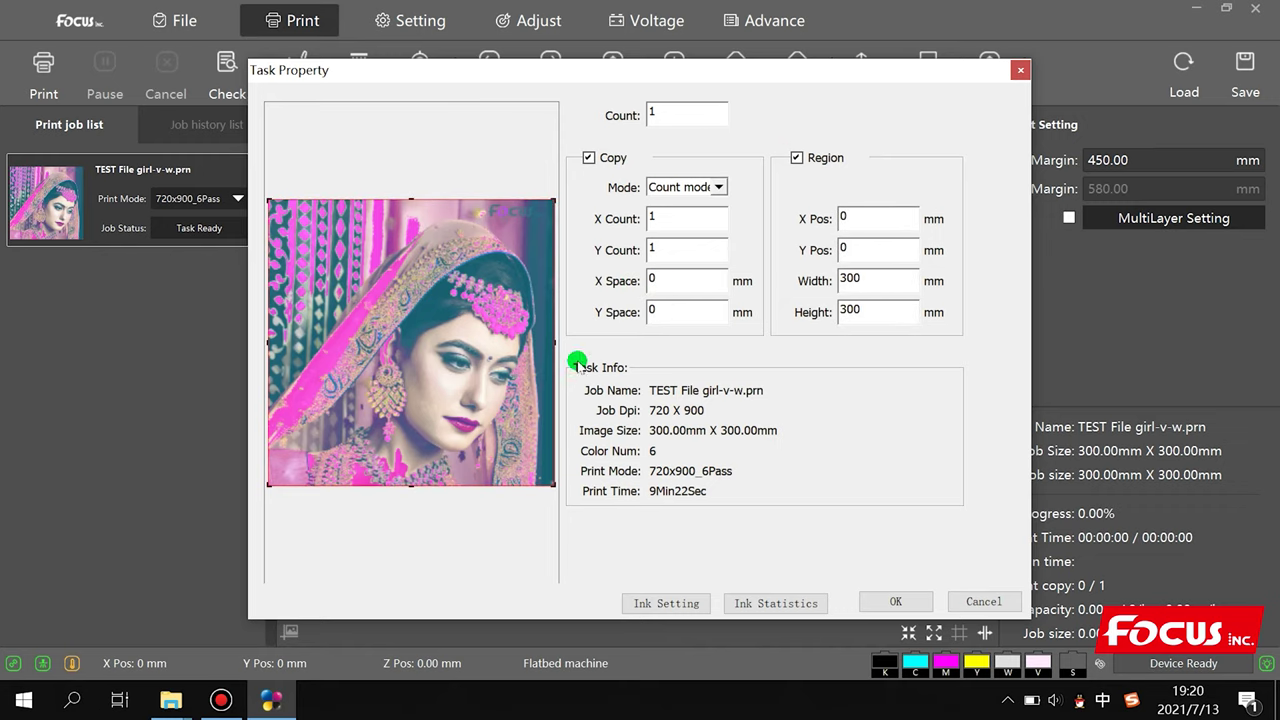
left_click(589, 158)
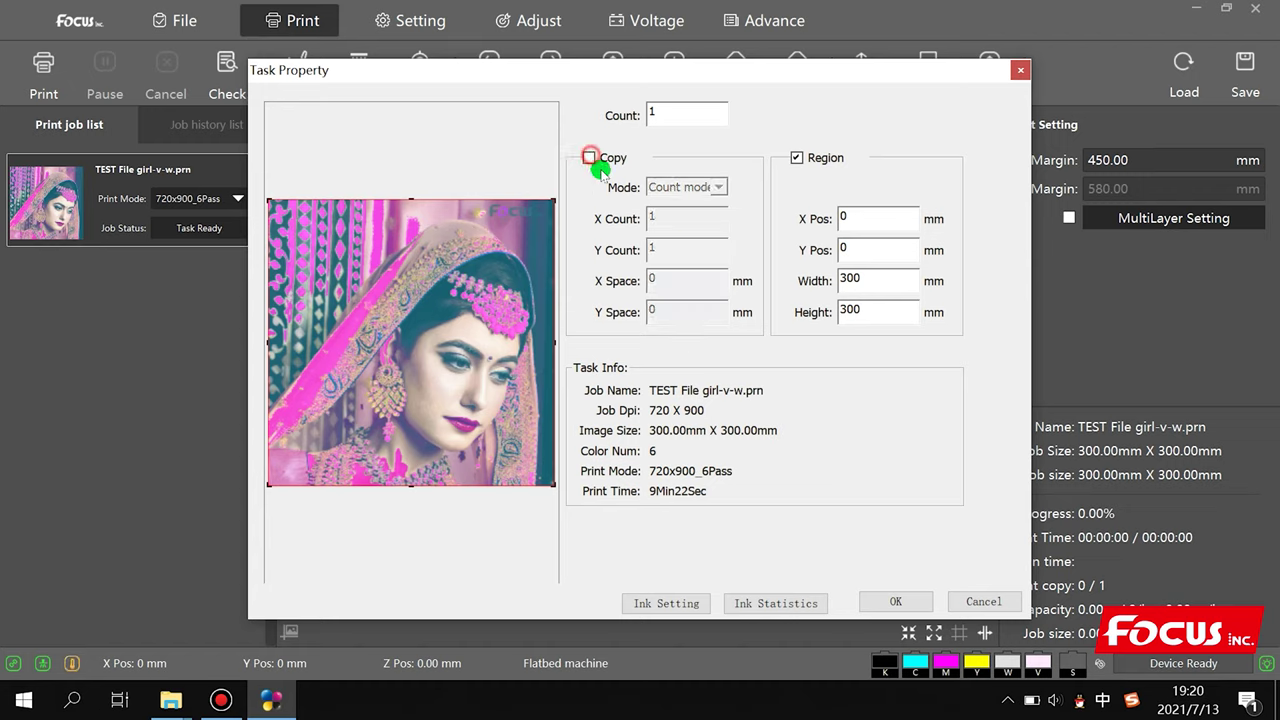
Fit the region frame over the lips and chin and set its width to 100 mm
left_click_drag(552, 485, 414, 337)
left_click_drag(385, 256, 481, 326)
left_click_drag(459, 395, 426, 450)
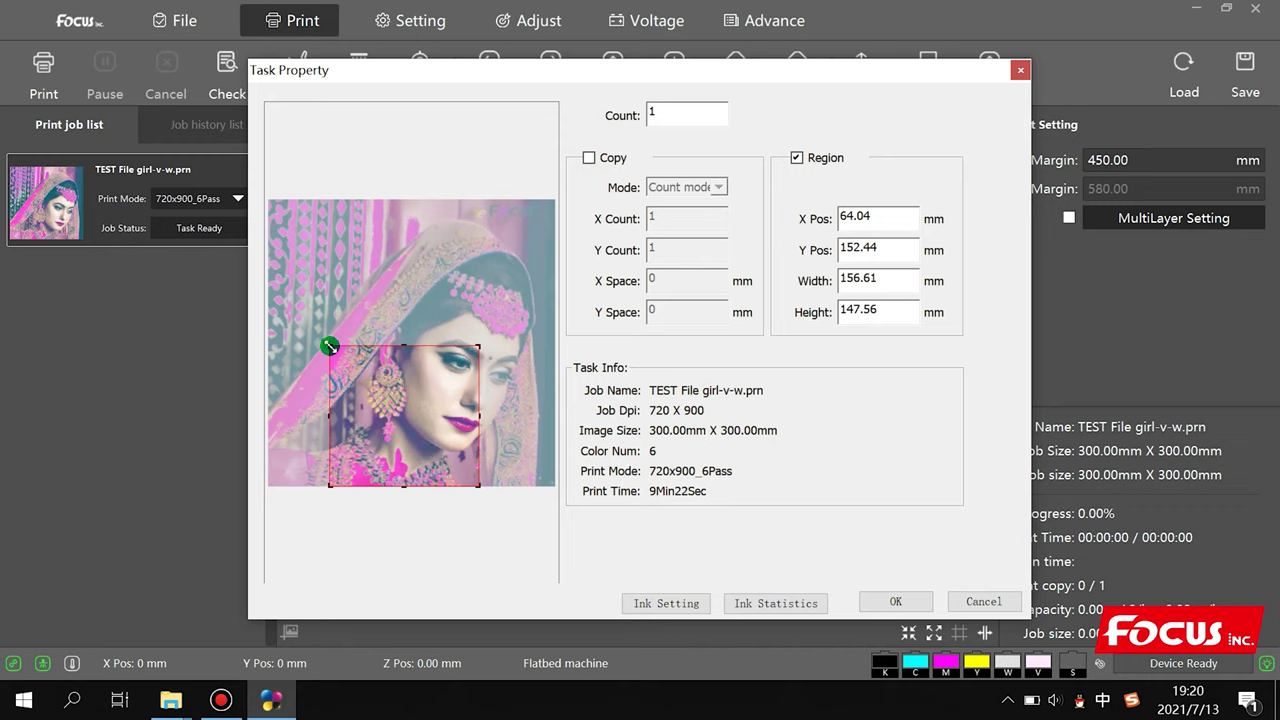
left_click_drag(330, 346, 400, 403)
mouse_move(429, 450)
left_mouse_down()
mouse_move(469, 359)
mouse_move(433, 323)
mouse_move(434, 434)
mouse_move(409, 443)
mouse_move(420, 441)
left_mouse_up()
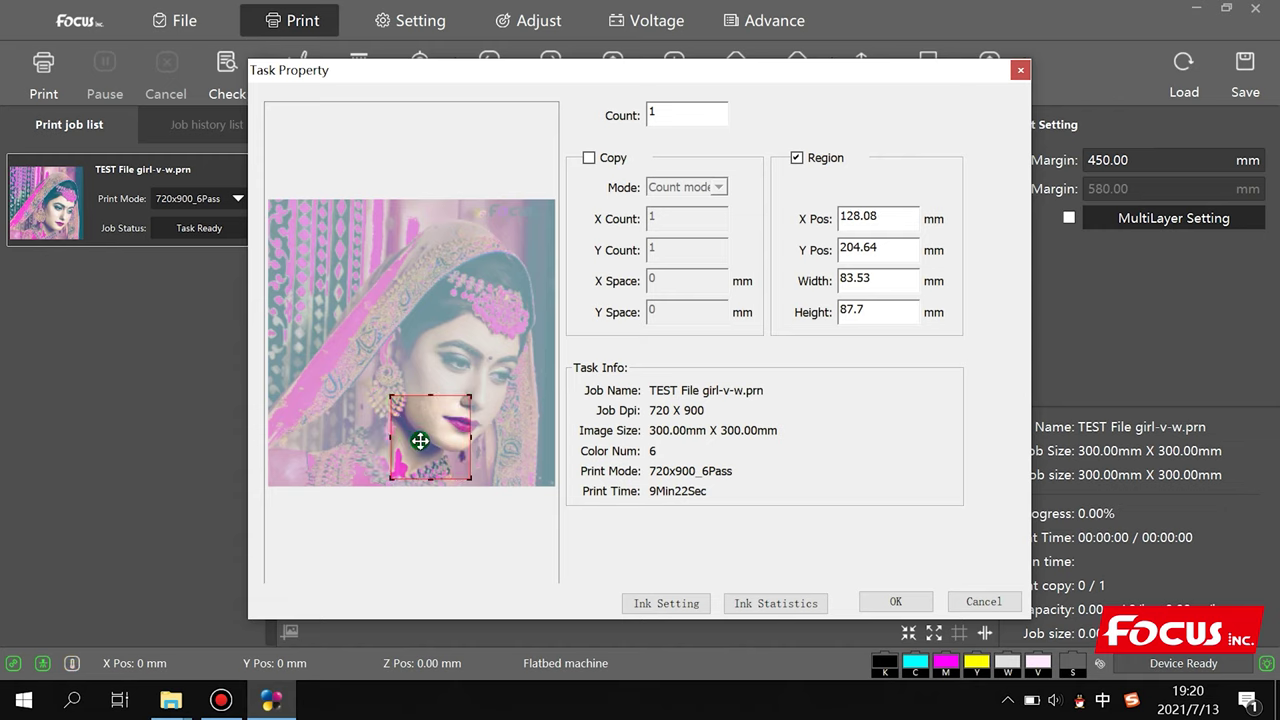
double_click(874, 280)
type("100")
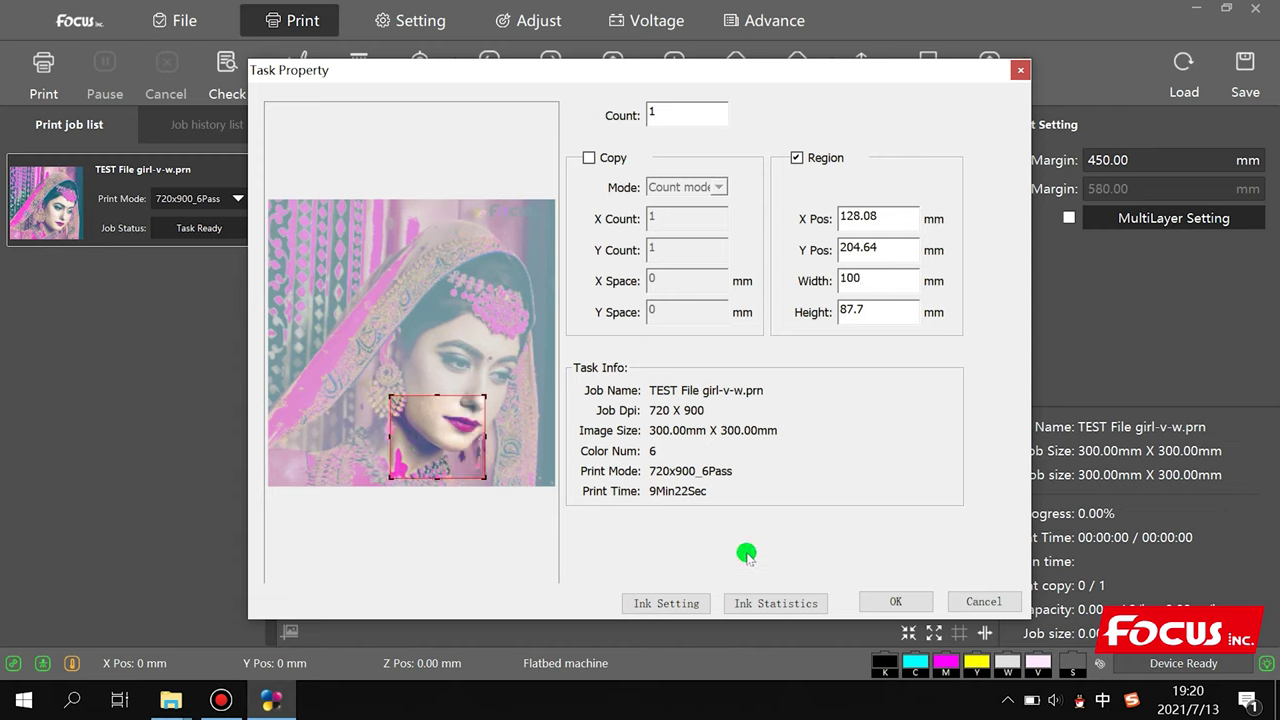
In Ink Setting, set the White and Varnish counts to 2
left_click(666, 604)
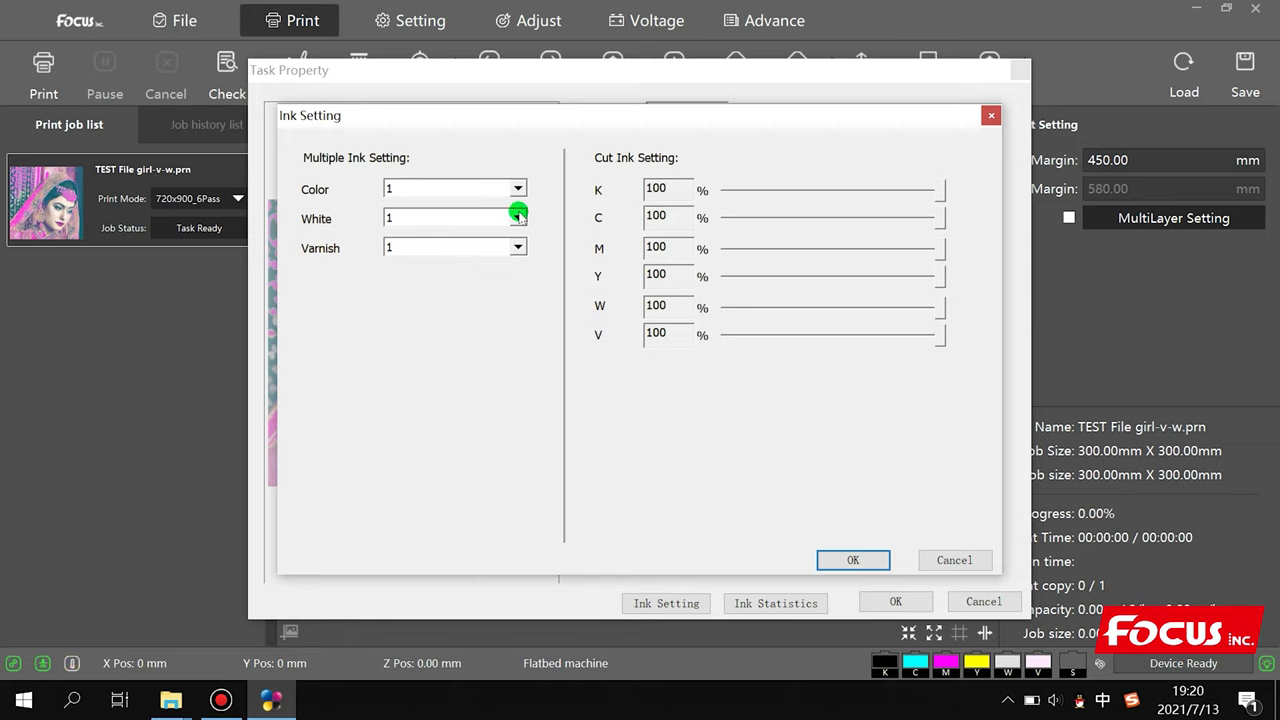
left_click(517, 216)
left_click(470, 251)
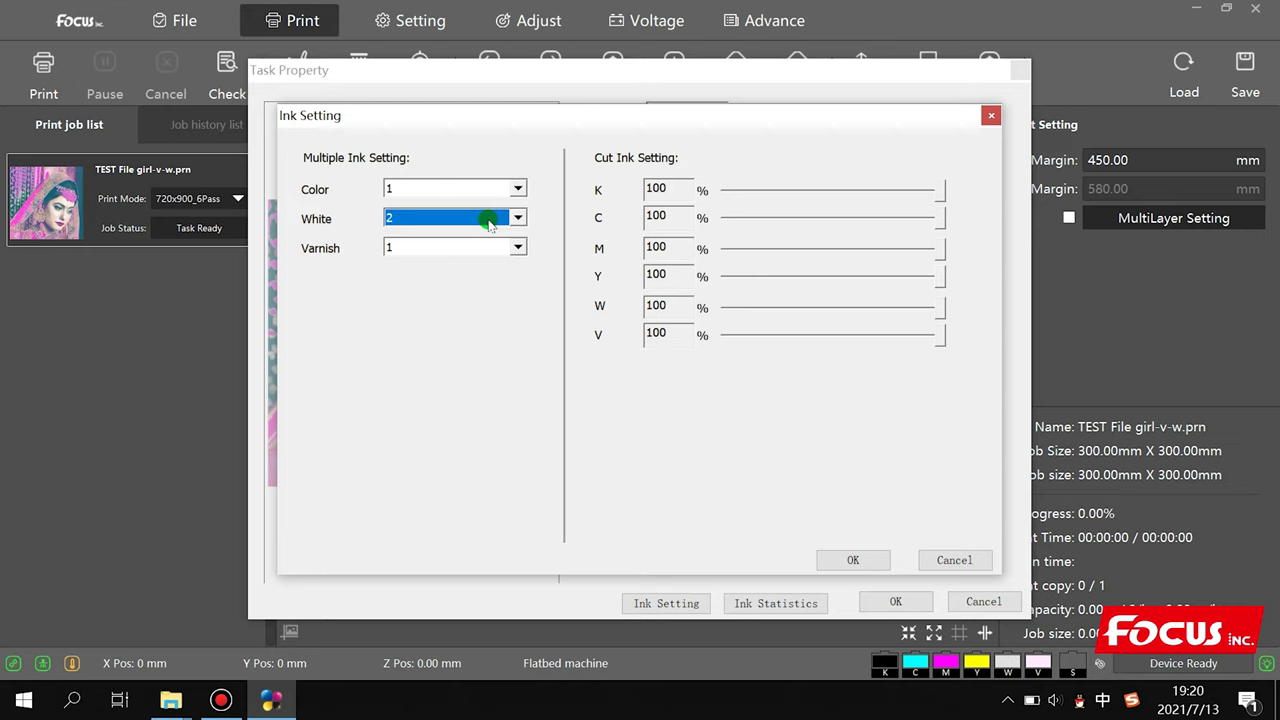
left_click(500, 245)
left_click(463, 277)
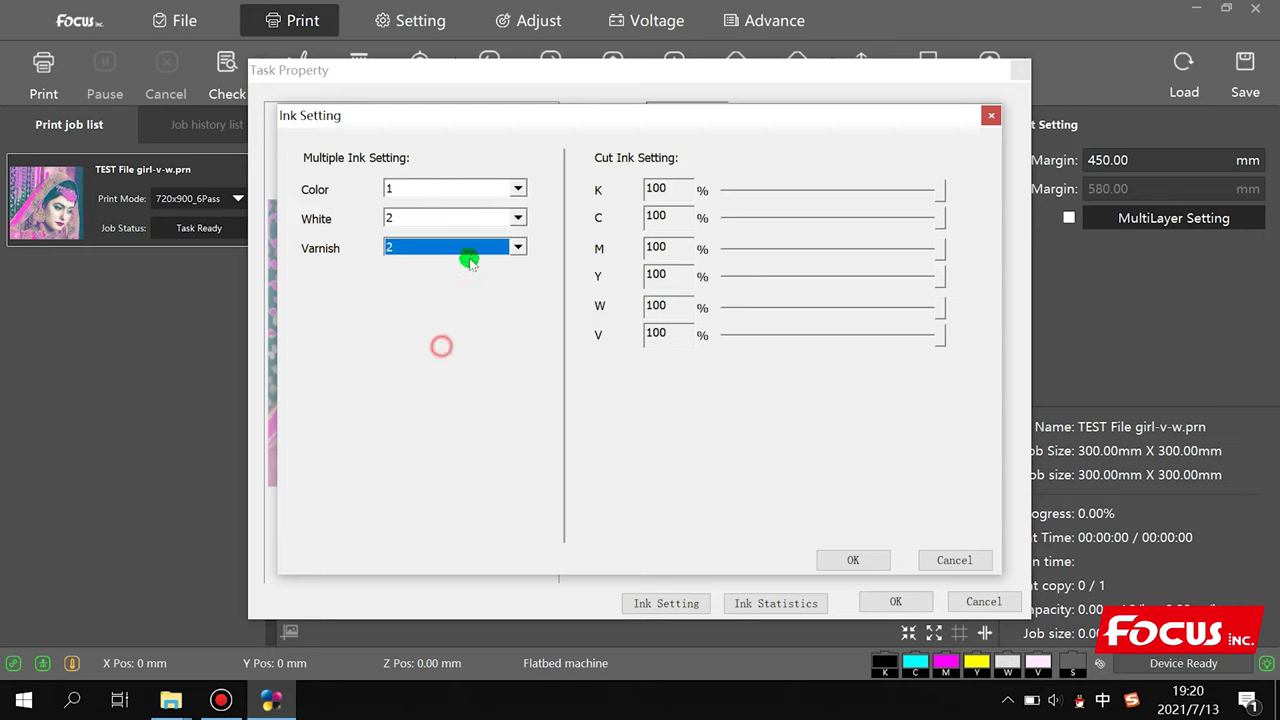
Return the White and Varnish counts to 1
left_click(519, 217)
left_click(466, 237)
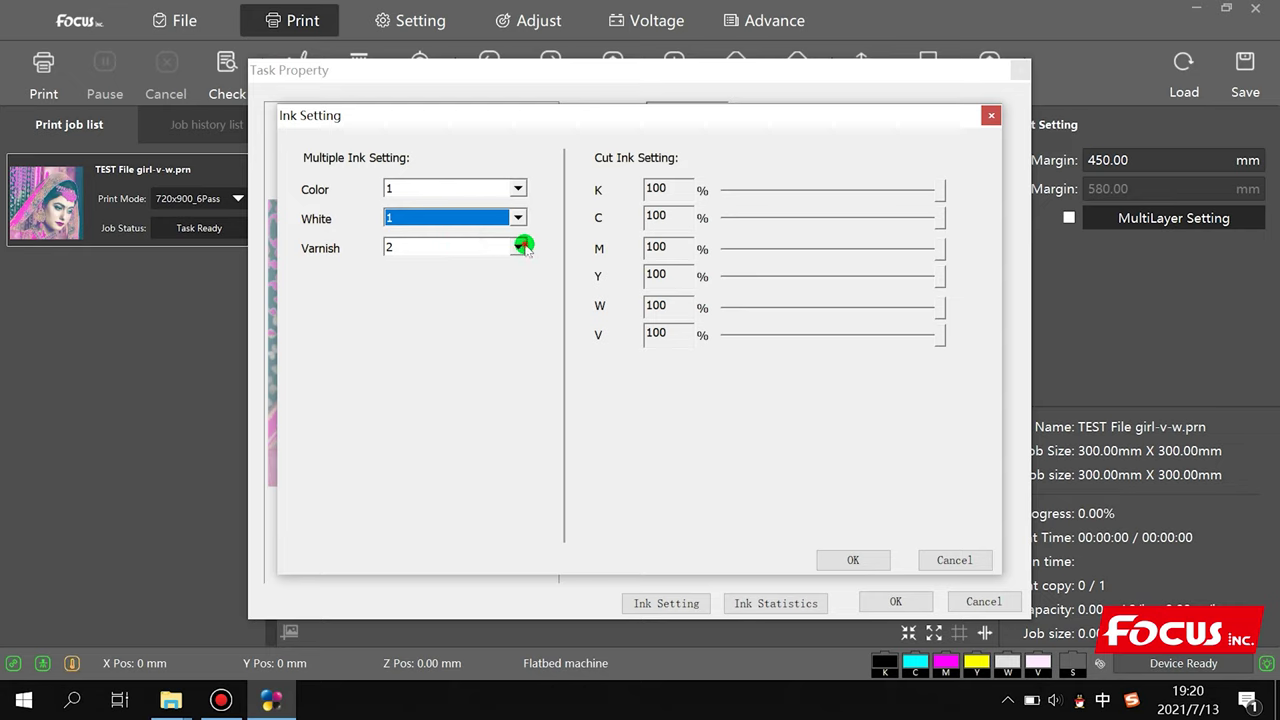
left_click(518, 246)
left_click(478, 264)
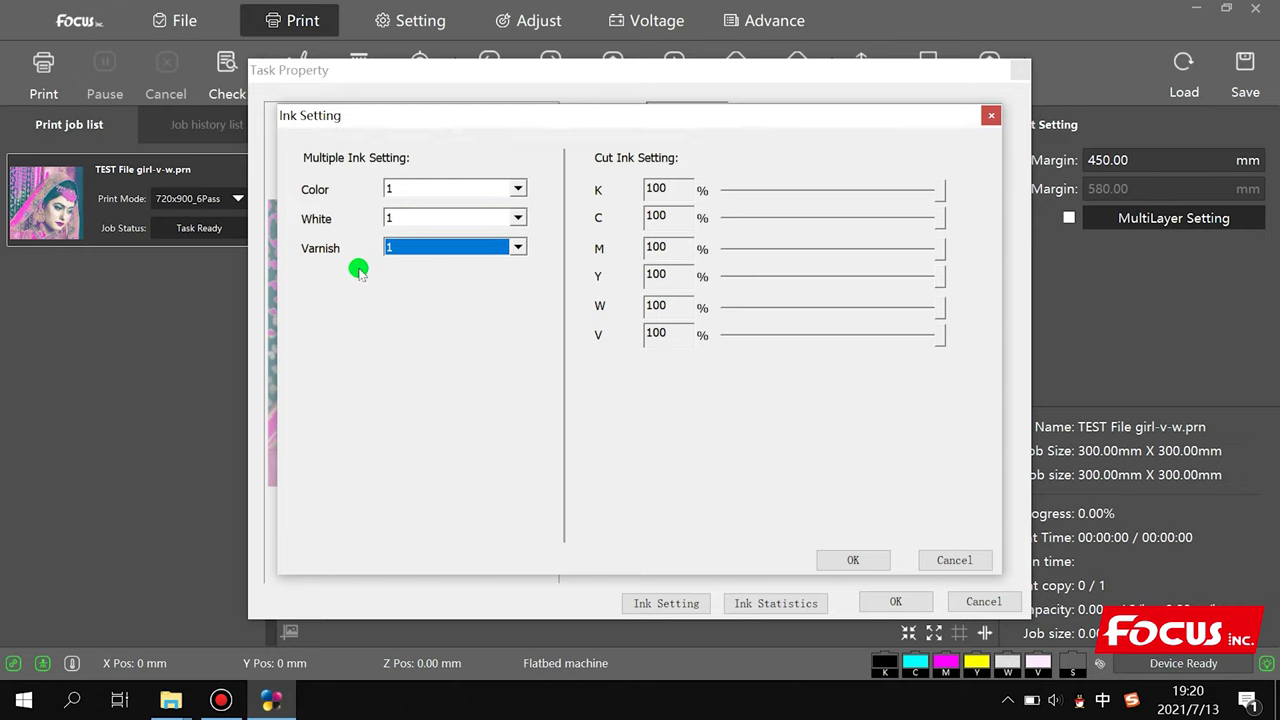
left_click(394, 337)
Test the K, C, W and V cut-ink sliders, leave all at 100%, and confirm Ink Setting
mouse_move(940, 189)
left_mouse_down()
mouse_move(926, 190)
mouse_move(946, 193)
left_mouse_up()
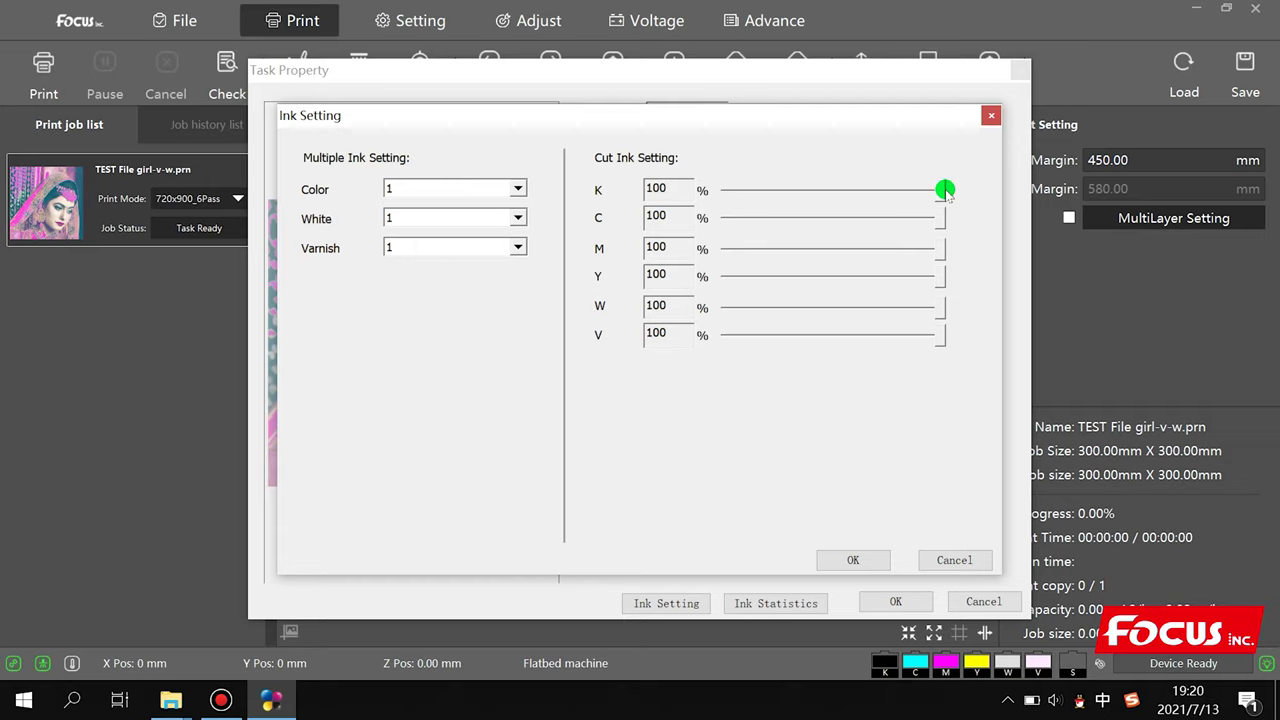
left_click_drag(948, 190, 585, 181)
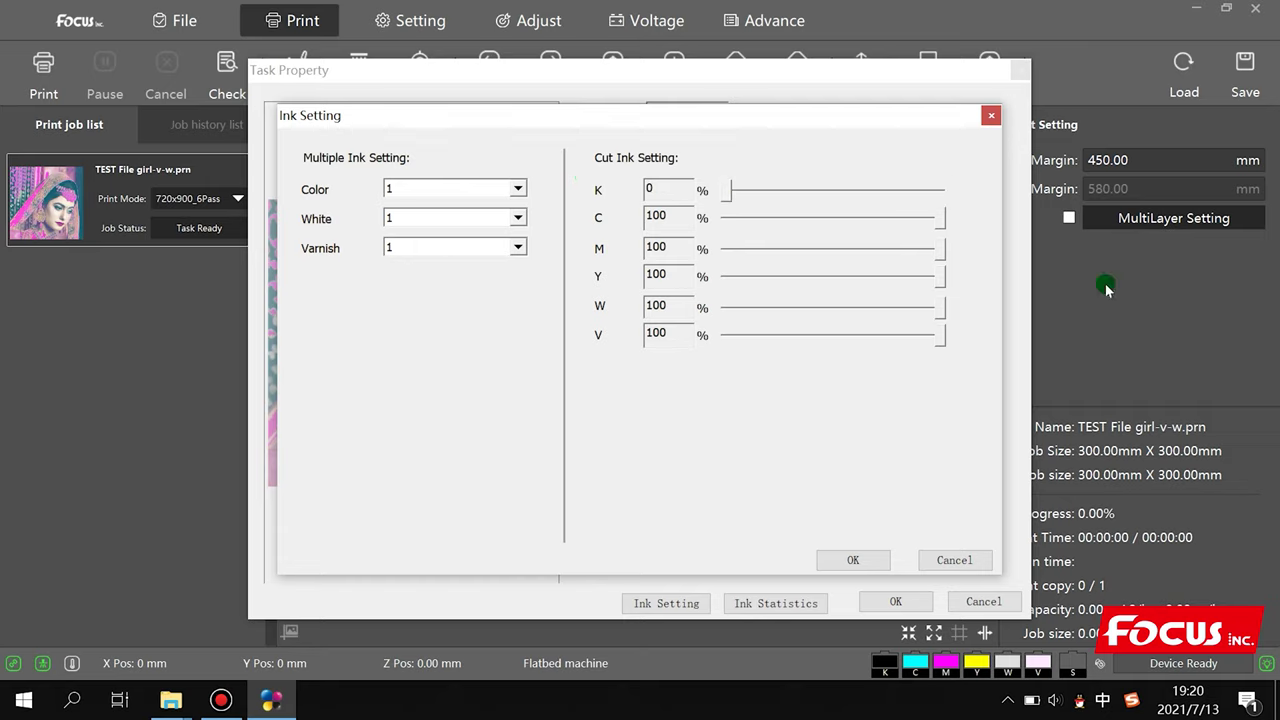
mouse_move(940, 218)
left_mouse_down()
mouse_move(700, 214)
mouse_move(940, 220)
left_mouse_up()
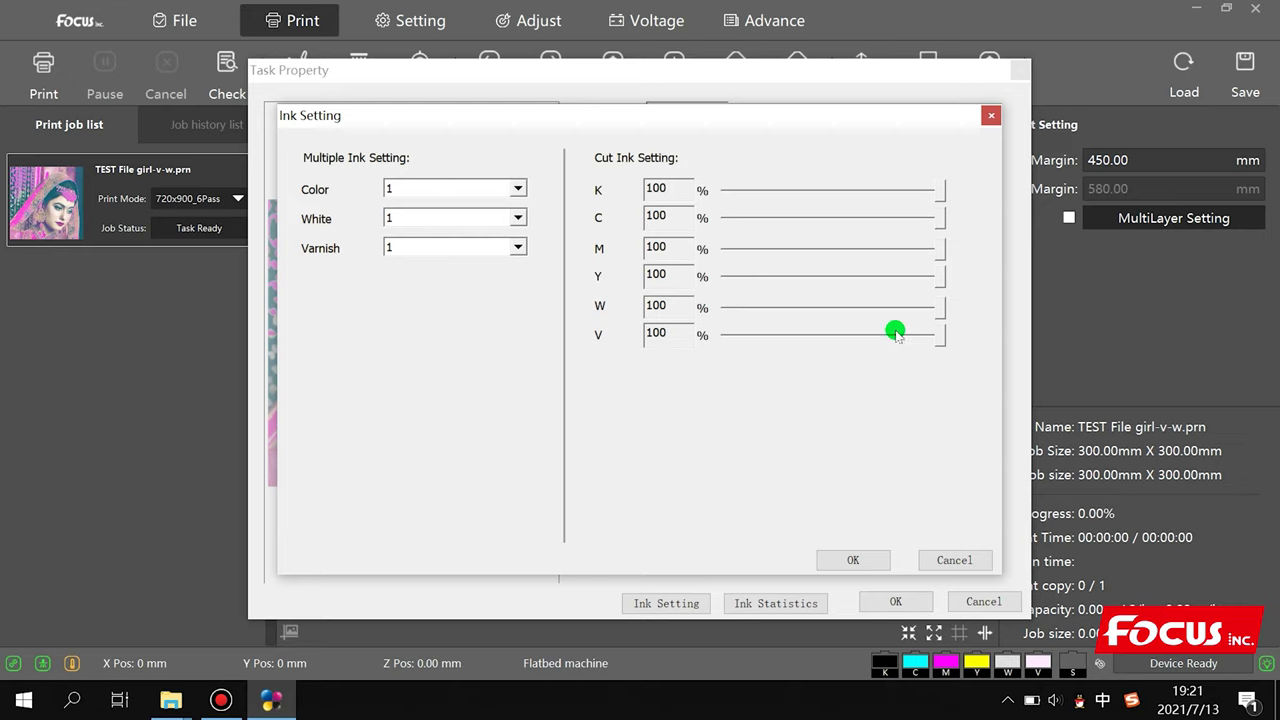
left_click_drag(940, 310, 876, 311)
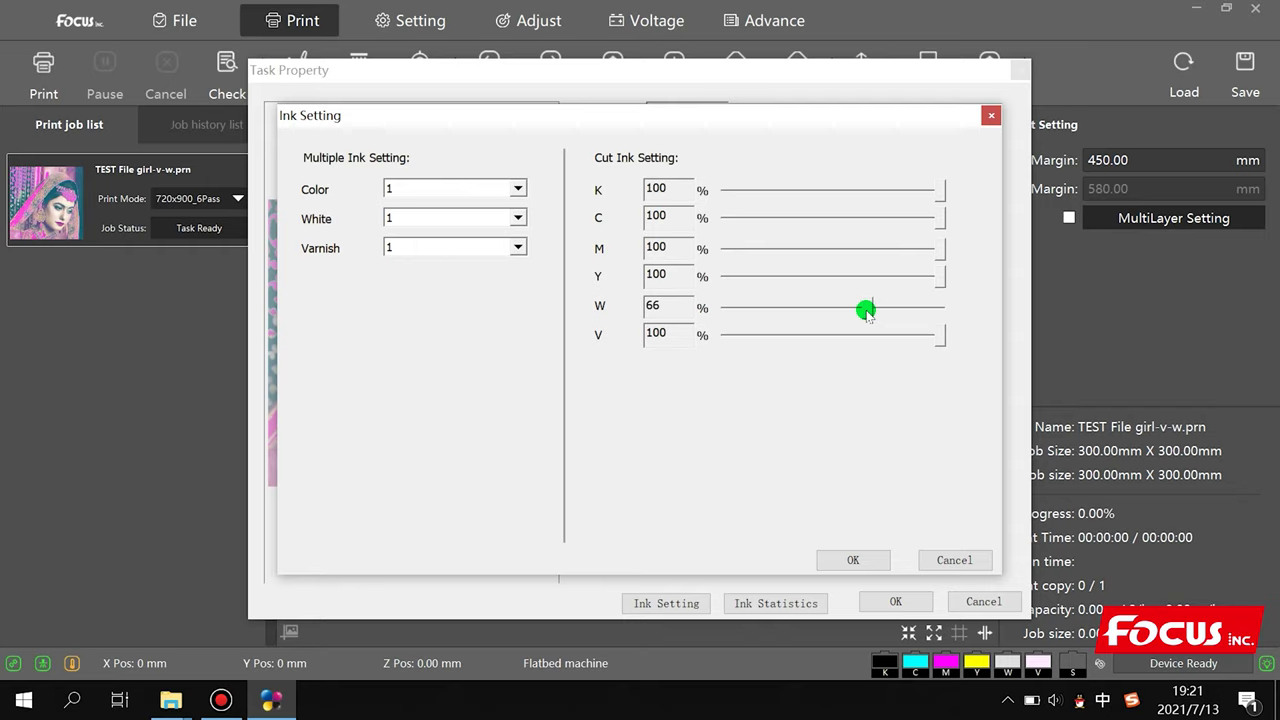
left_click_drag(868, 312, 856, 312)
left_click_drag(942, 334, 865, 337)
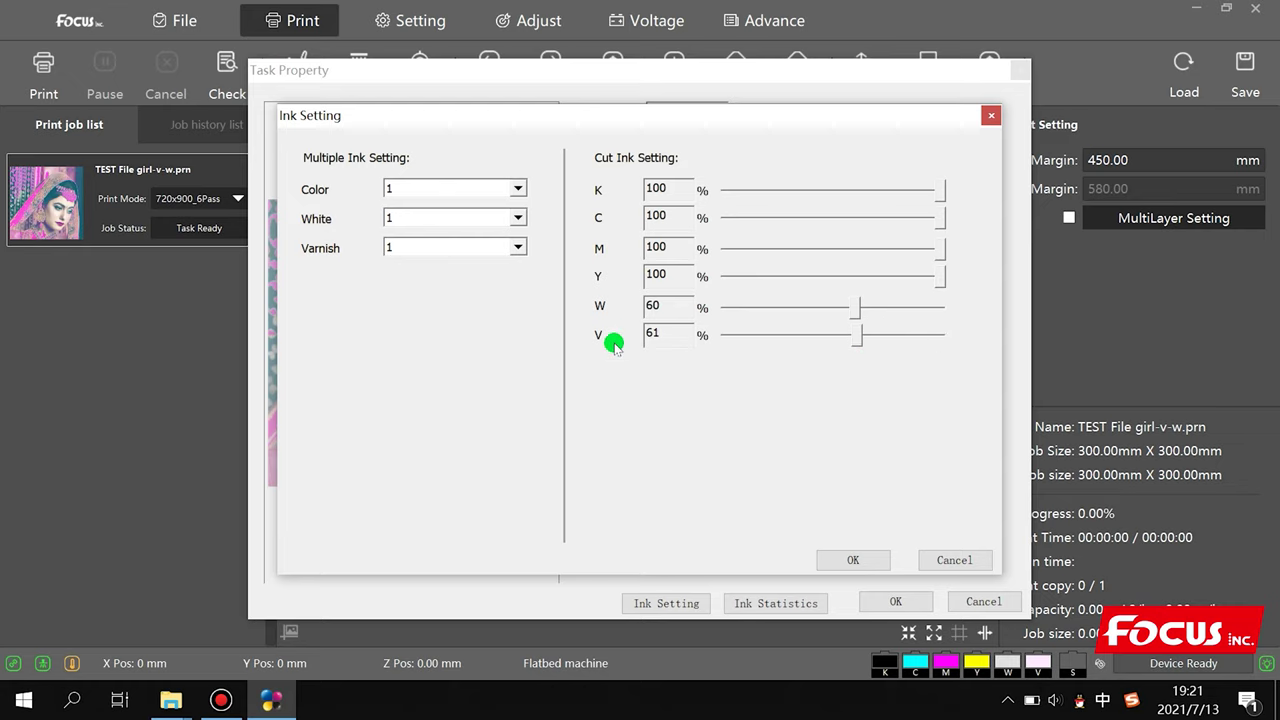
left_click_drag(855, 307, 948, 313)
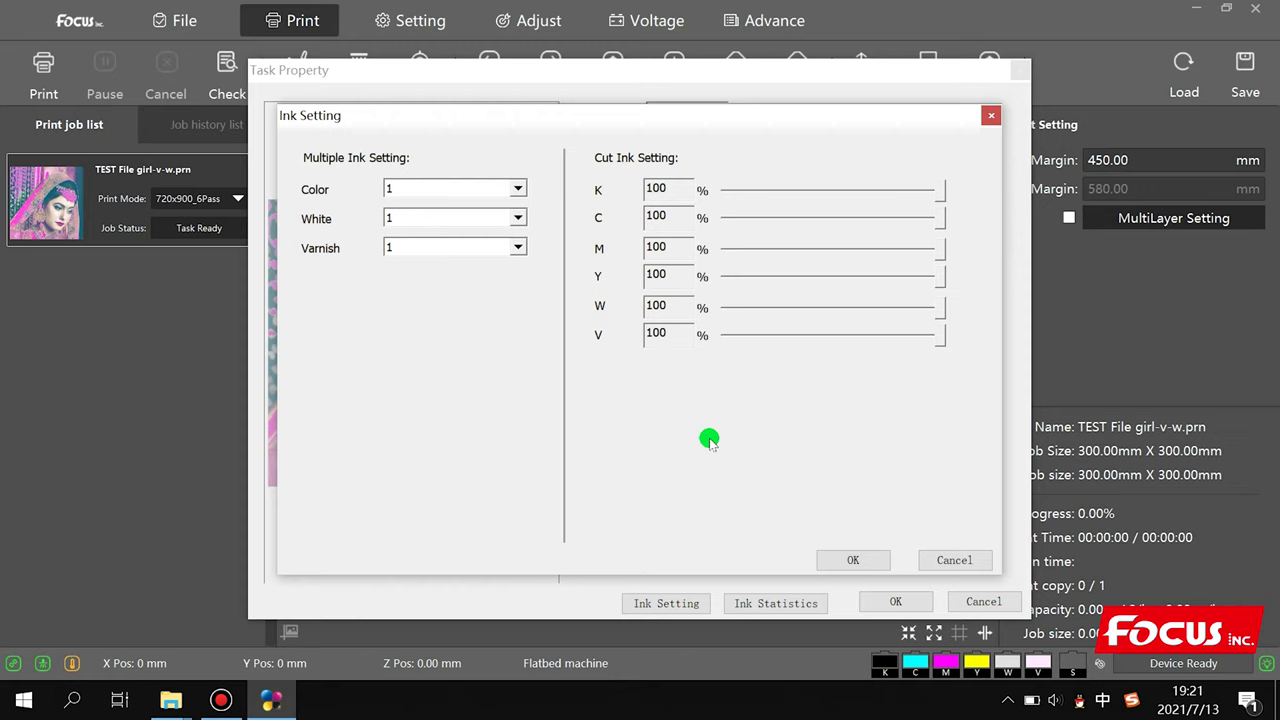
left_click(857, 558)
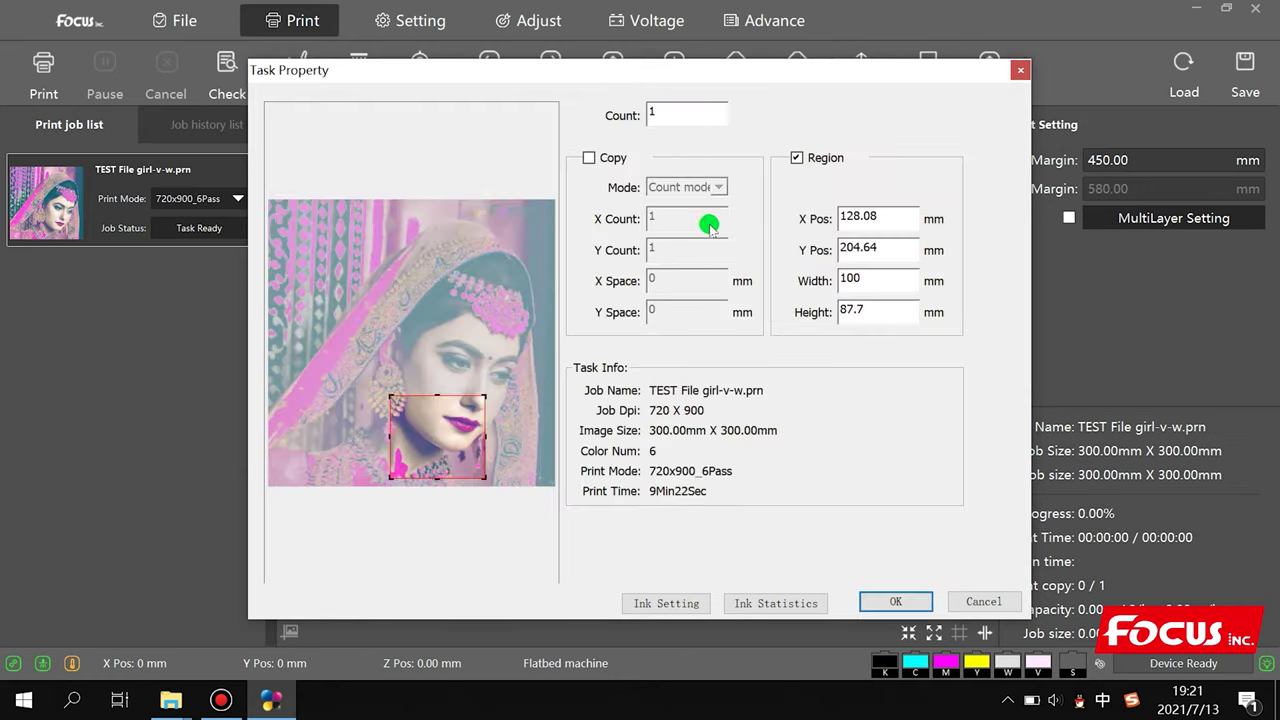
left_click(778, 603)
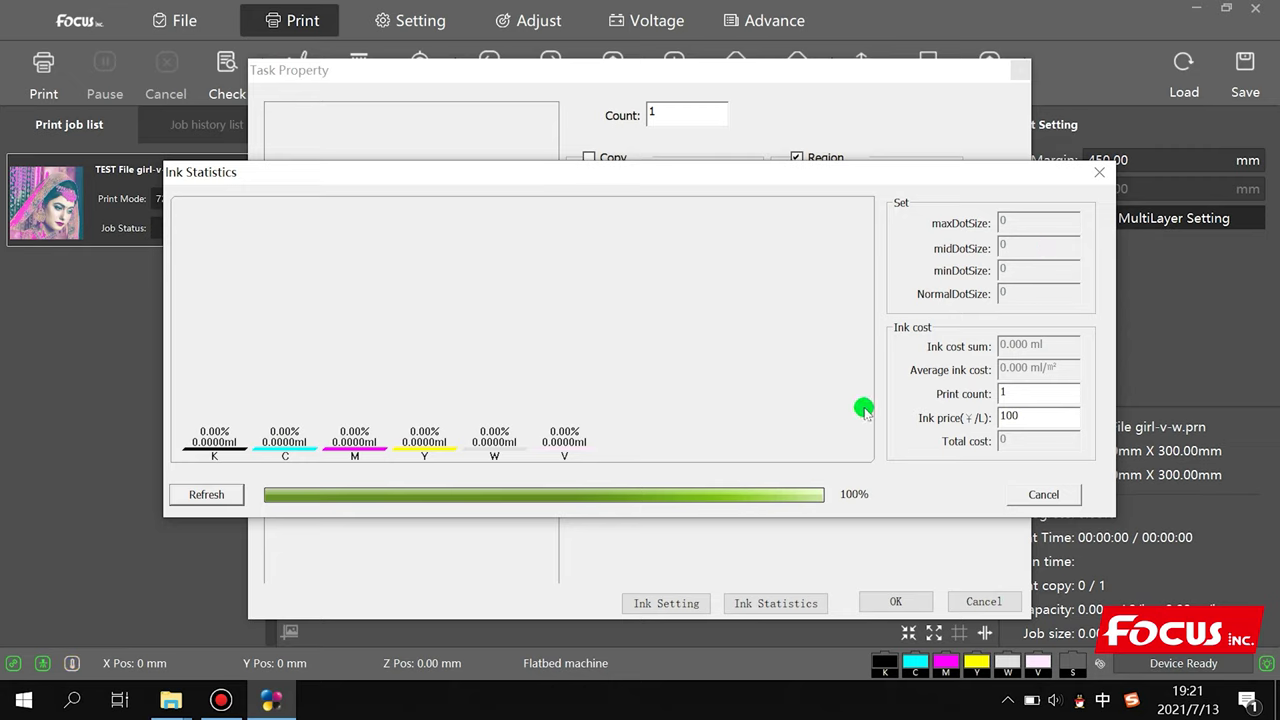
left_click(212, 494)
left_click(1012, 494)
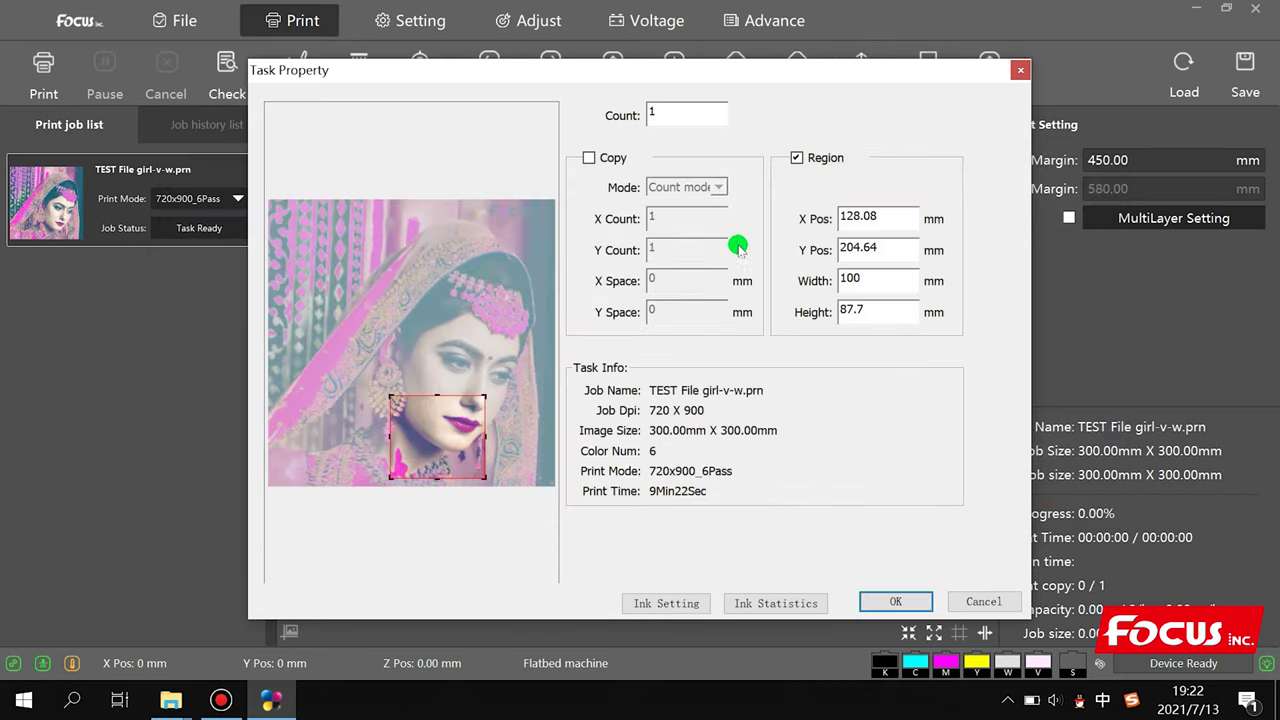
Disable Region, check the print count in Ink Statistics, and confirm Task Property
left_click(797, 157)
left_click(806, 603)
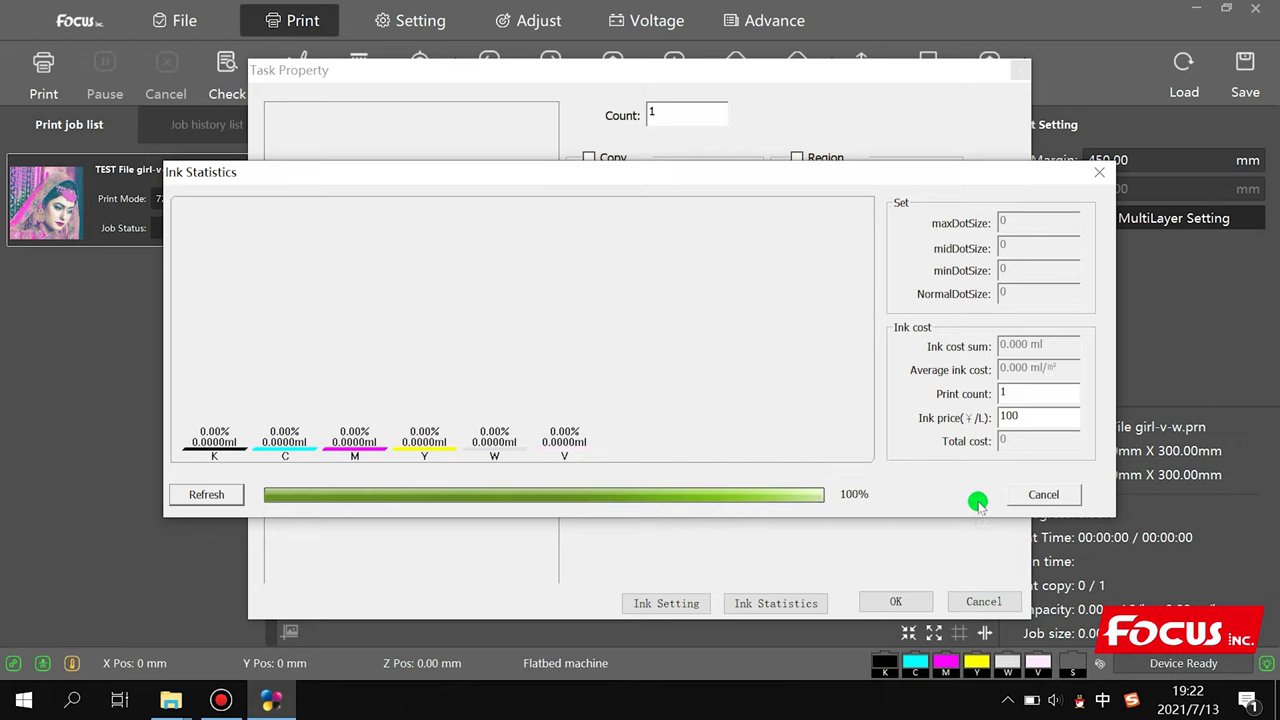
double_click(1024, 392)
left_click(1047, 494)
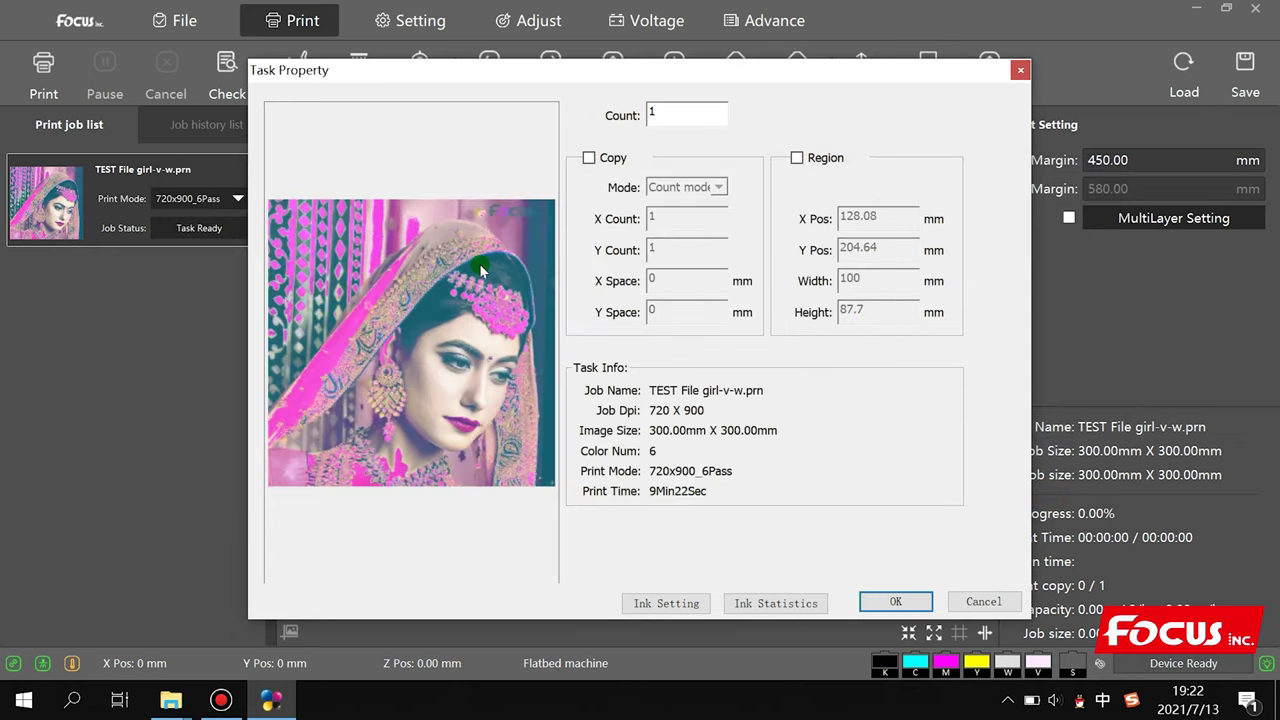
left_click(895, 602)
right_click(86, 174)
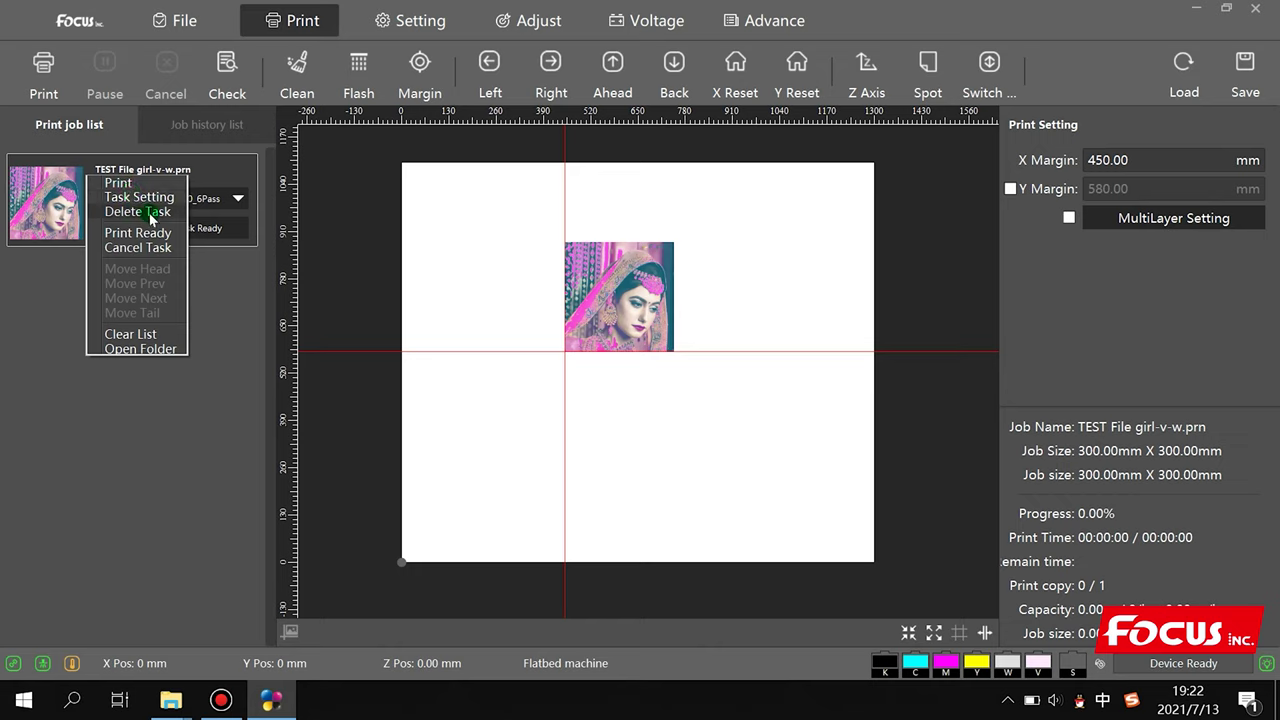
left_click(148, 352)
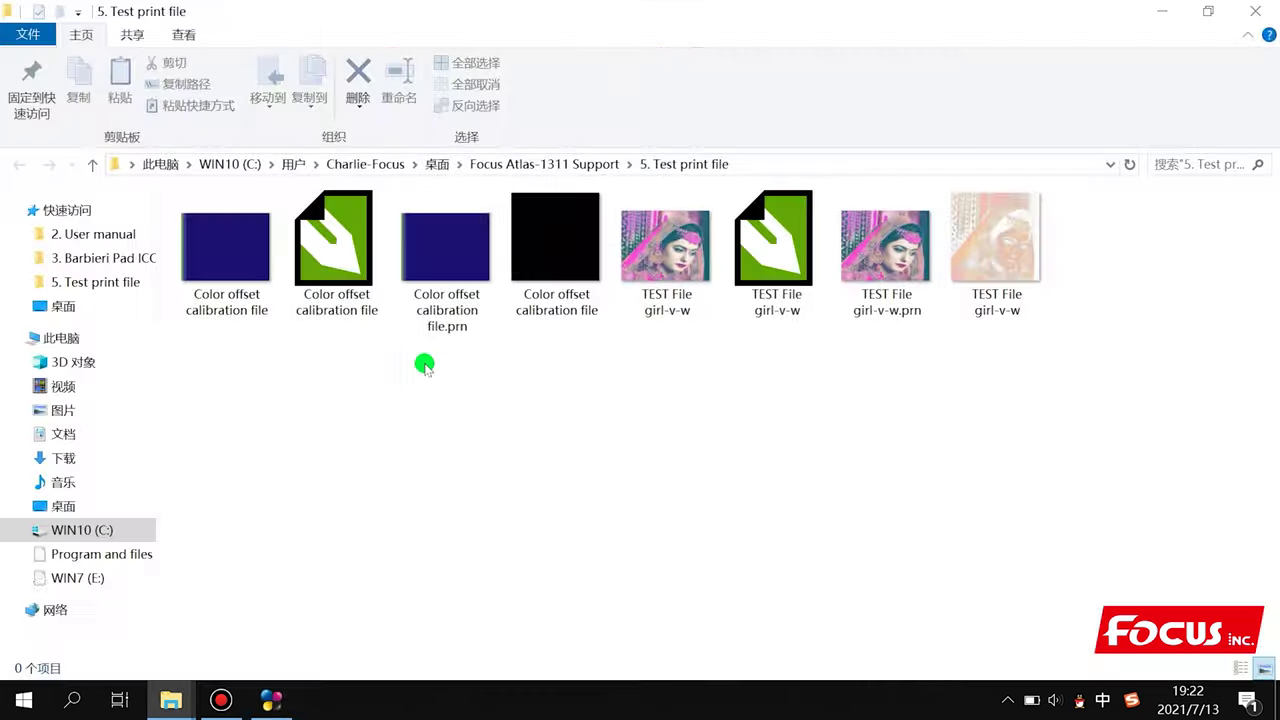
left_click(1255, 12)
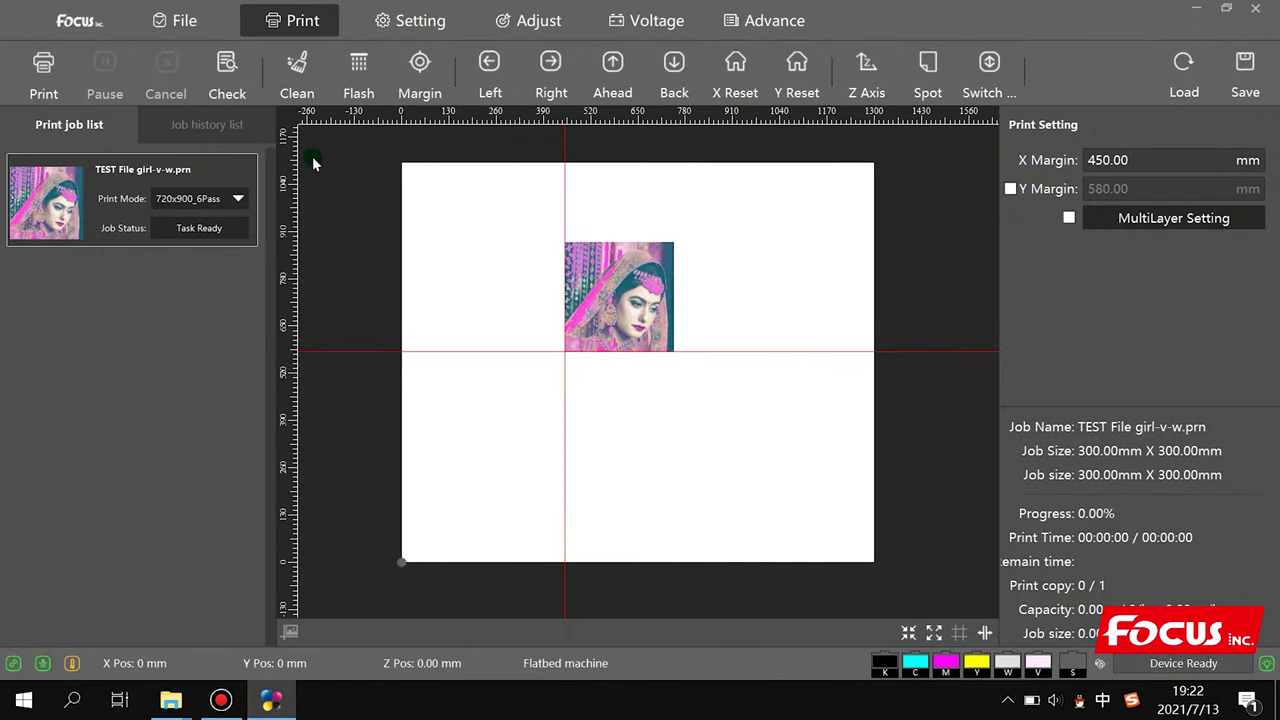
Bring up the Open PRN Files dialog from the File tab and cancel it
left_click(168, 20)
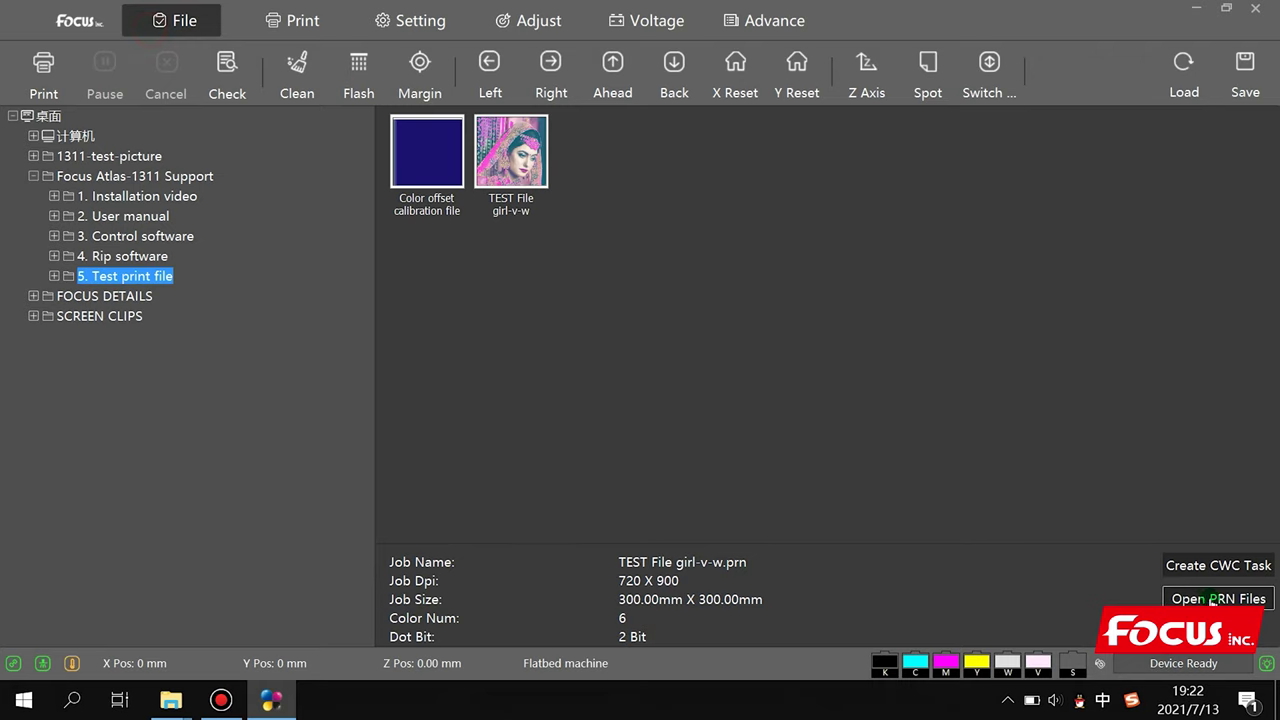
left_click(1216, 599)
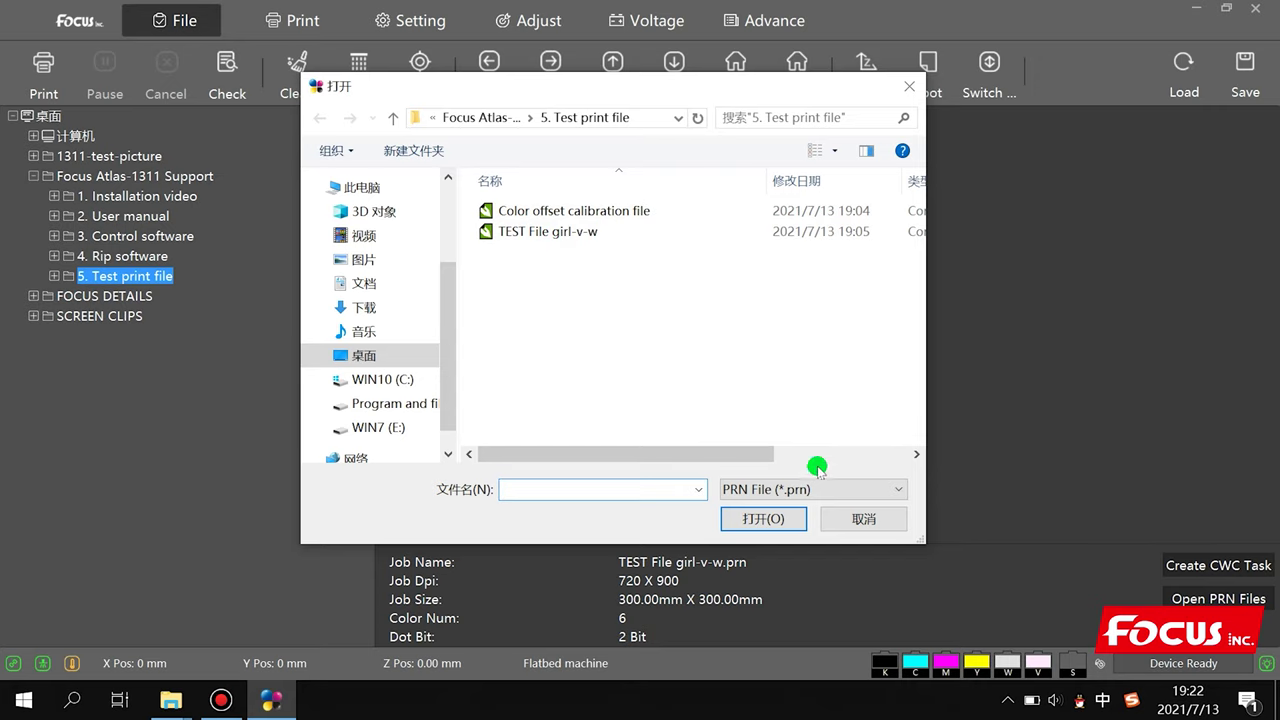
left_click(850, 518)
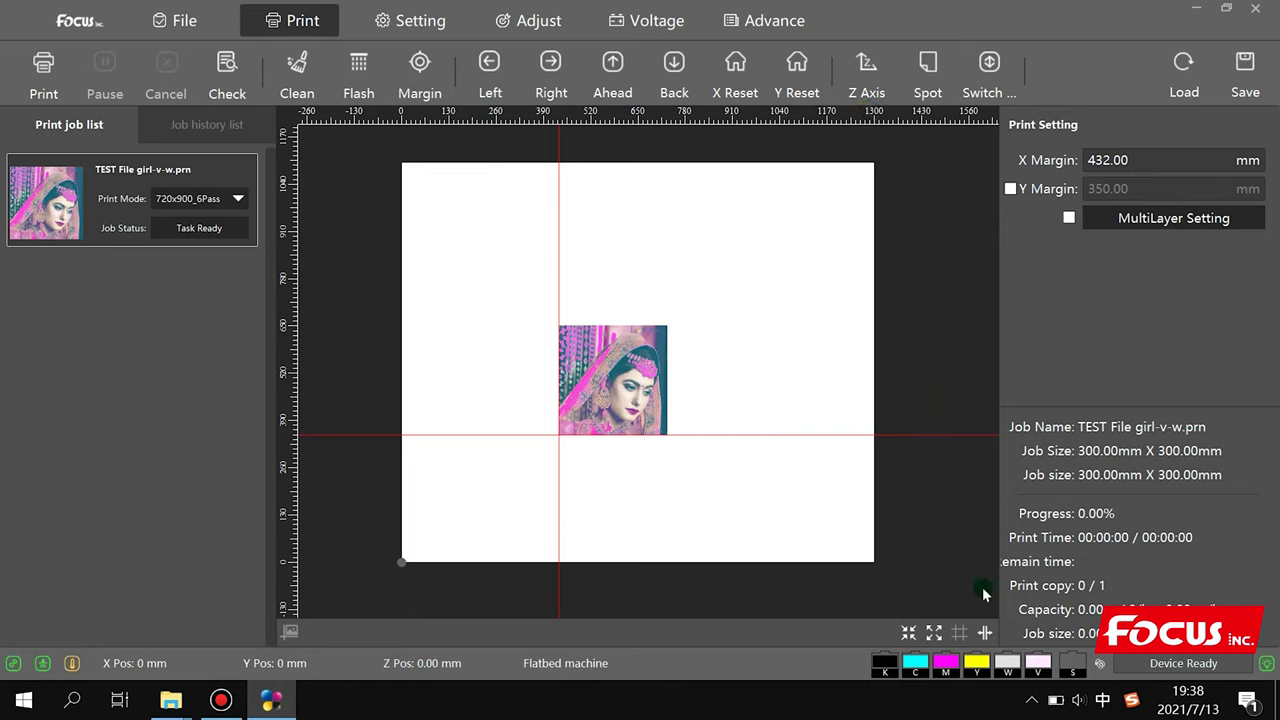
Select the test job in the print list and return to the 5. Test print file folder view
left_click(112, 198)
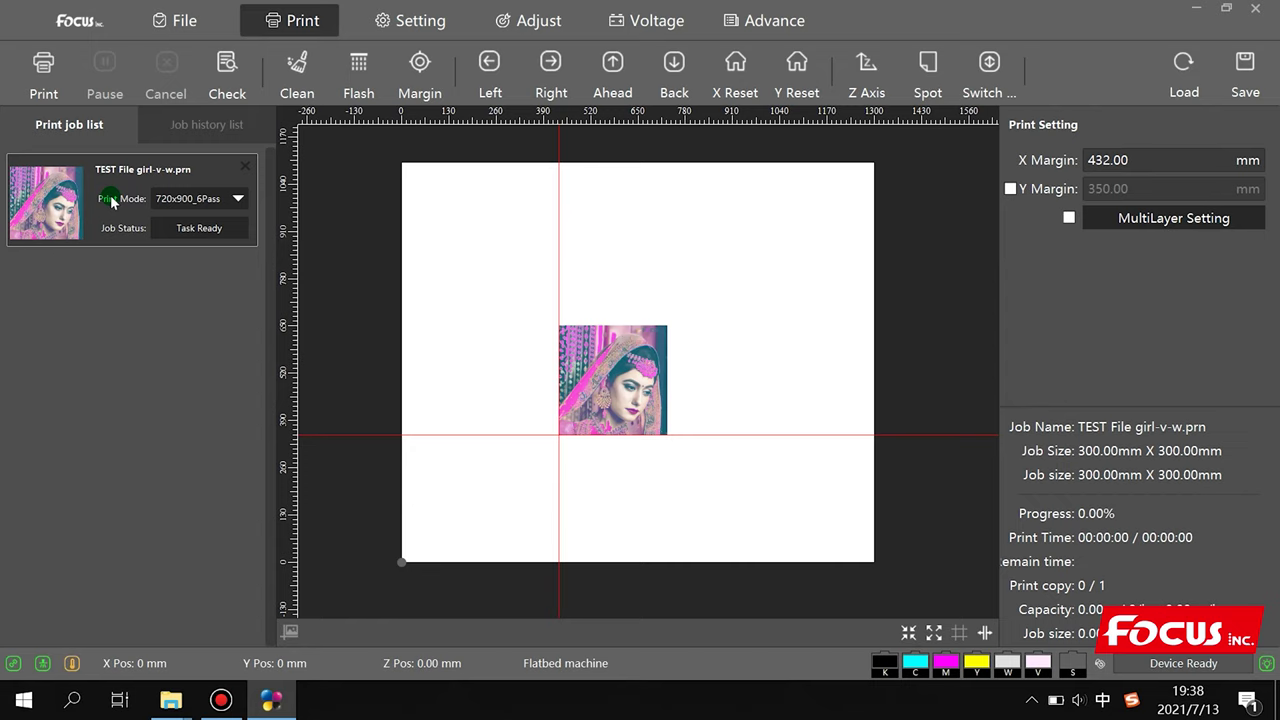
left_click(177, 22)
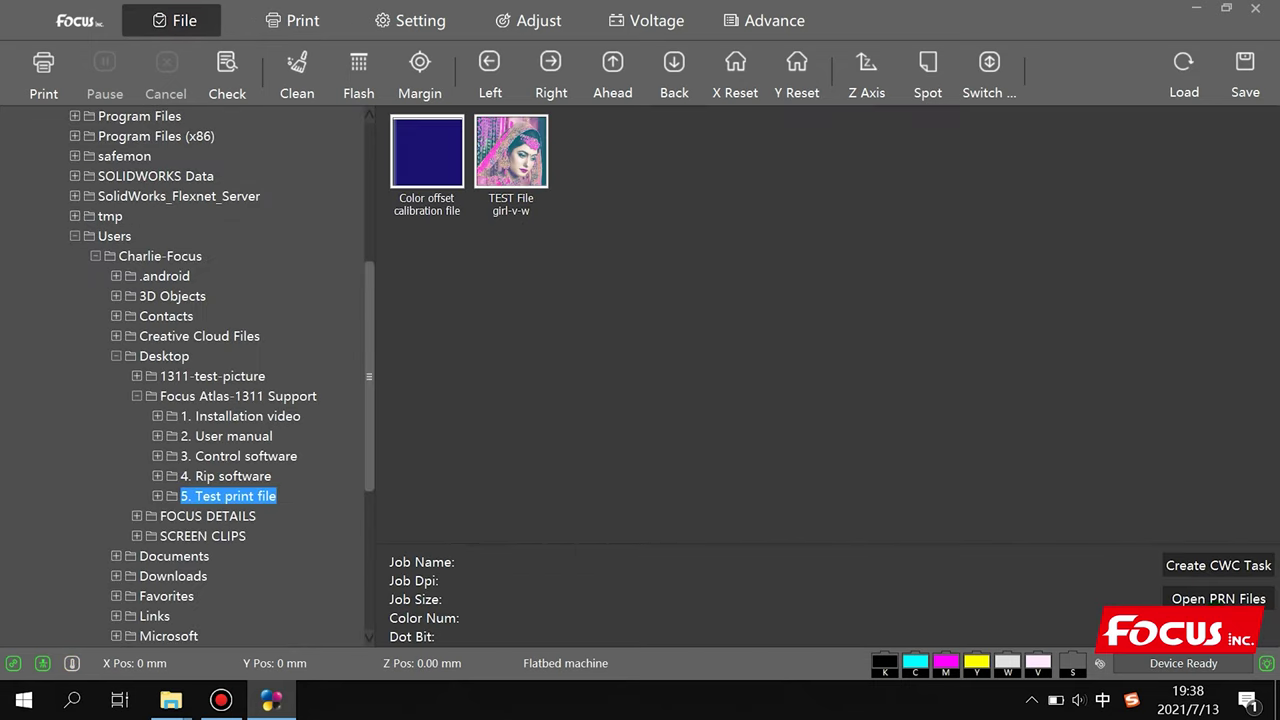
left_click(1219, 566)
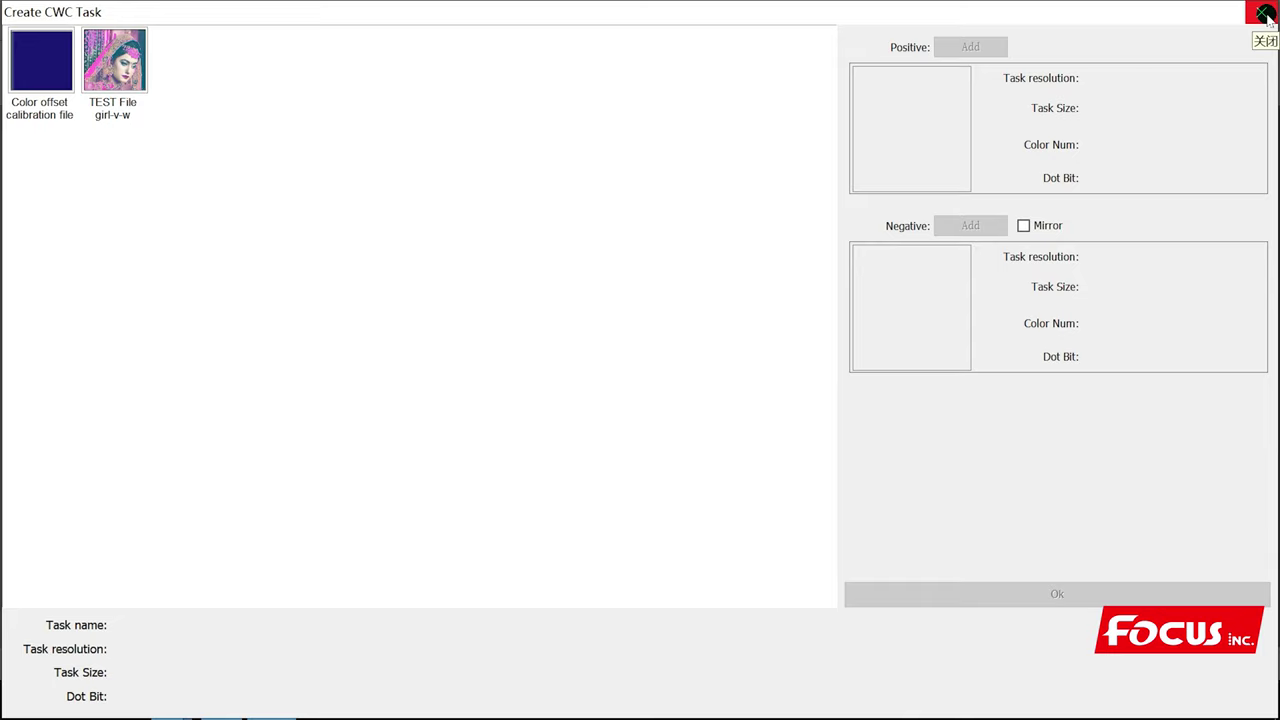
left_click(1266, 12)
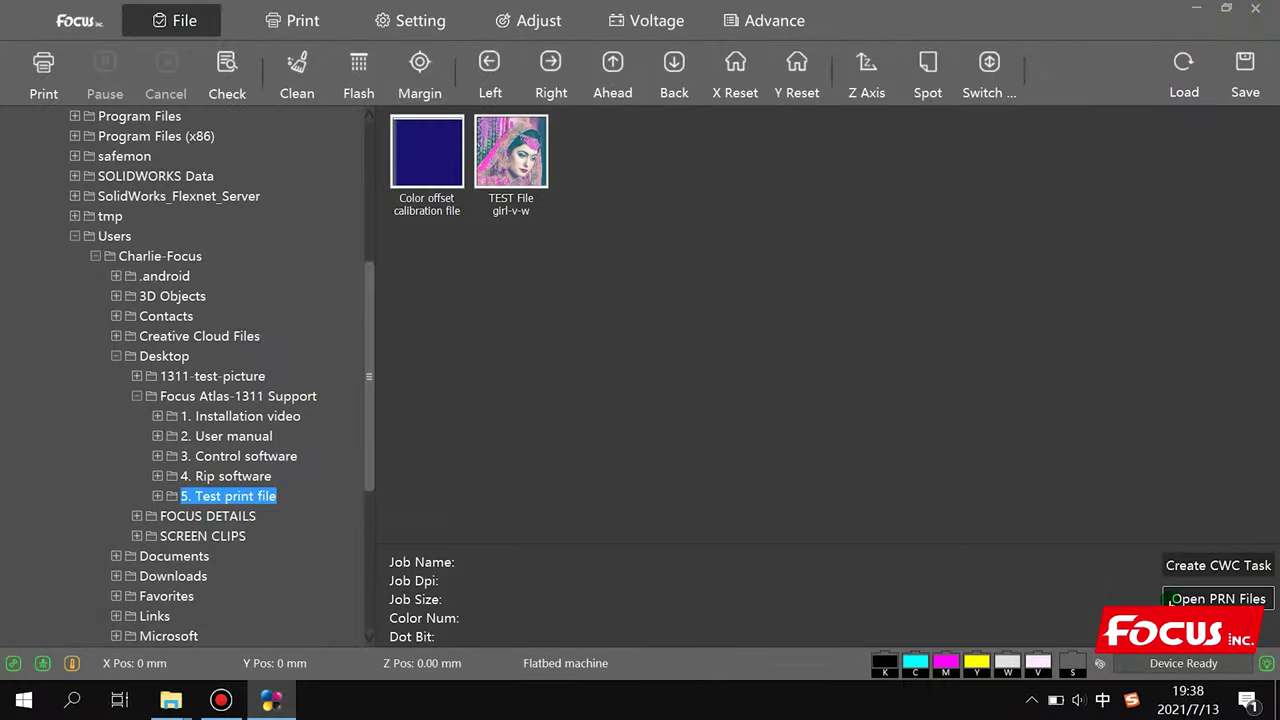
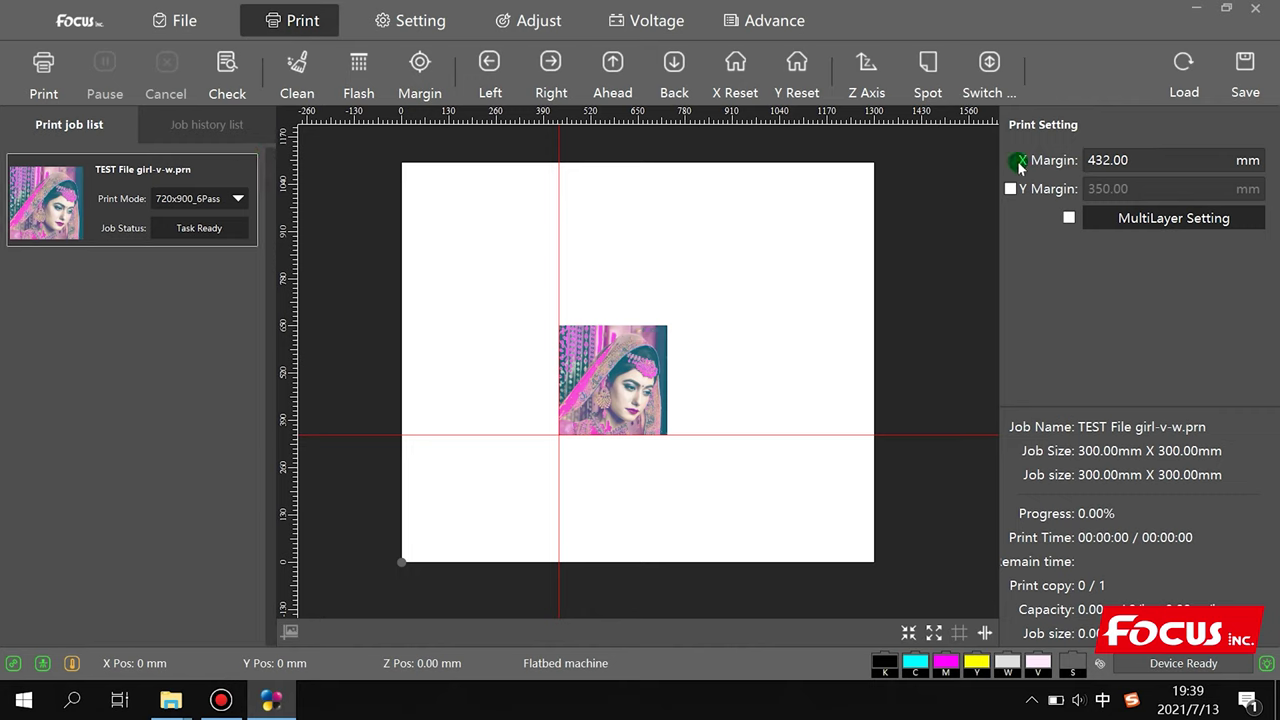
Set the job's X margin to 100 mm
mouse_move(1135, 162)
left_mouse_down()
mouse_move(1081, 168)
mouse_move(1156, 160)
left_mouse_up()
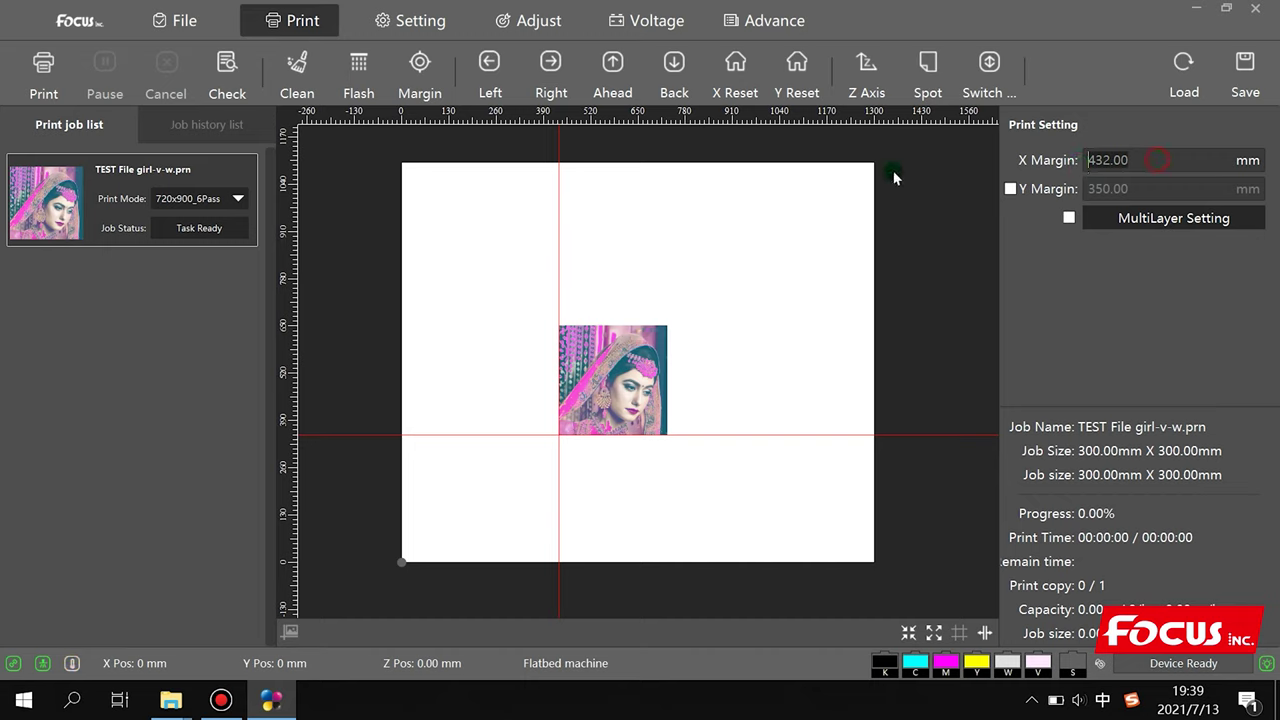
type("100")
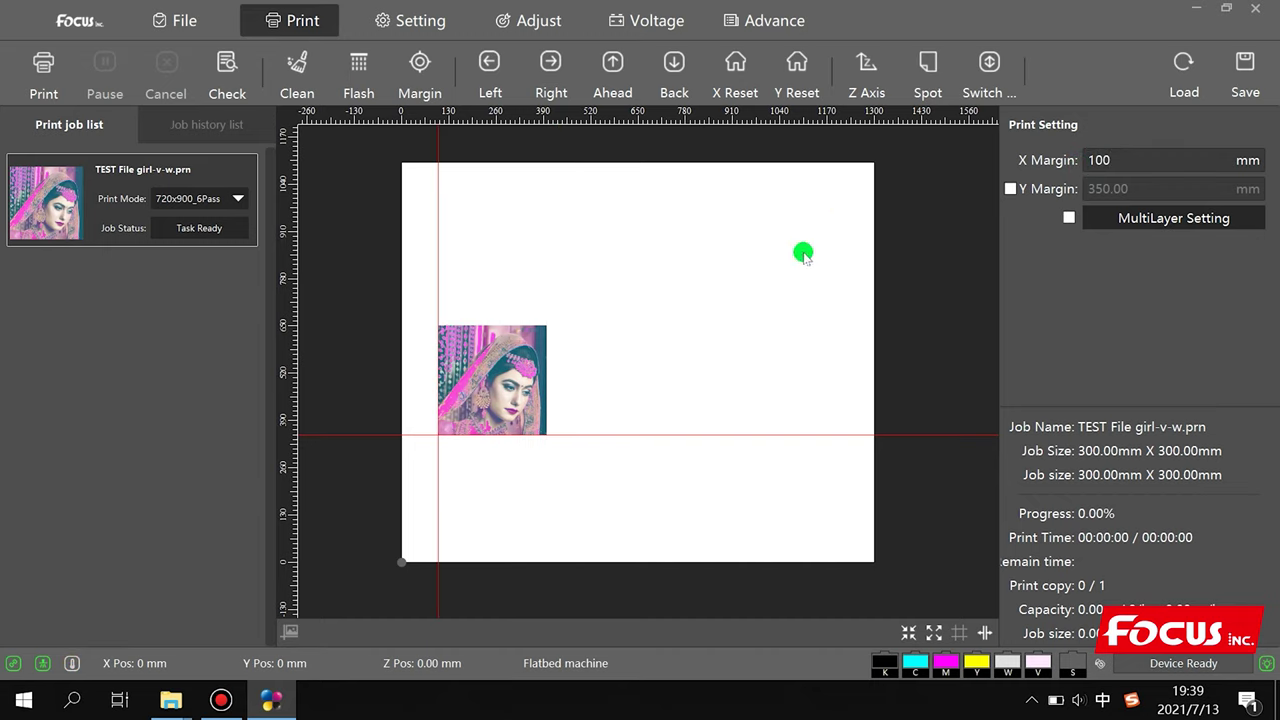
left_click(410, 379)
Drag the print image to several spots on the bed to test placement
left_click_drag(487, 350, 505, 406)
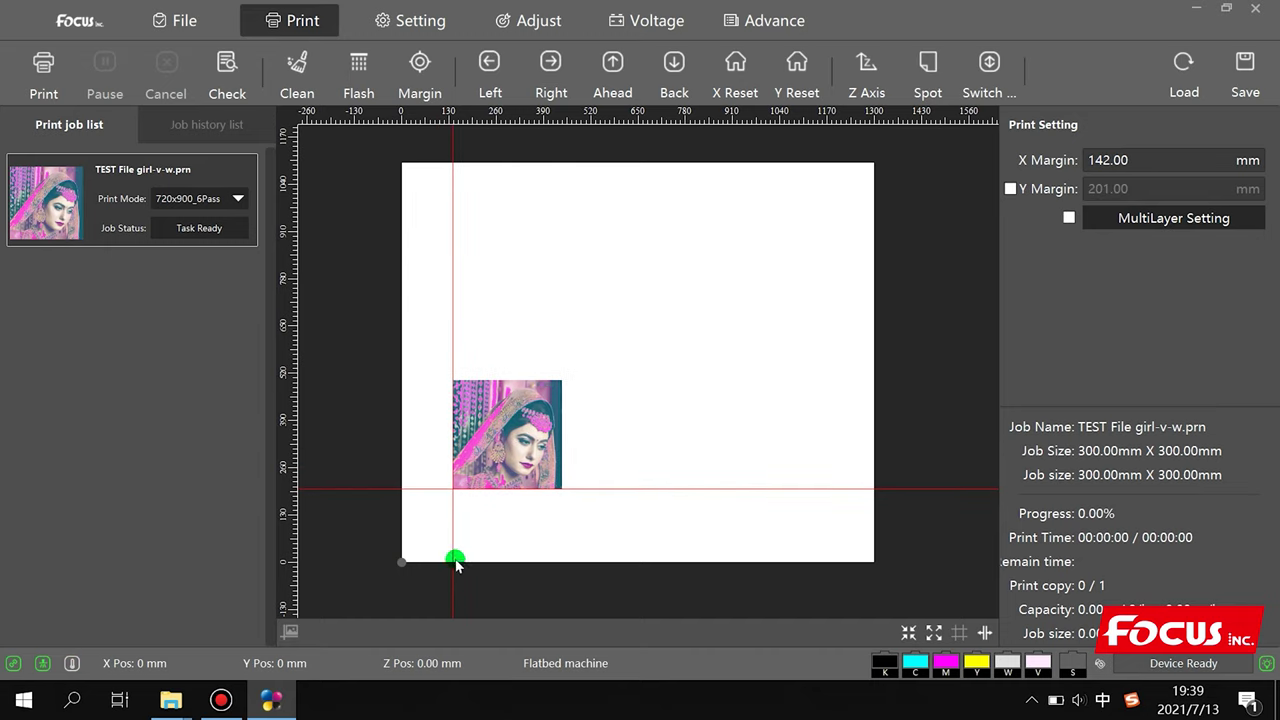
left_click_drag(487, 460, 403, 414)
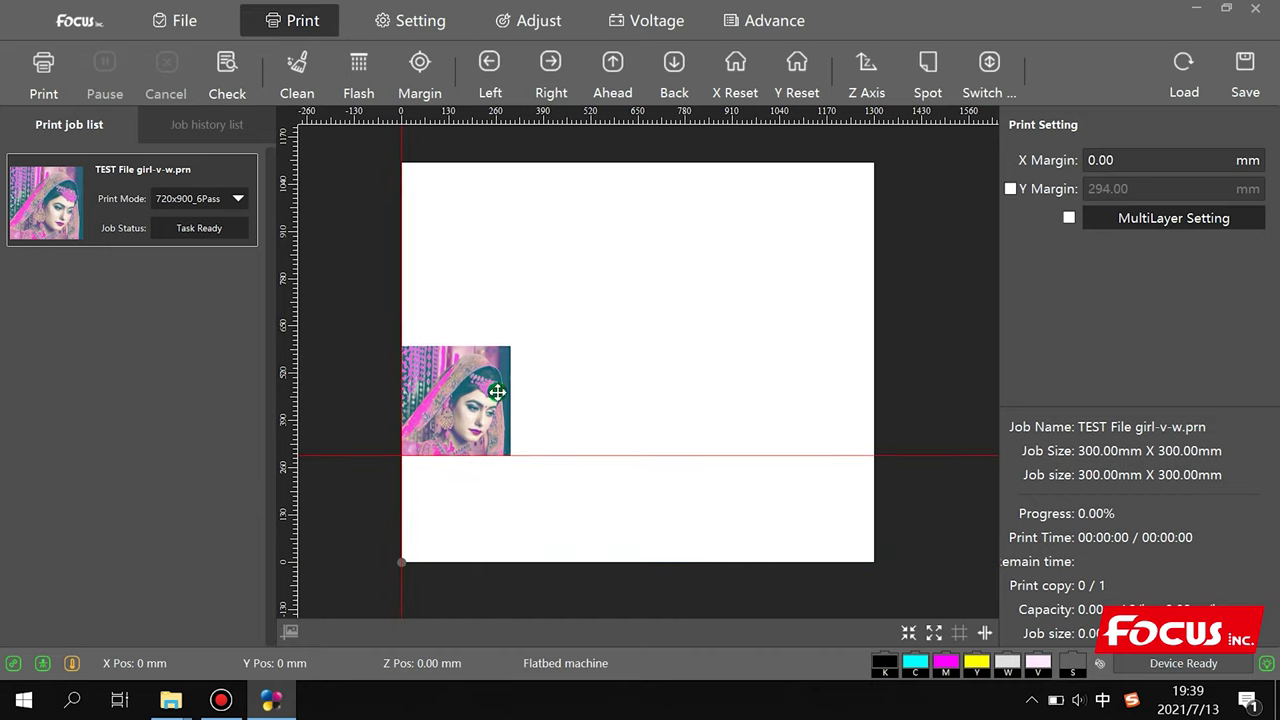
left_click_drag(475, 425, 744, 412)
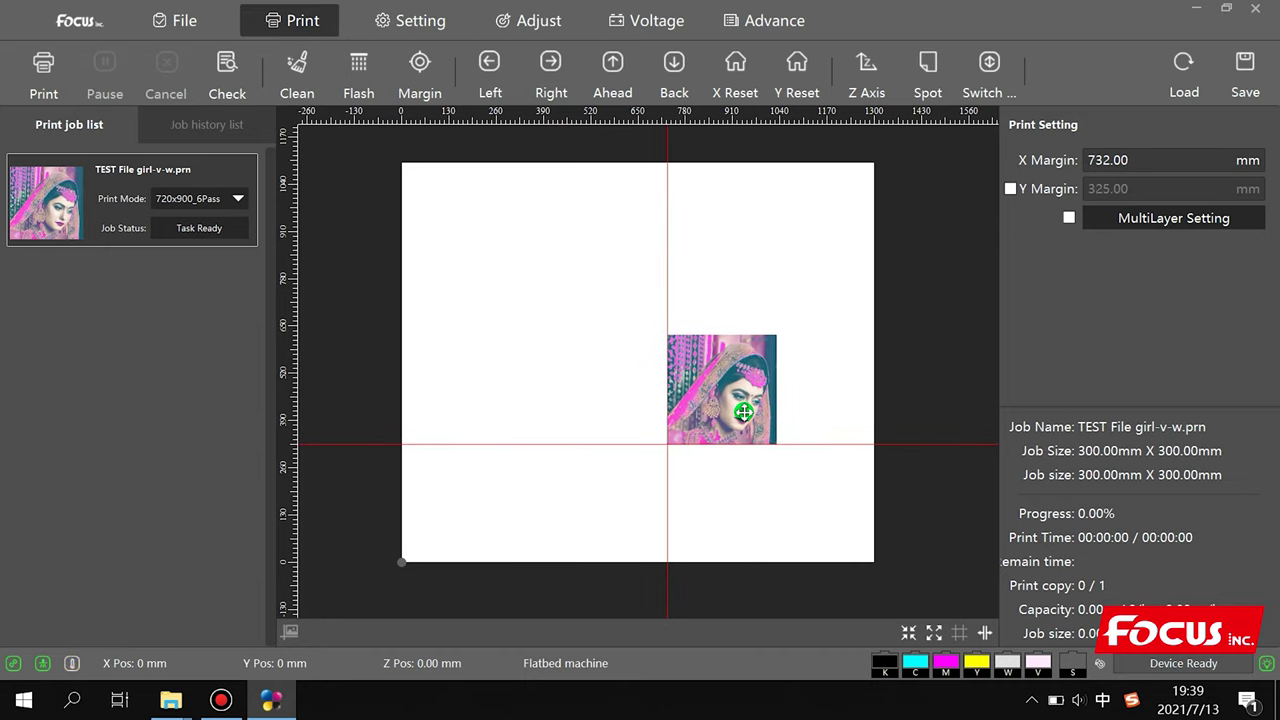
mouse_move(575, 224)
left_mouse_down()
mouse_move(506, 242)
mouse_move(409, 184)
left_mouse_up()
left_click(869, 160)
left_click(660, 177)
mouse_move(611, 337)
left_mouse_down()
mouse_move(466, 463)
mouse_move(414, 548)
mouse_move(437, 254)
mouse_move(414, 494)
mouse_move(1179, 126)
left_mouse_up()
Nudge the image left and down, then set the X margin to 200 mm
left_click(749, 391)
left_click(1171, 160)
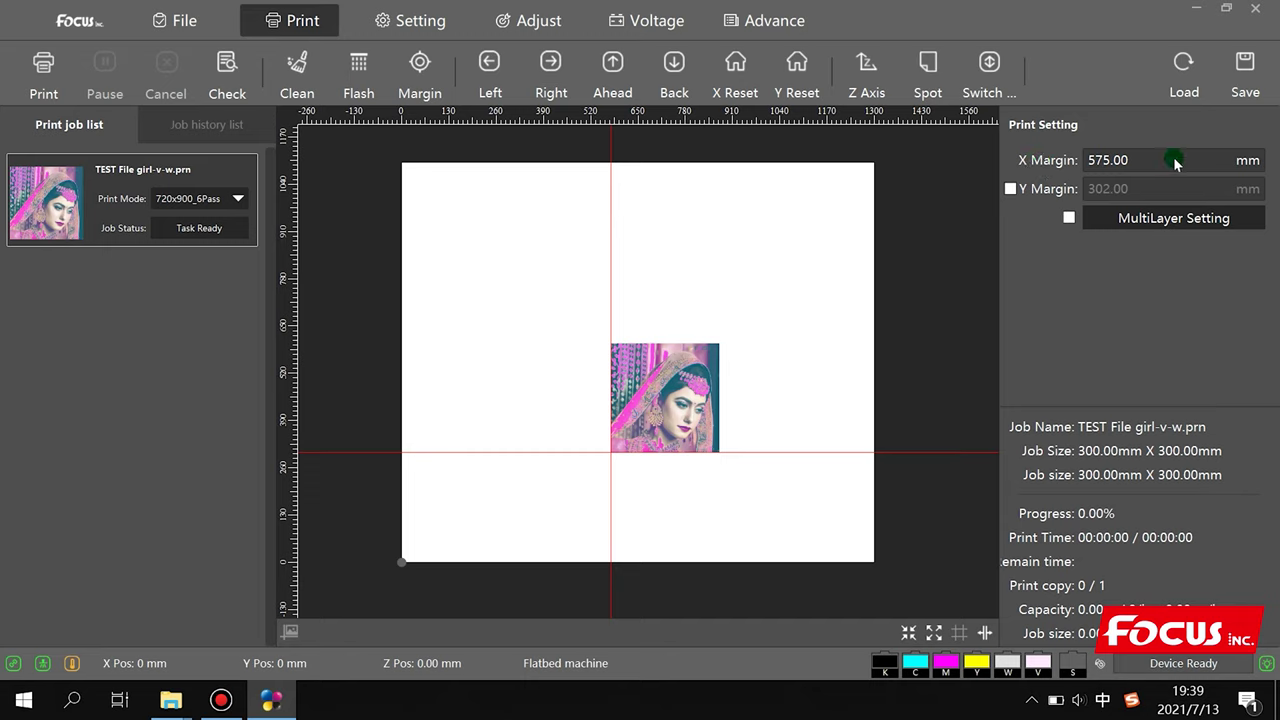
type("200")
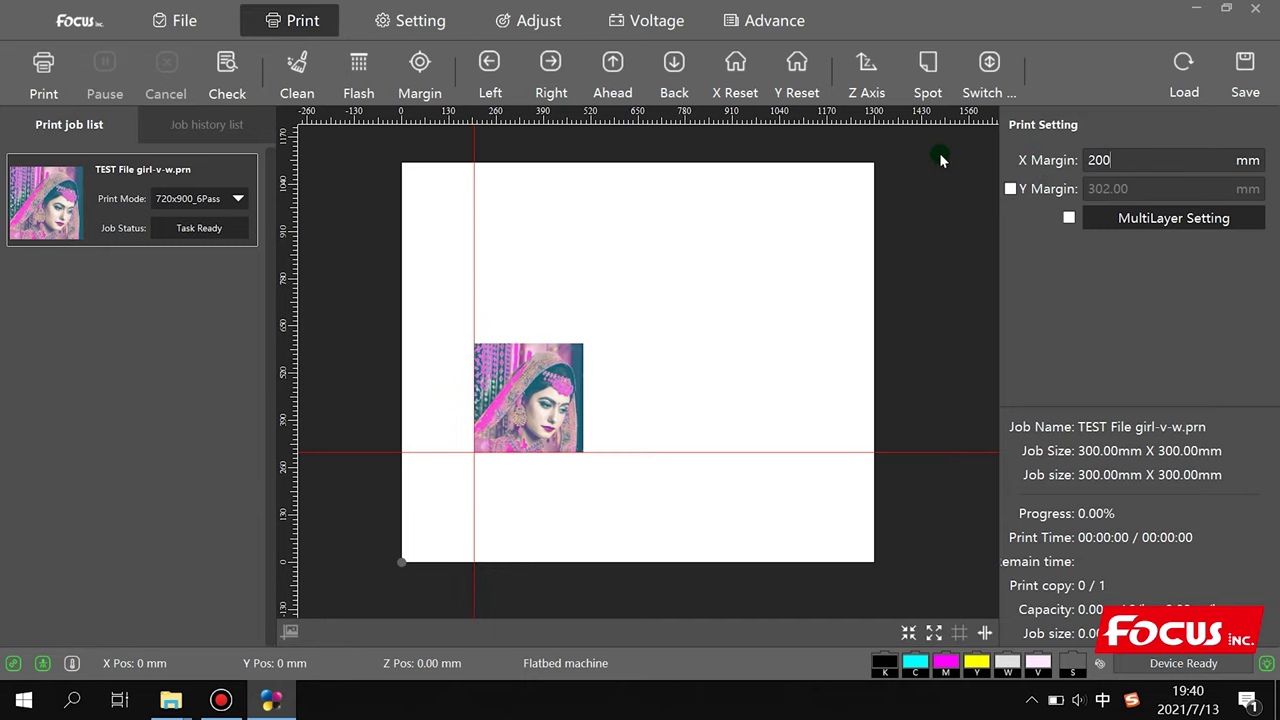
Enable the fixed Y margin, try 100 mm, then turn it off again
left_click(1010, 190)
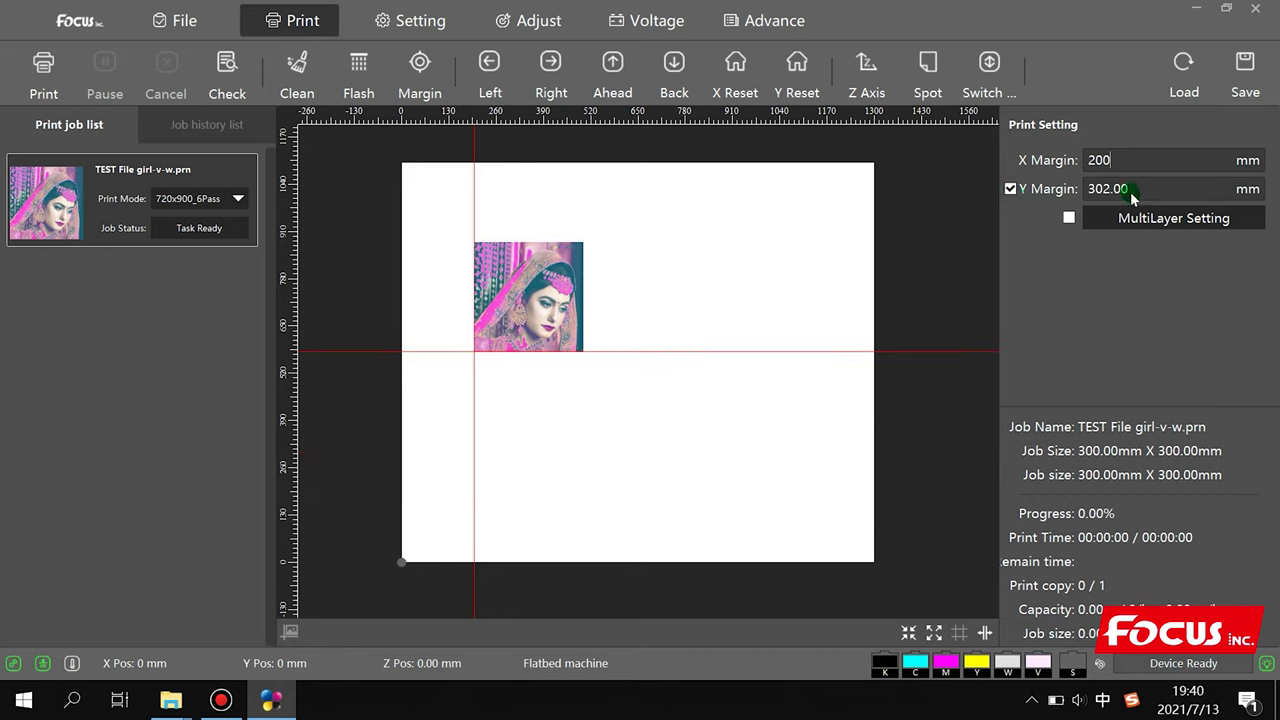
key("BackSpace")
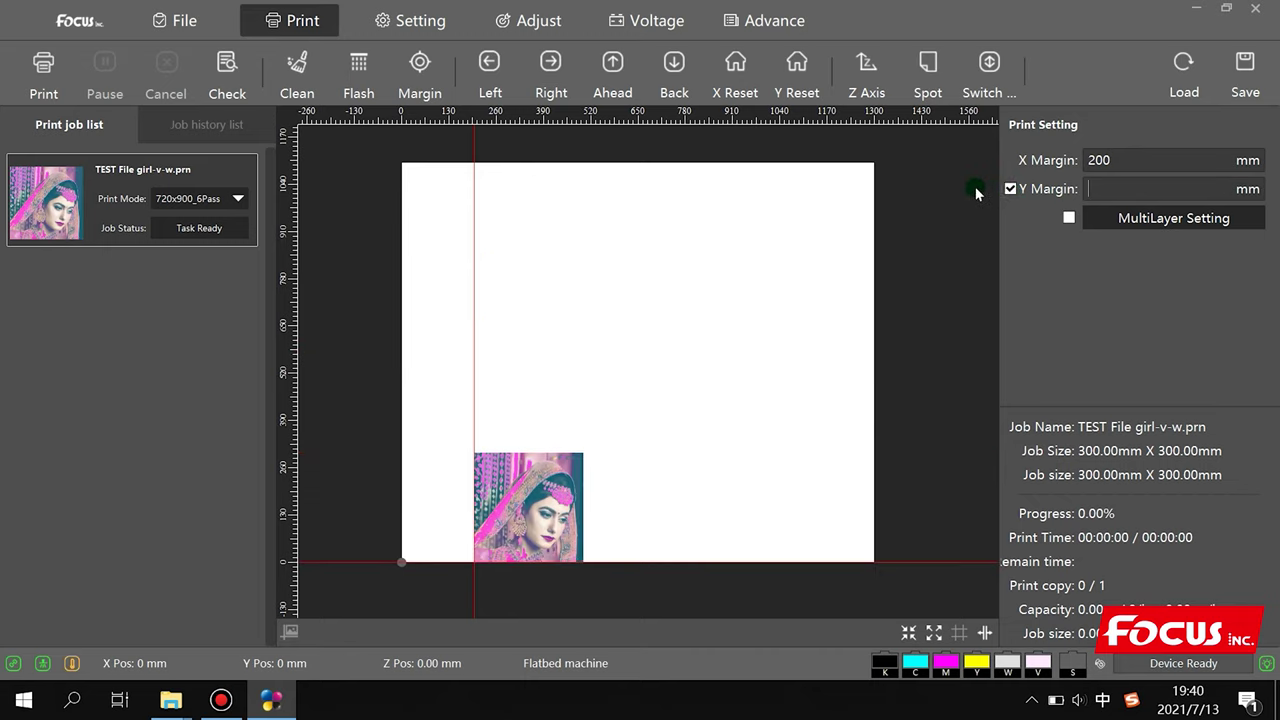
type("100")
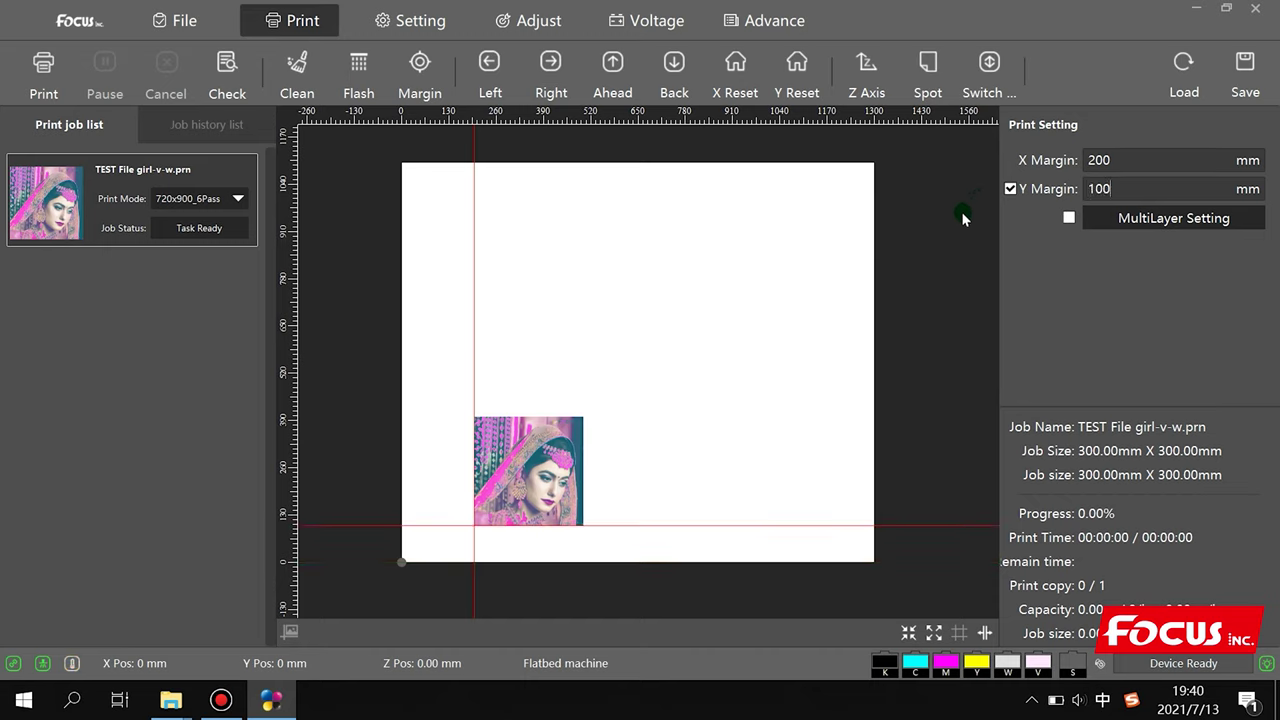
left_click(1010, 190)
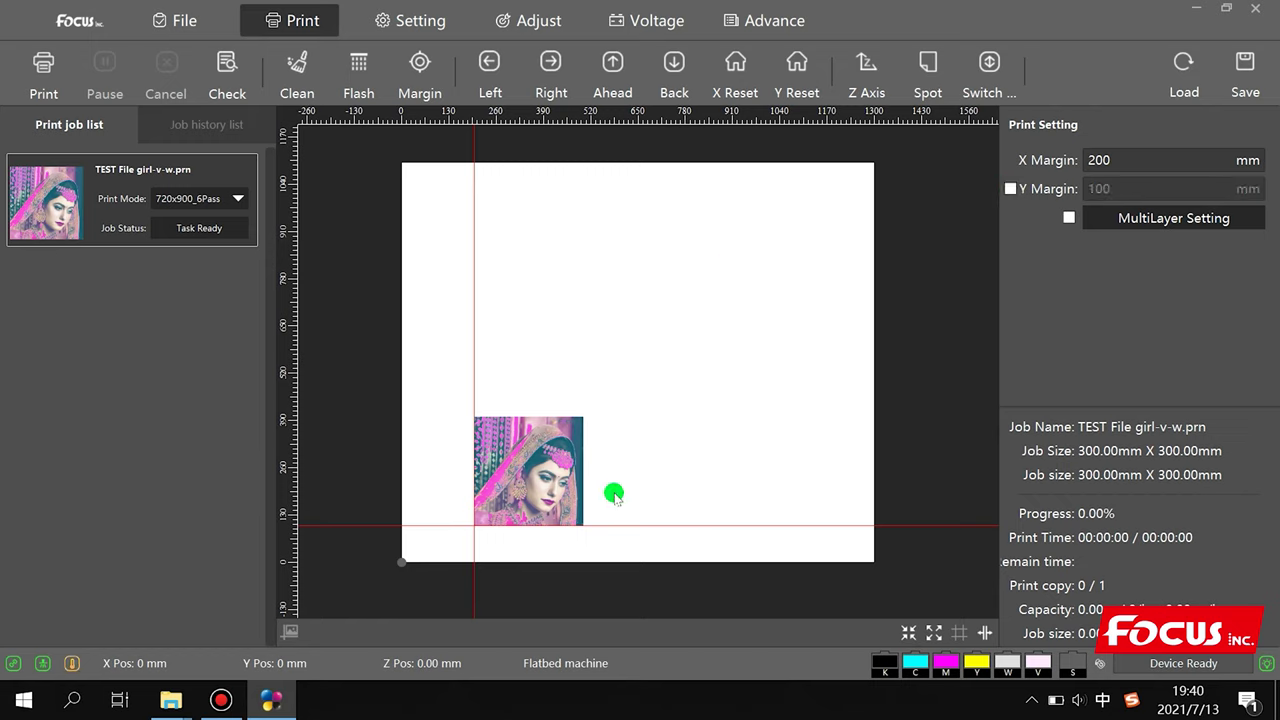
Move the image slightly and re-enable Y margin, fixing it at X 184 mm, Y 144 mm
left_click(524, 489)
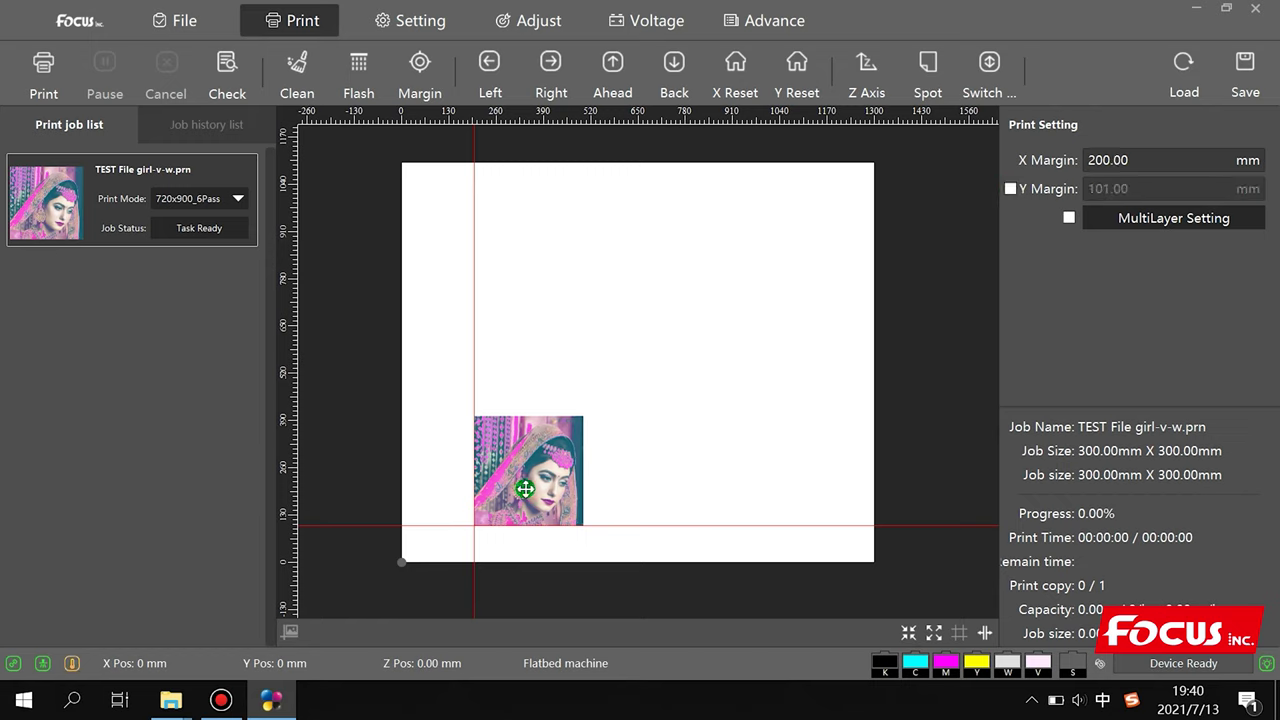
mouse_move(524, 489)
left_mouse_down()
mouse_move(664, 422)
mouse_move(606, 464)
mouse_move(518, 470)
left_mouse_up()
left_click(1010, 188)
left_click(1146, 190)
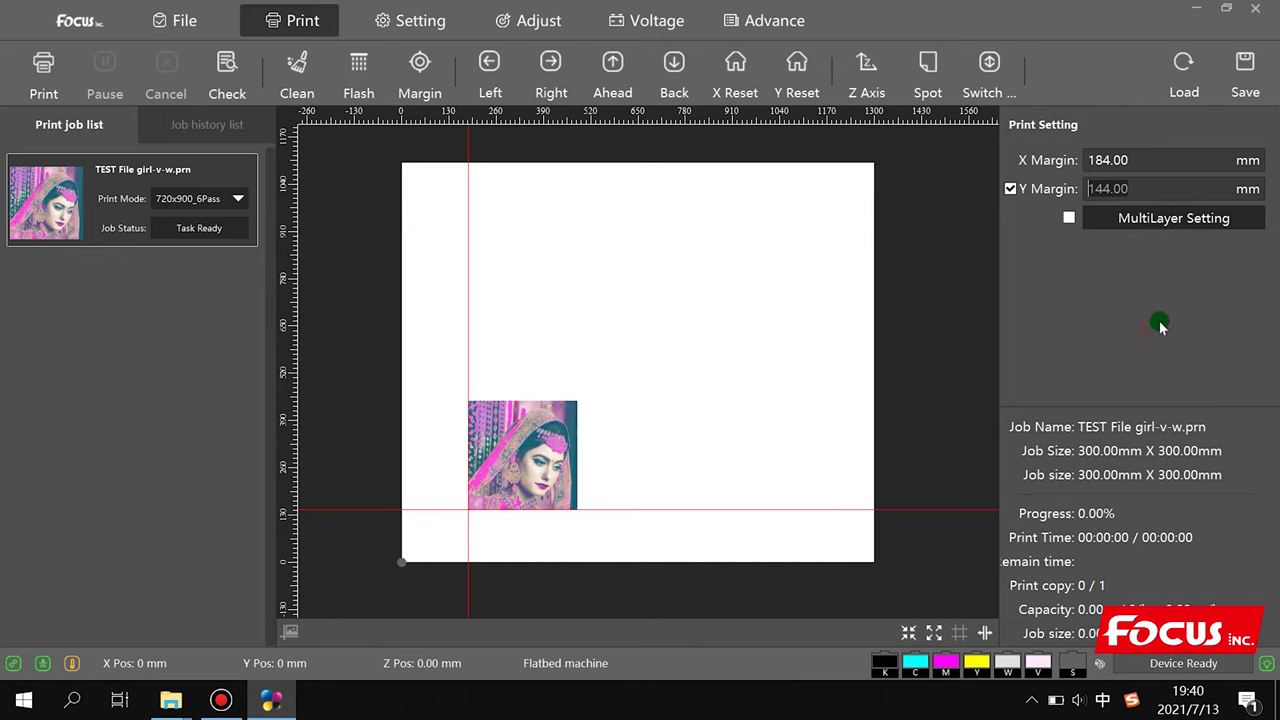
Review MultiLayer Setting without changes, then go to the Setting page
left_click(1151, 217)
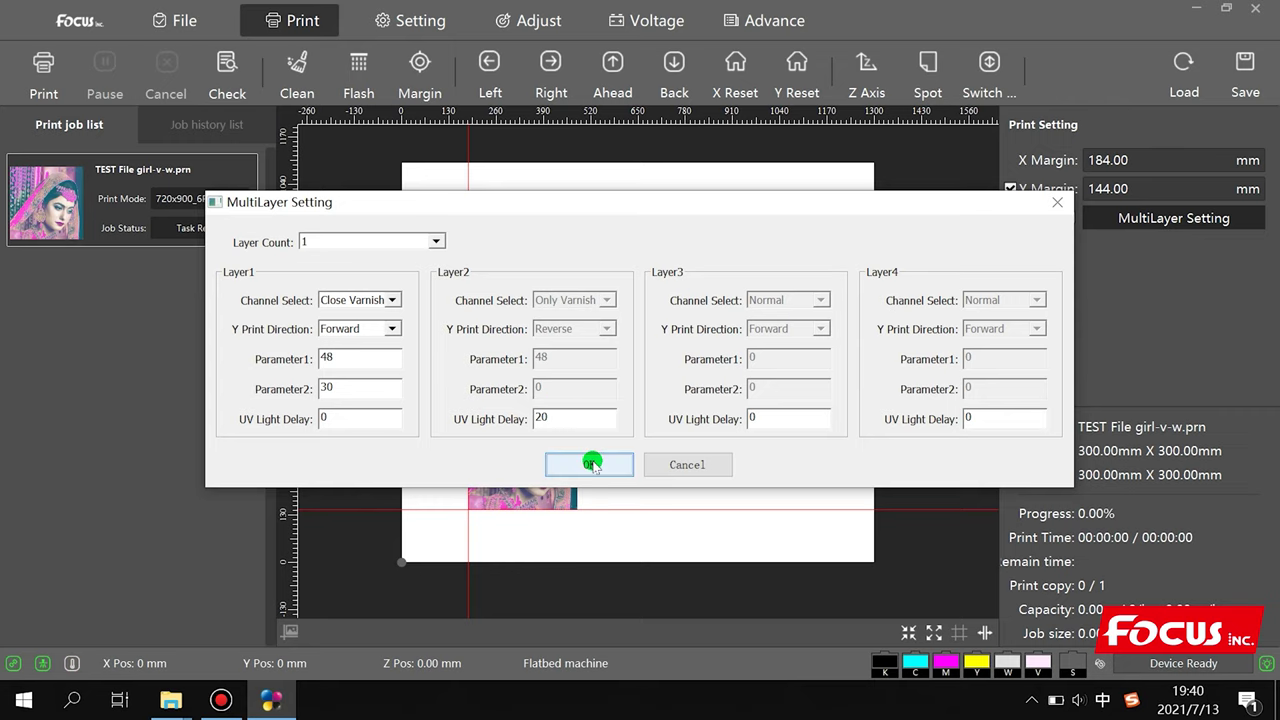
left_click(686, 464)
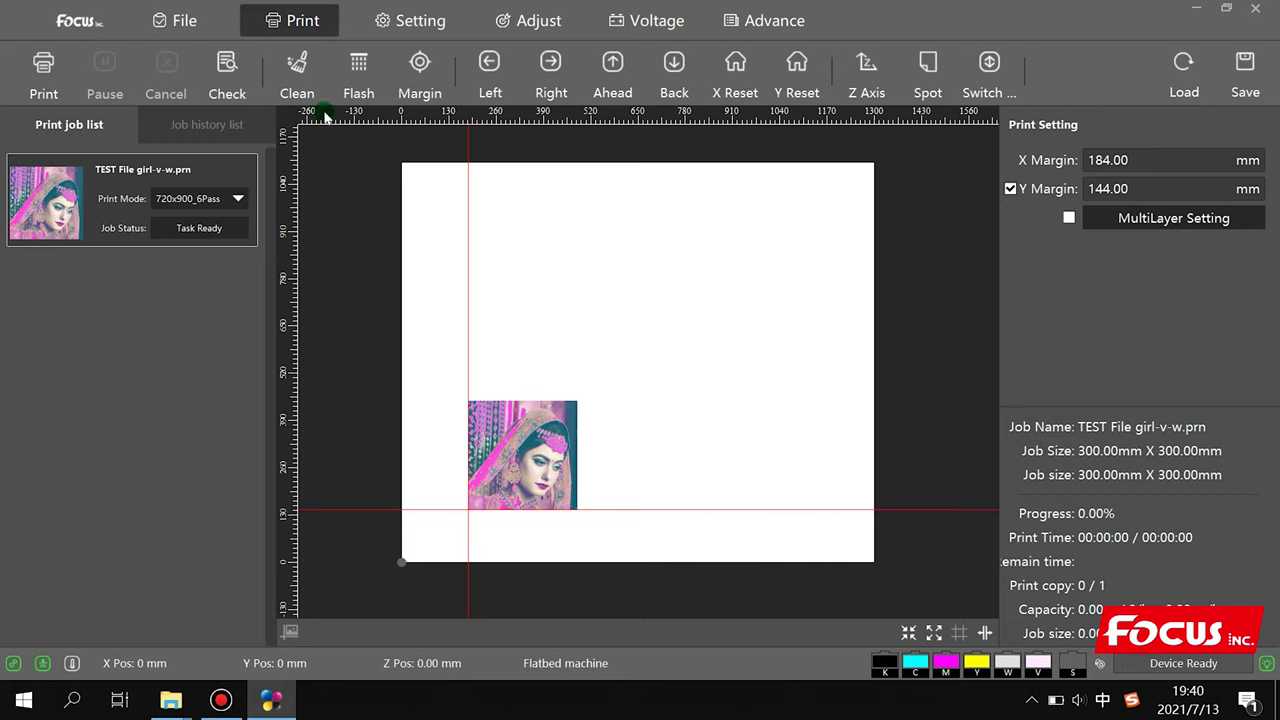
left_click(411, 22)
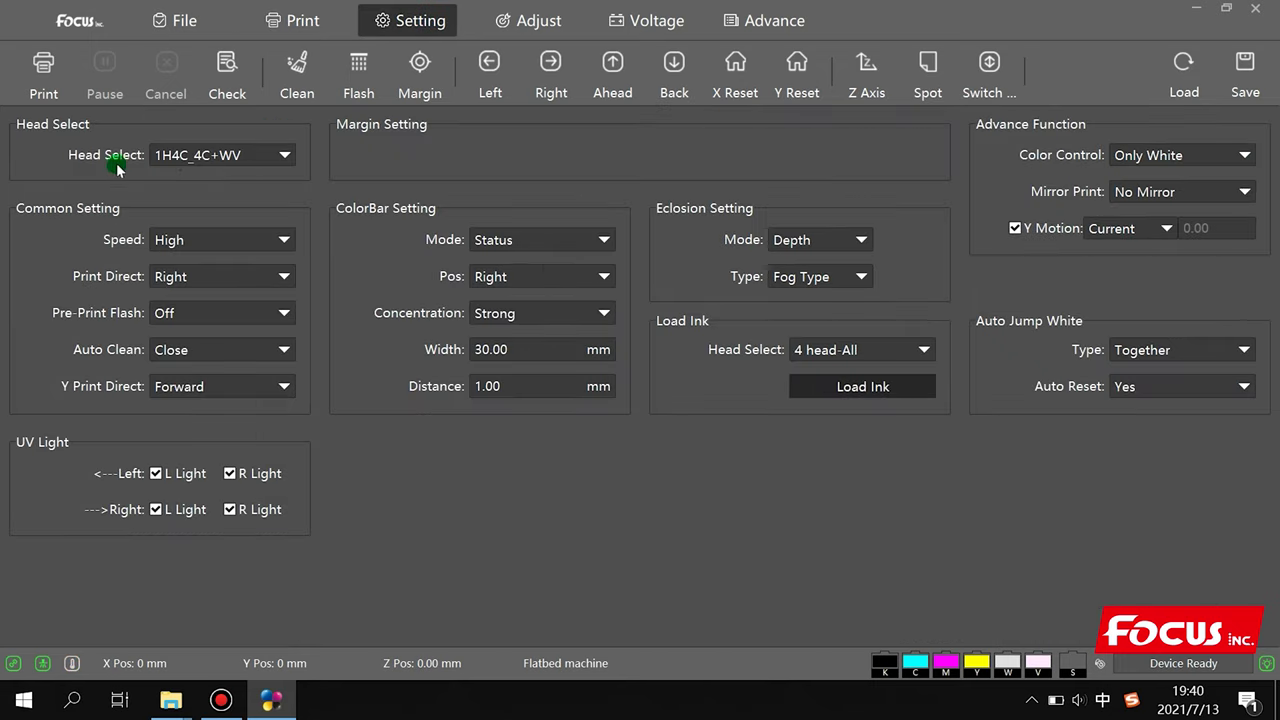
left_click(200, 159)
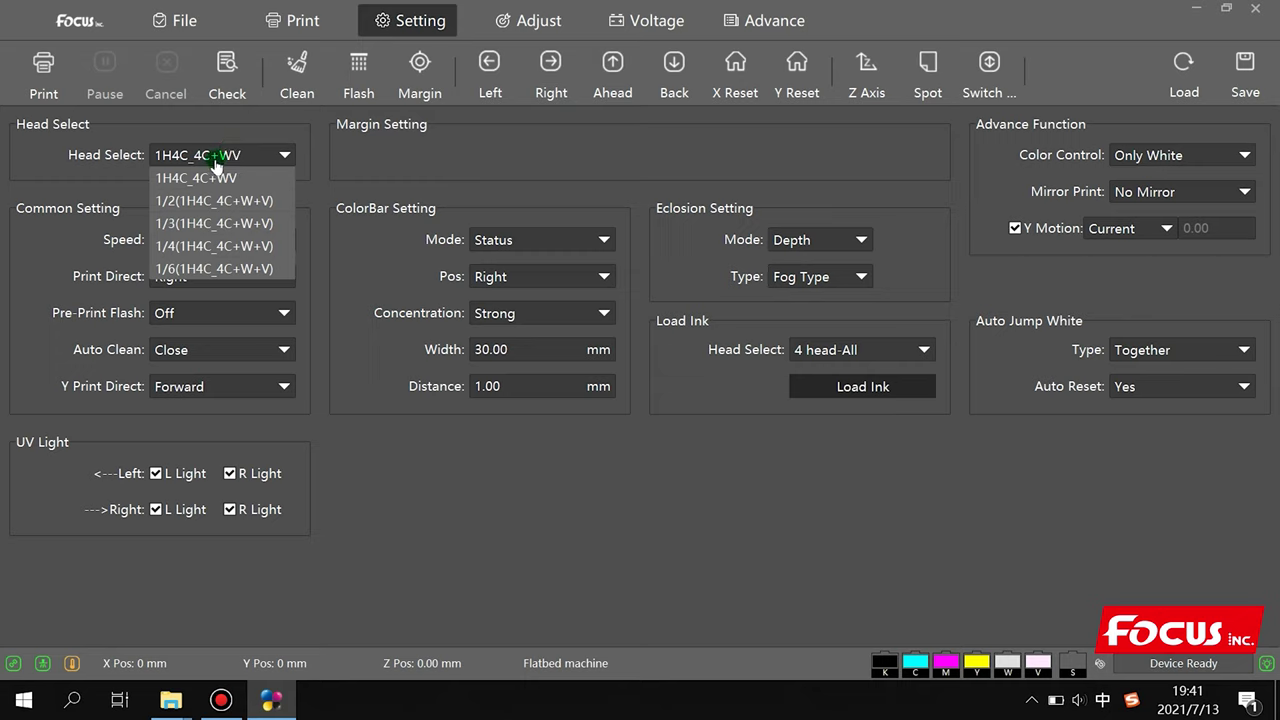
left_click(230, 155)
left_click(230, 155)
left_click(241, 156)
left_click(241, 156)
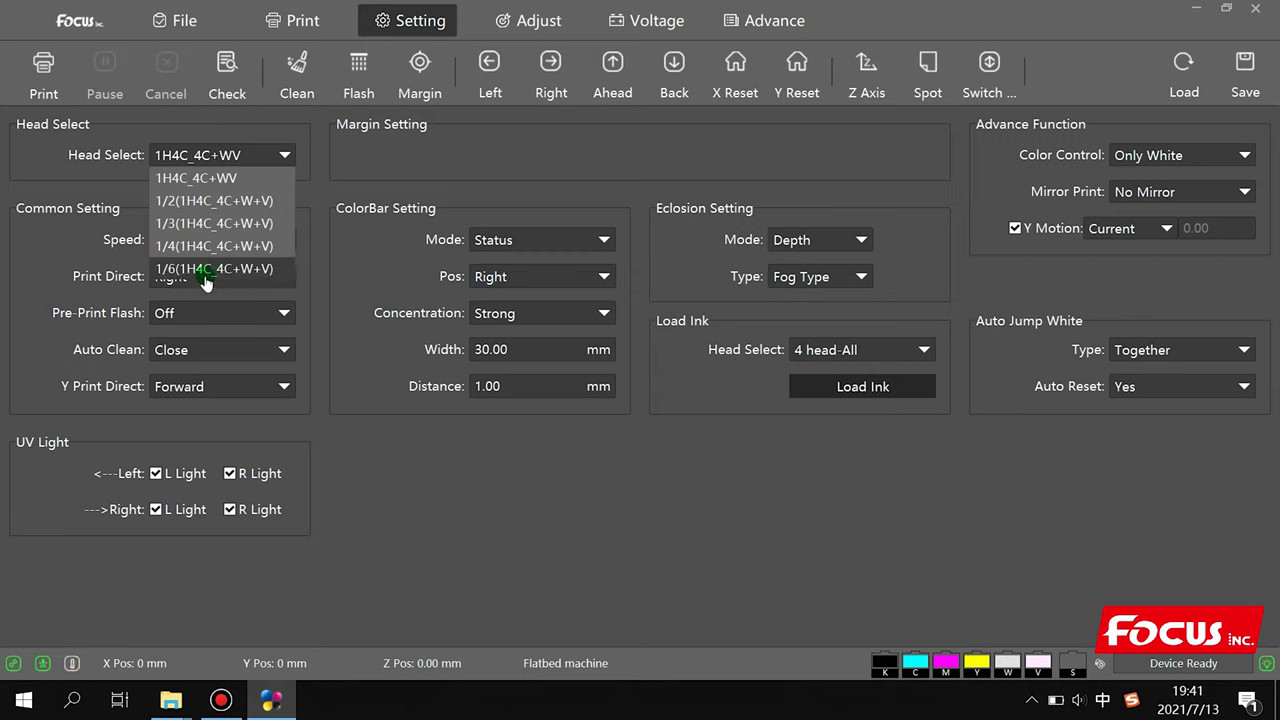
left_click(190, 178)
left_click(198, 155)
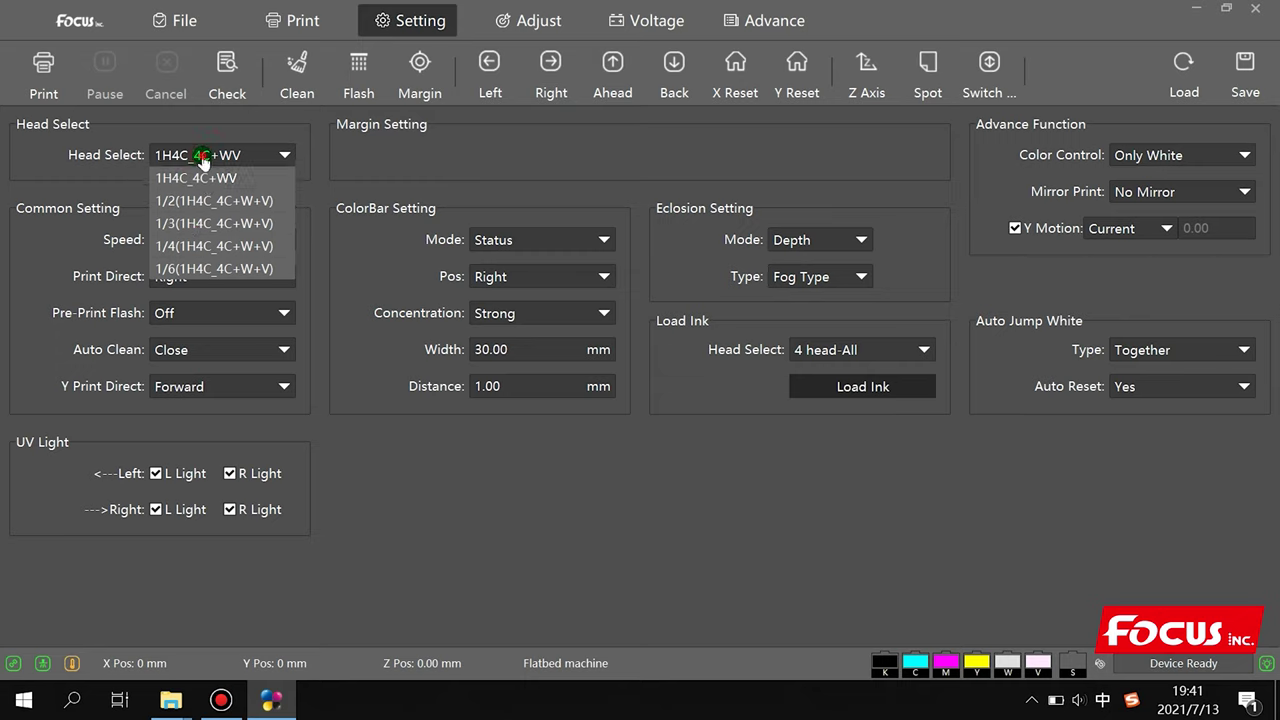
left_click(207, 178)
left_click(209, 155)
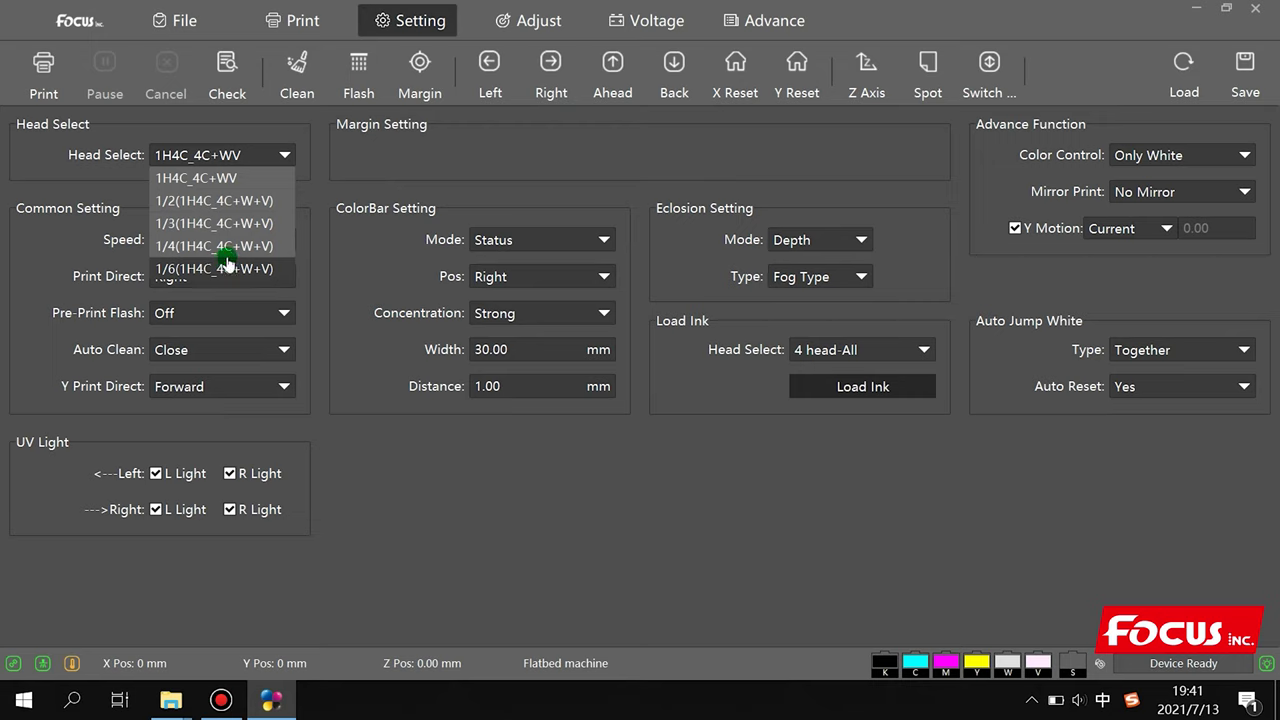
left_click(322, 192)
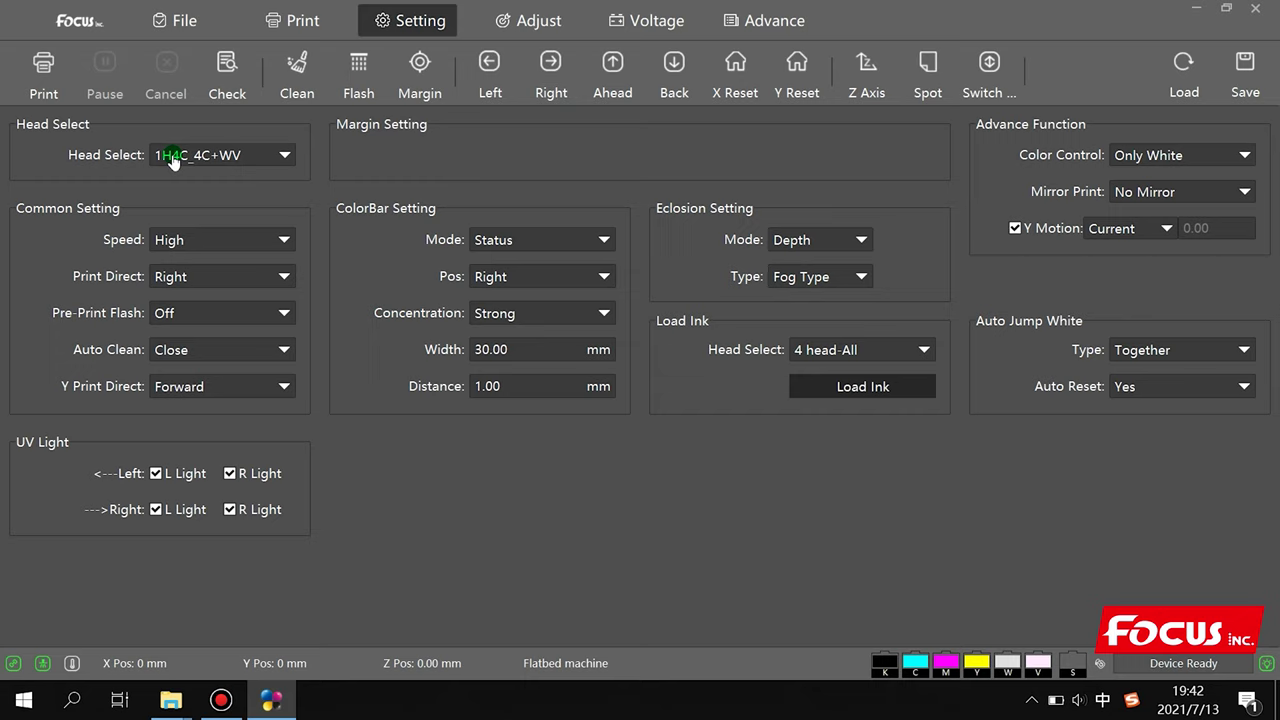
left_click(173, 158)
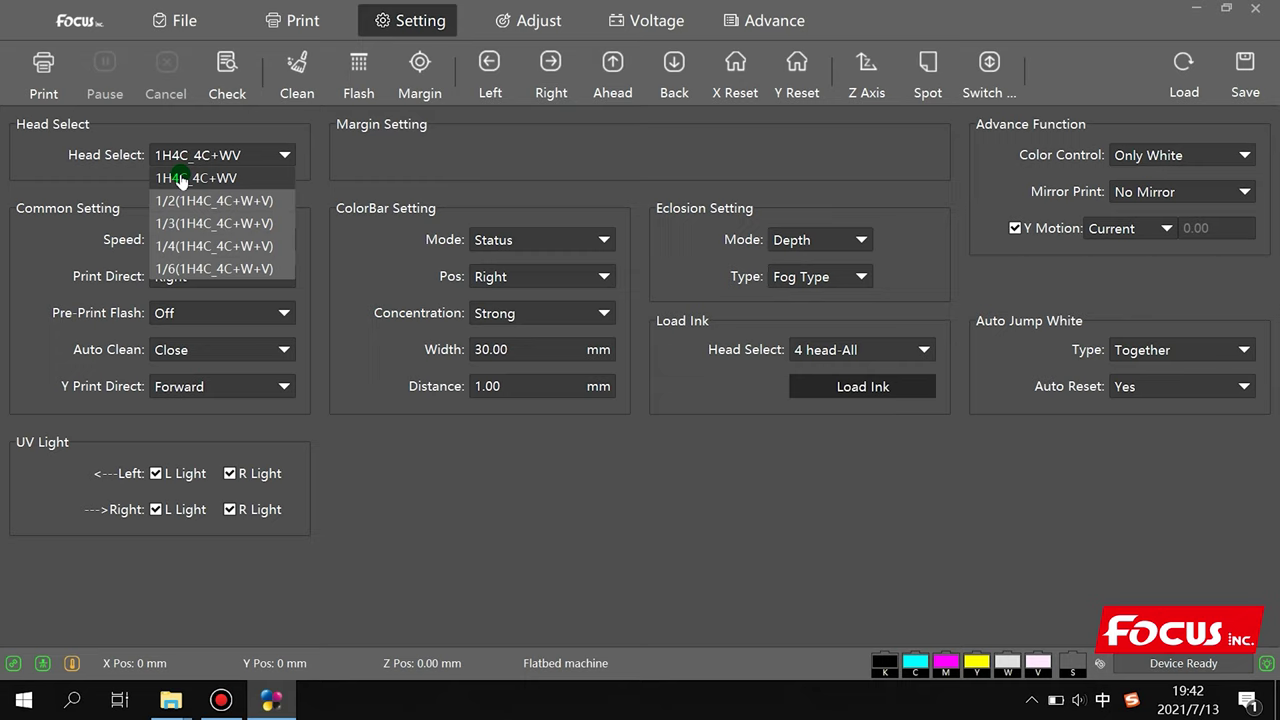
left_click(180, 178)
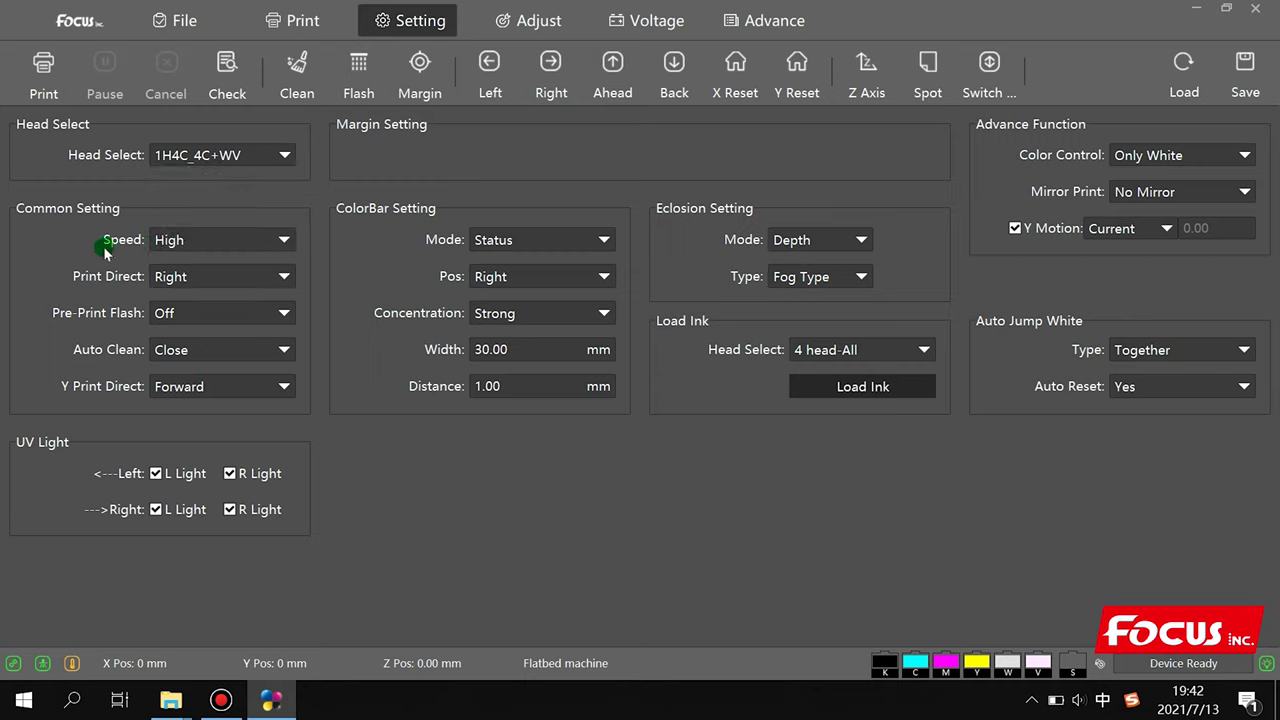
Keep print speed at High and show the Left, Right, Bidirect print direction options
left_click(195, 240)
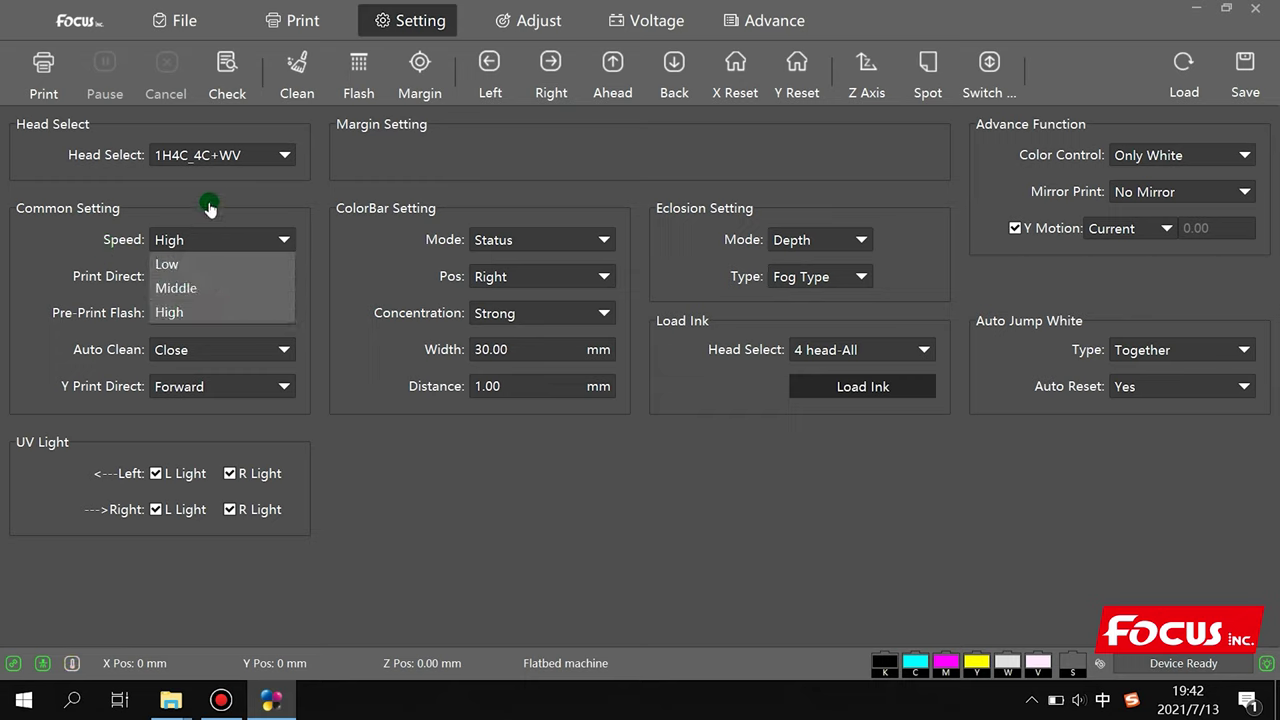
left_click(206, 240)
left_click(172, 285)
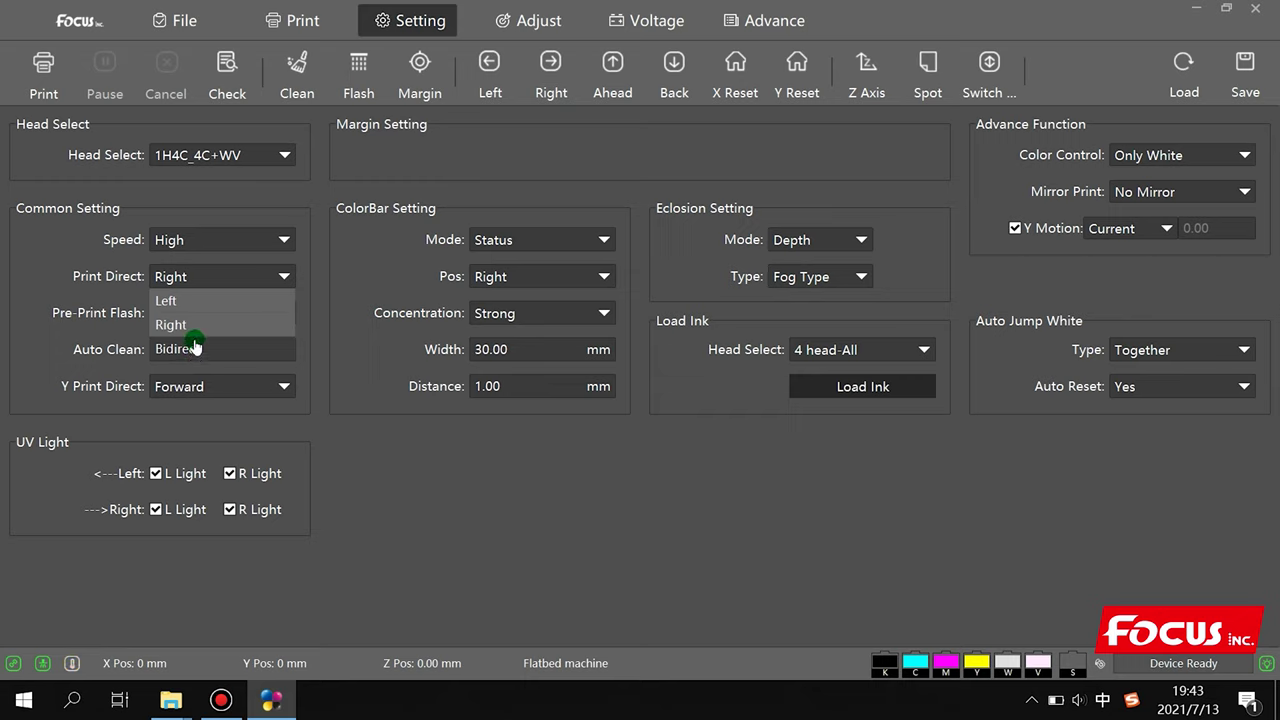
left_click(122, 335)
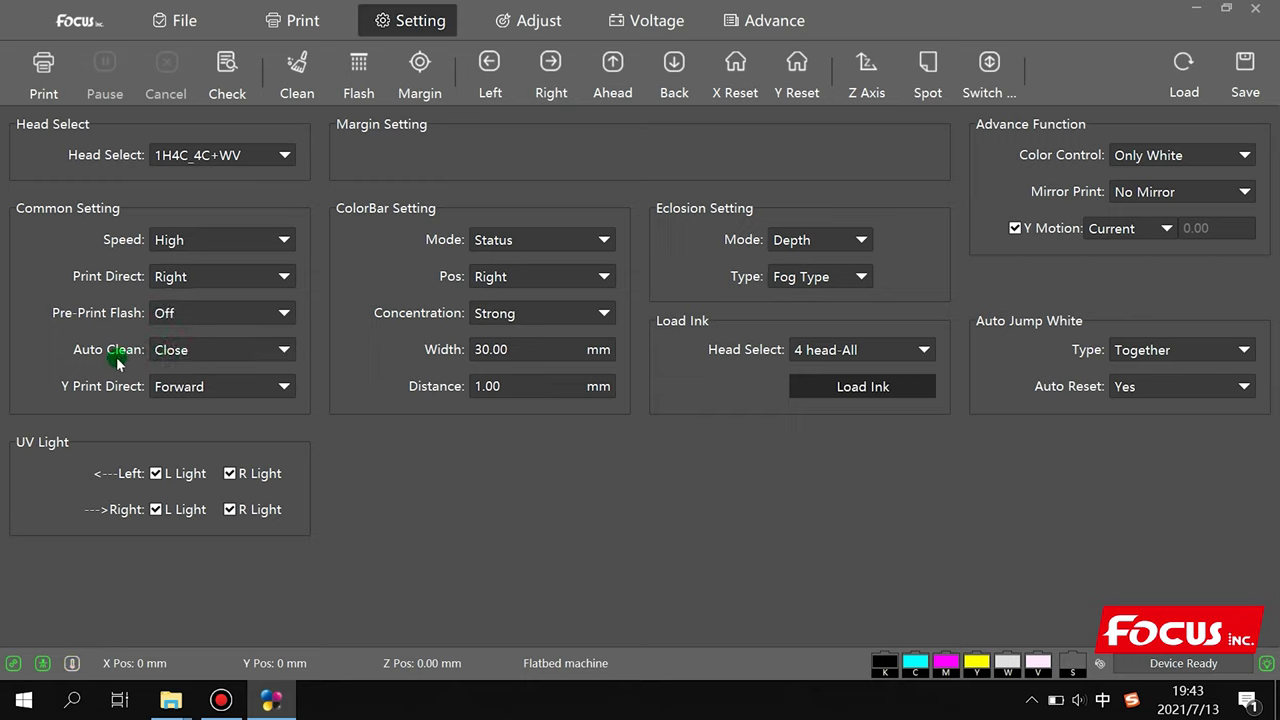
left_click(172, 352)
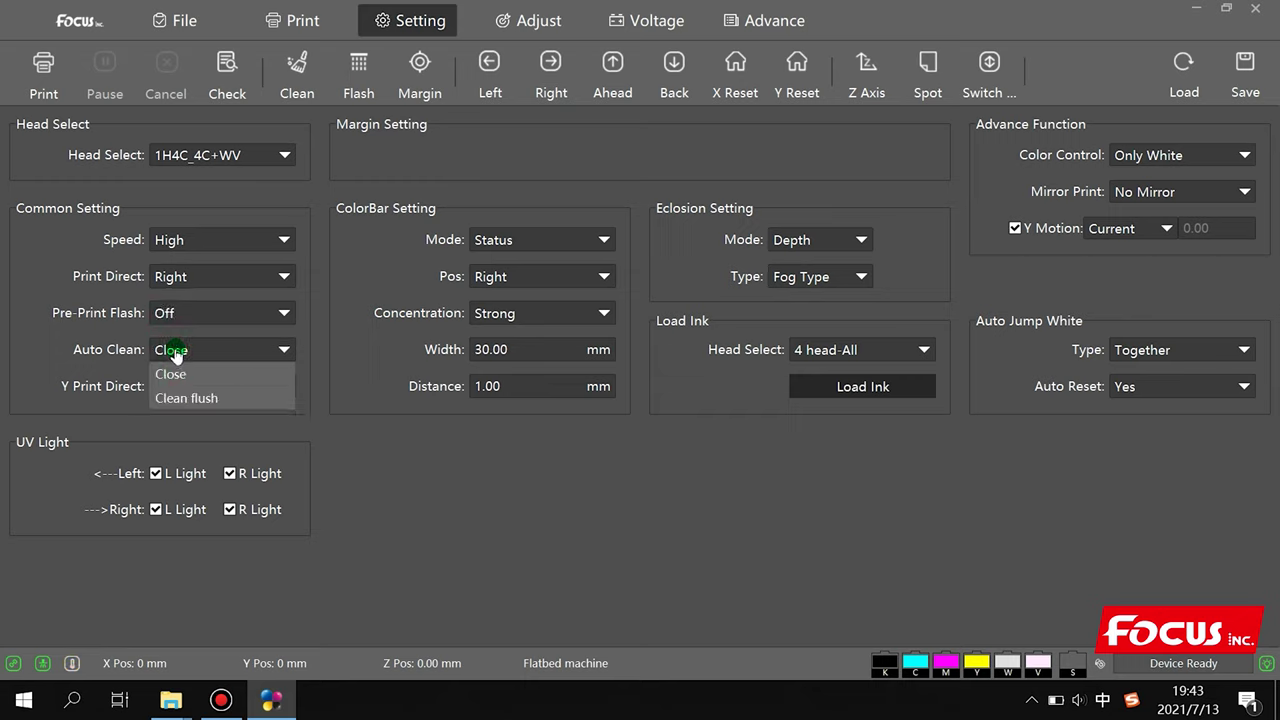
left_click(53, 344)
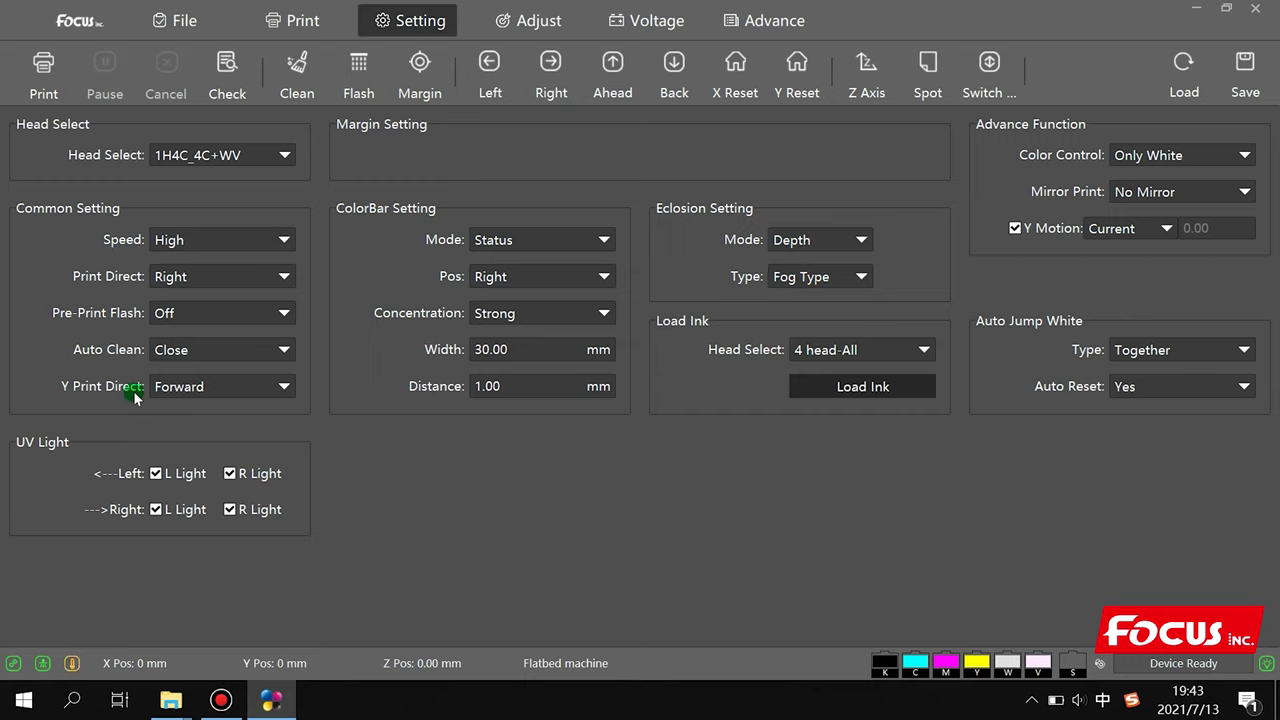
left_click(178, 390)
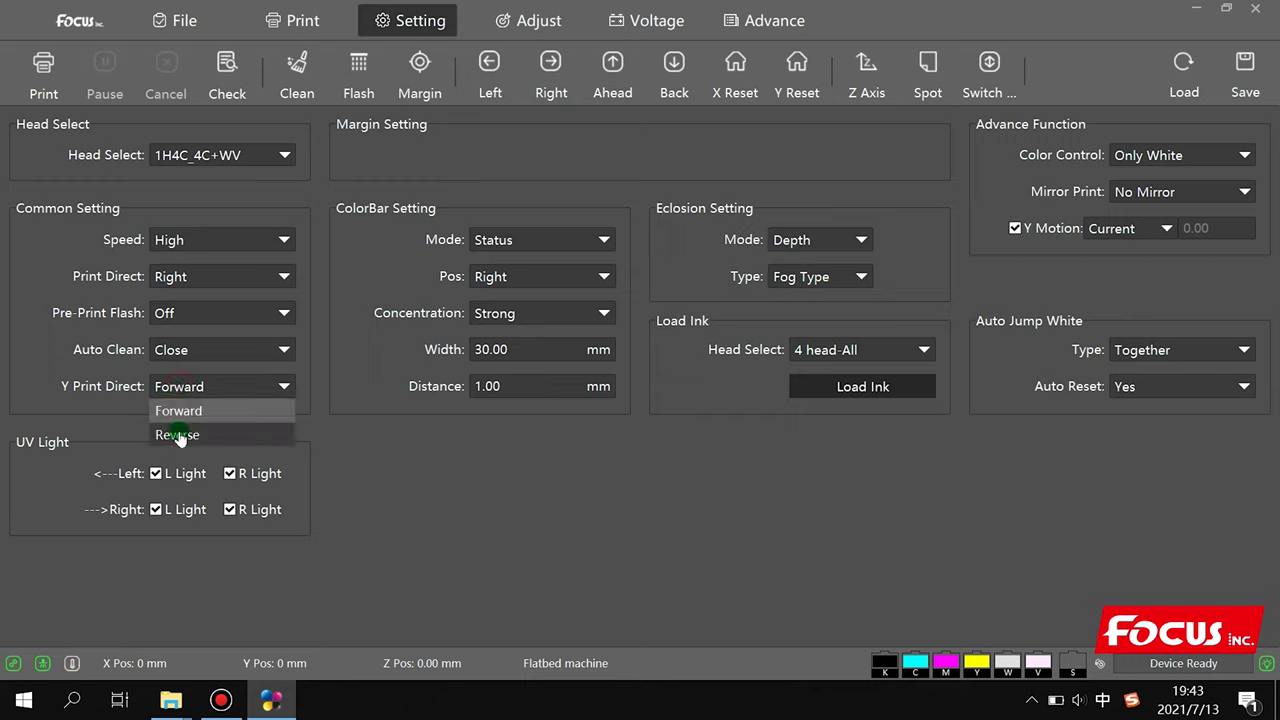
left_click(250, 408)
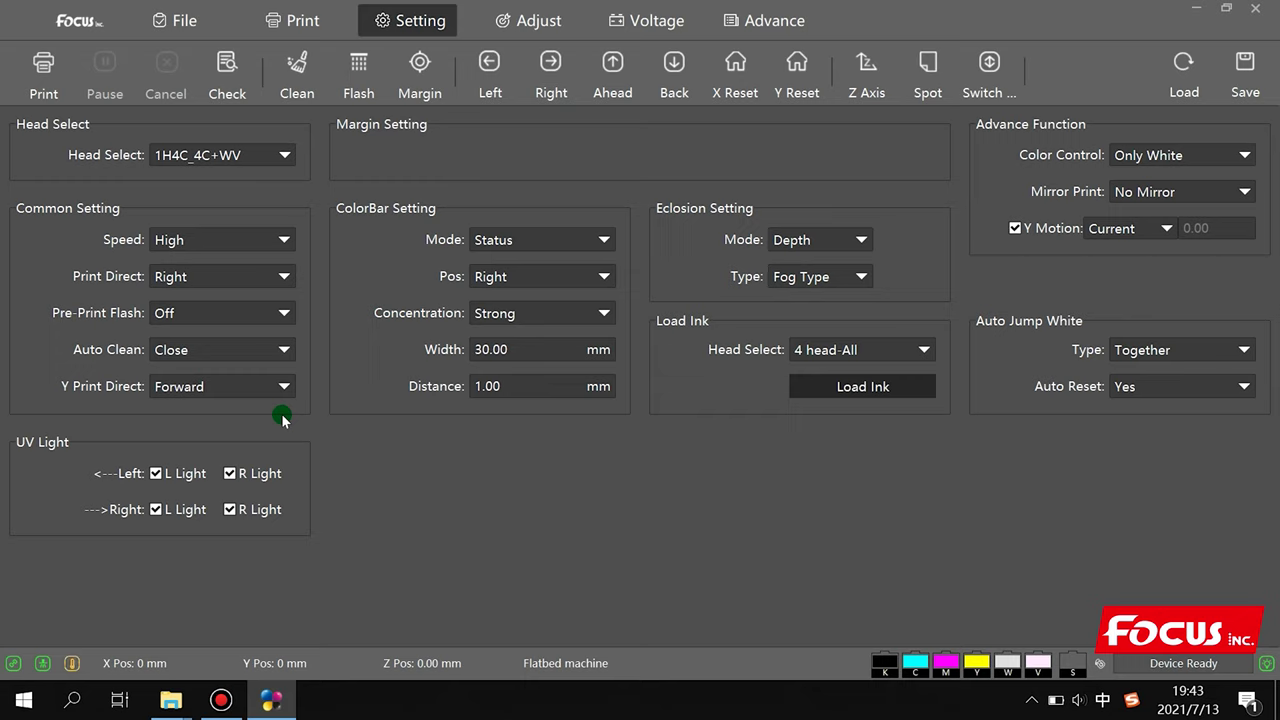
left_click(240, 389)
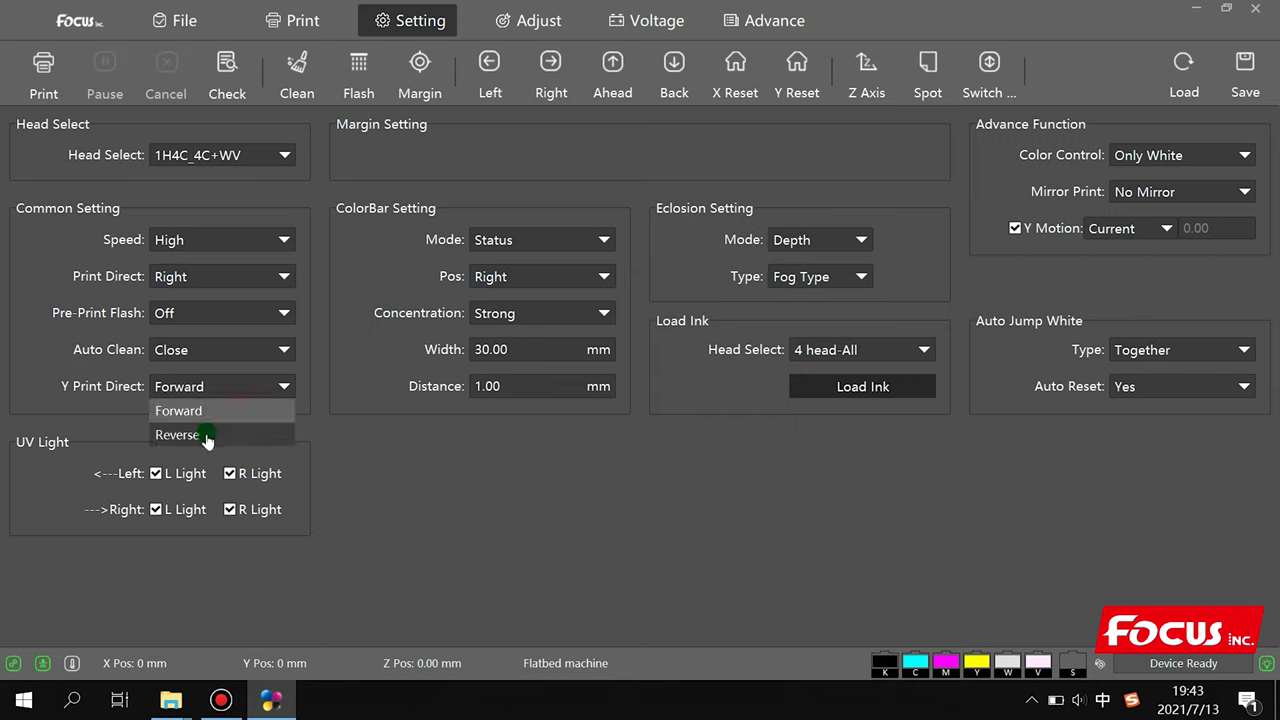
left_click(208, 410)
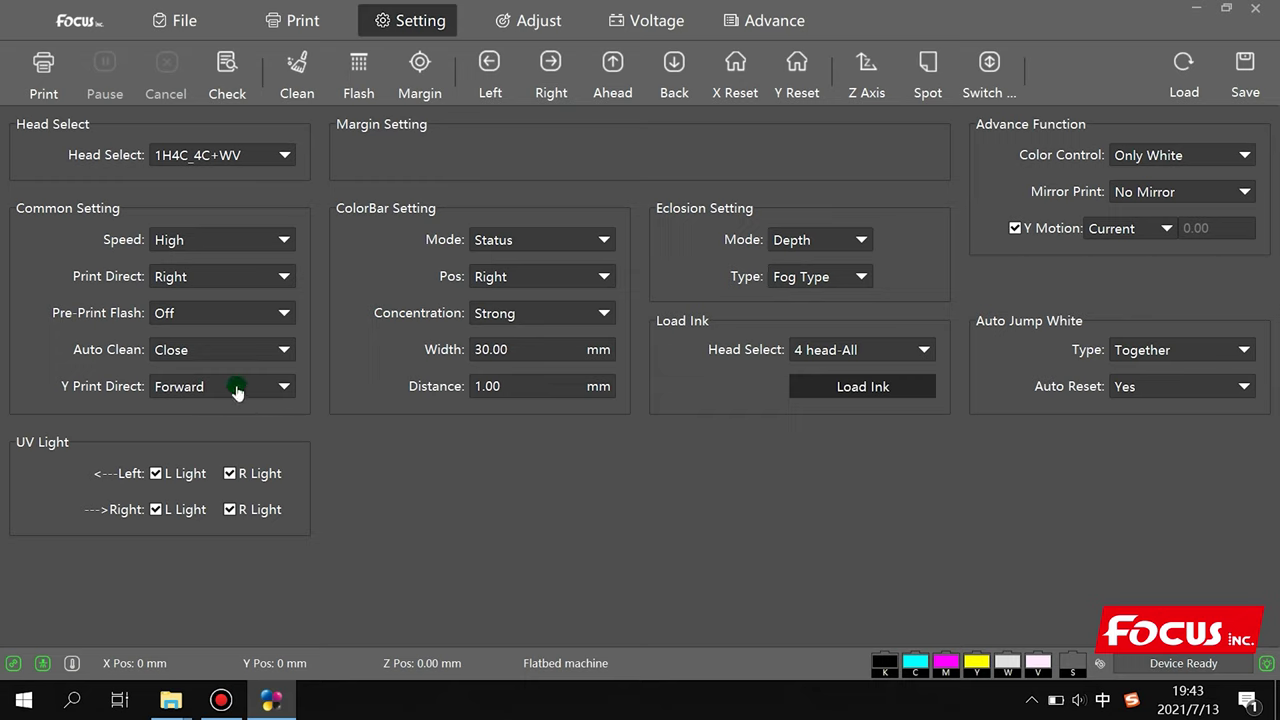
left_click(237, 391)
left_click(229, 389)
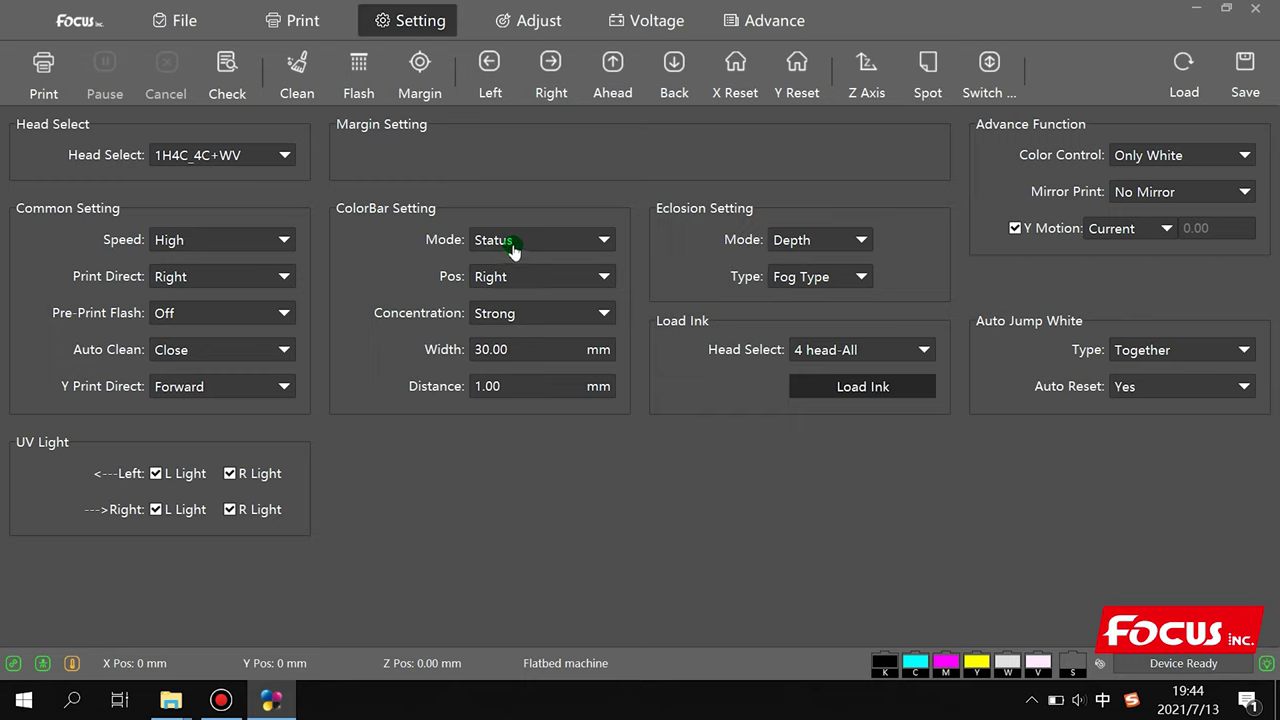
left_click(516, 242)
left_click(525, 212)
left_click(527, 240)
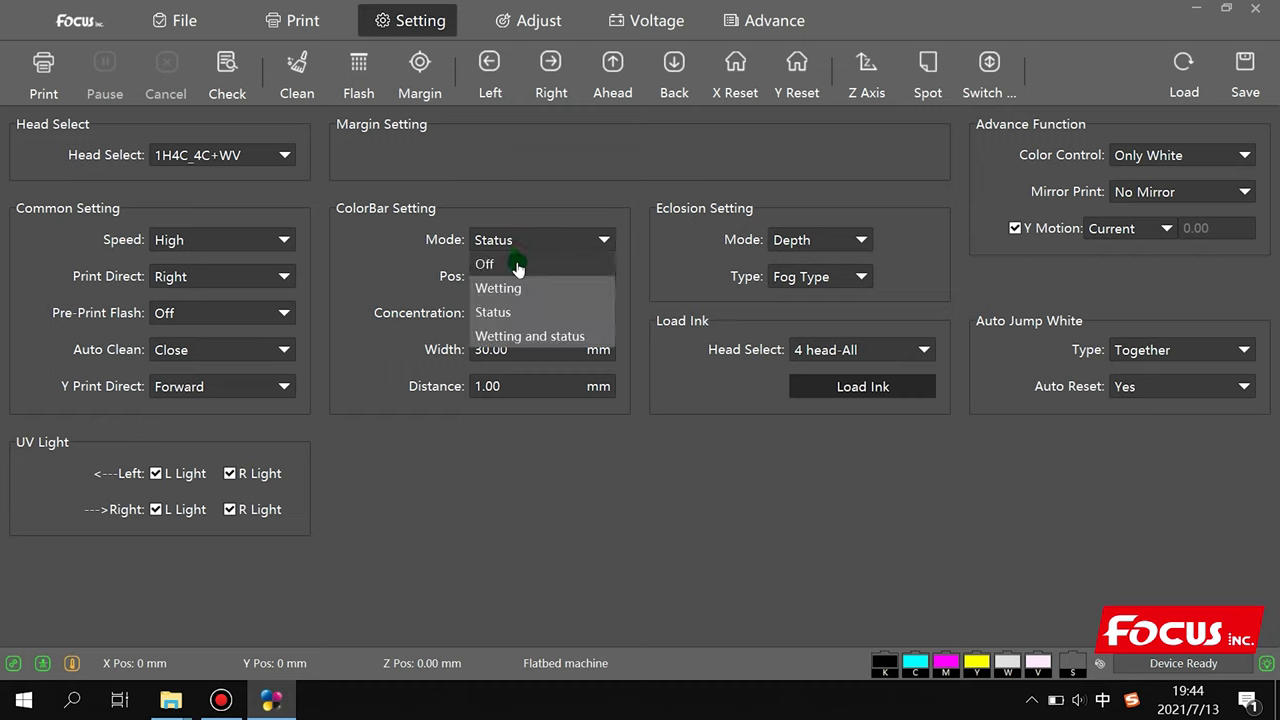
left_click(489, 211)
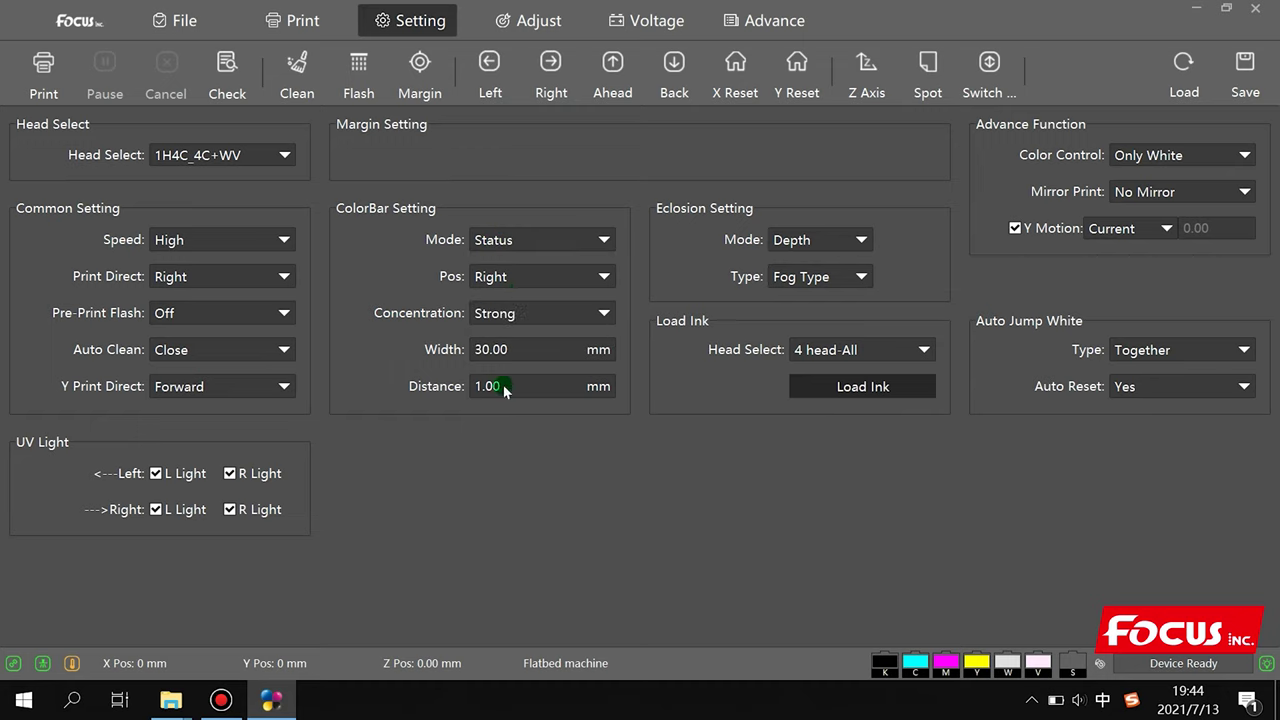
left_click(523, 353)
left_click_drag(523, 353, 448, 348)
left_click_drag(517, 389, 446, 398)
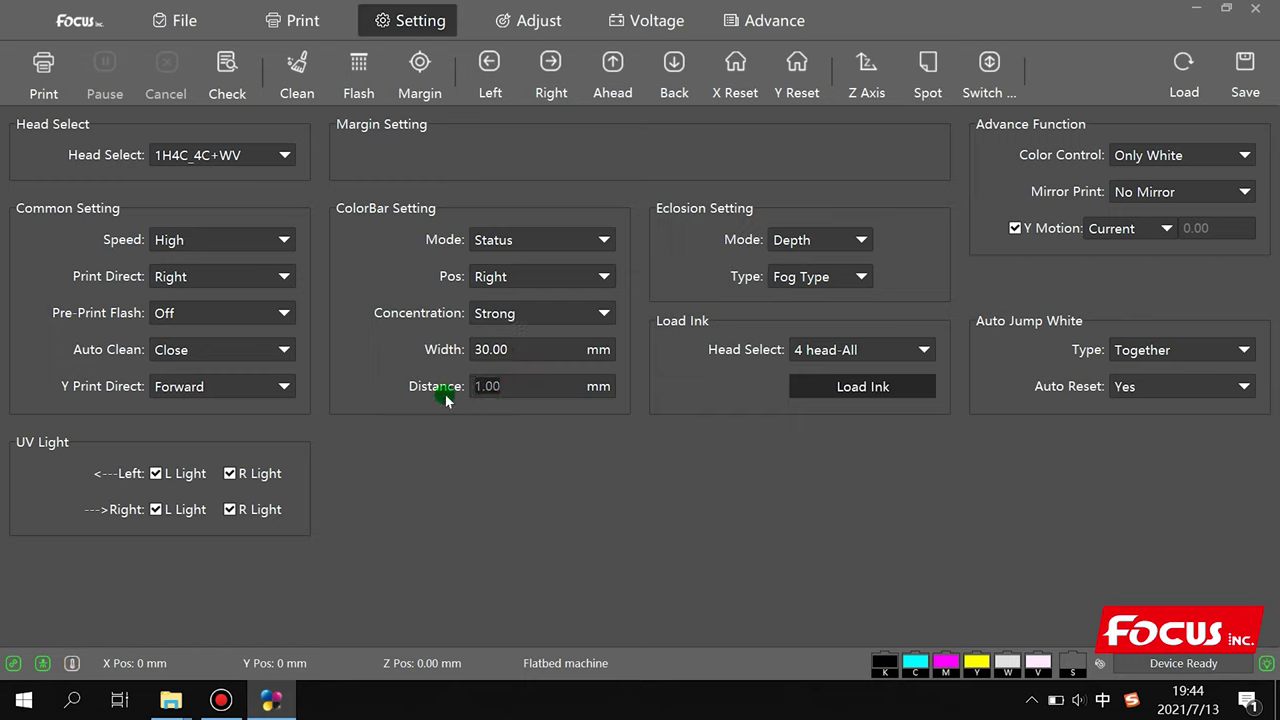
left_click(529, 243)
left_click(522, 263)
left_click(529, 245)
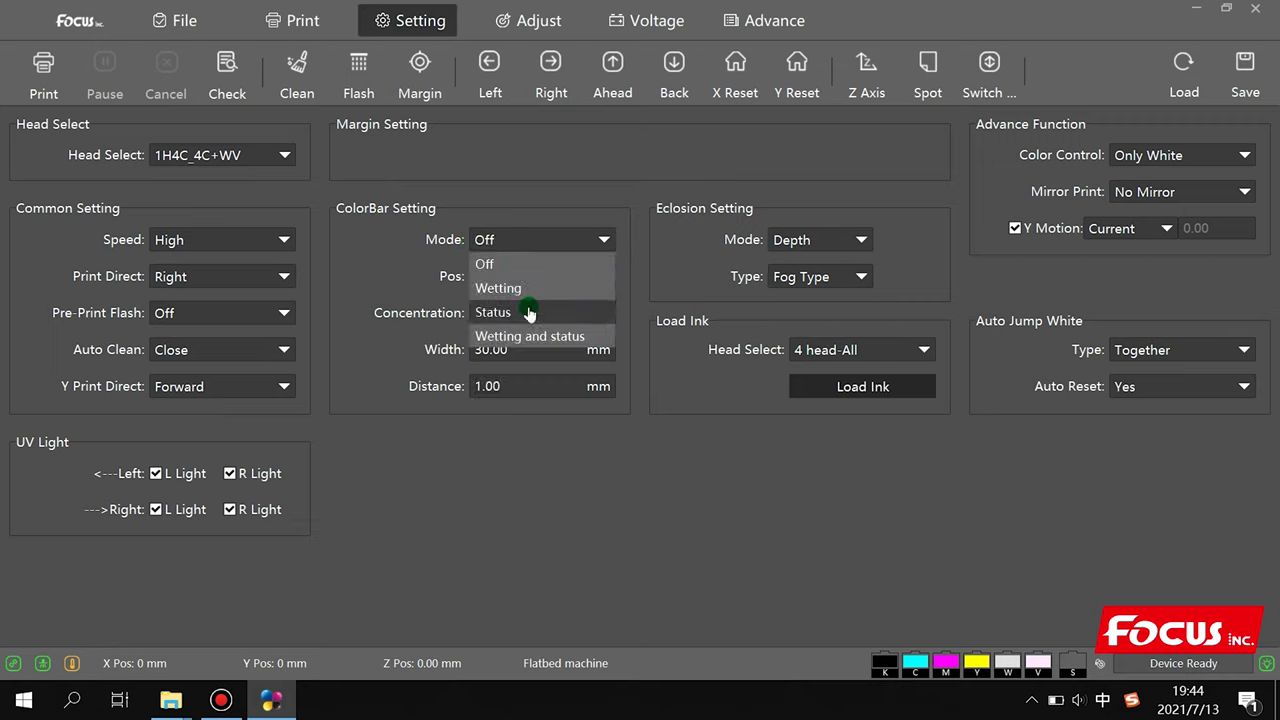
left_click(529, 314)
left_click(533, 243)
left_click(517, 310)
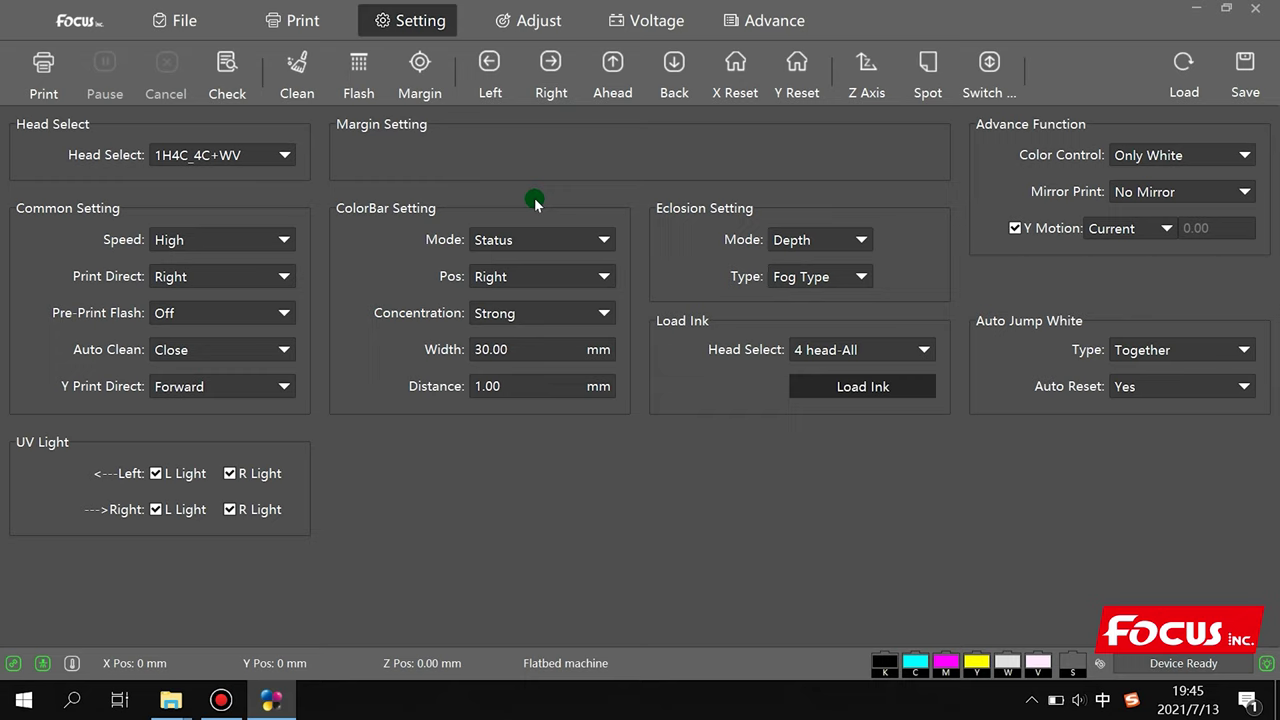
left_click(517, 241)
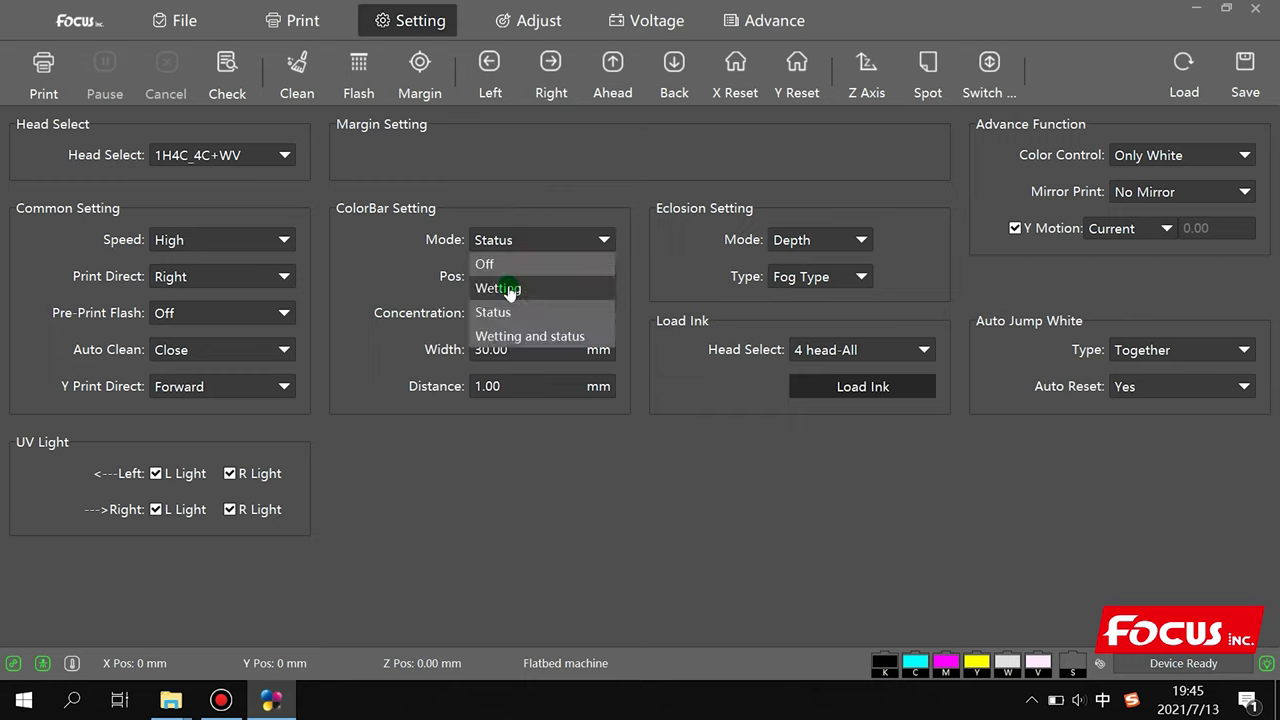
left_click(533, 179)
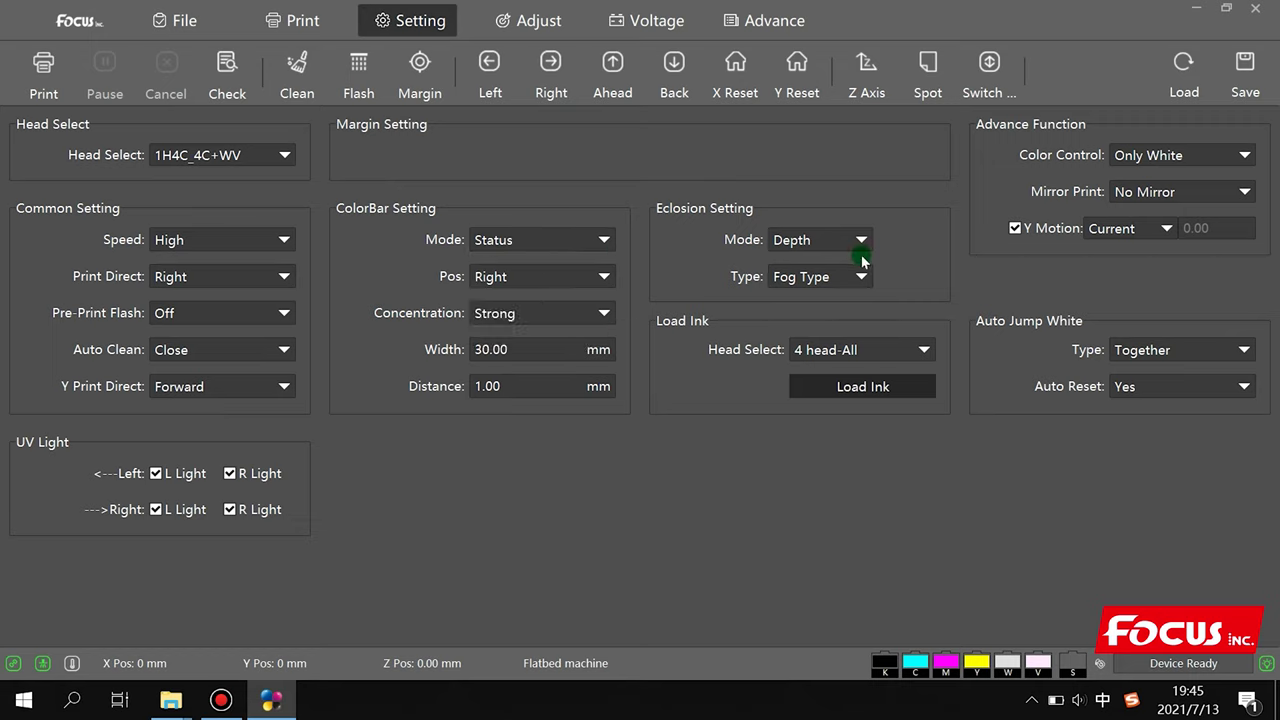
Keep Eclosion Mode at Depth and choose Strong A as the Eclosion Type
left_click(826, 244)
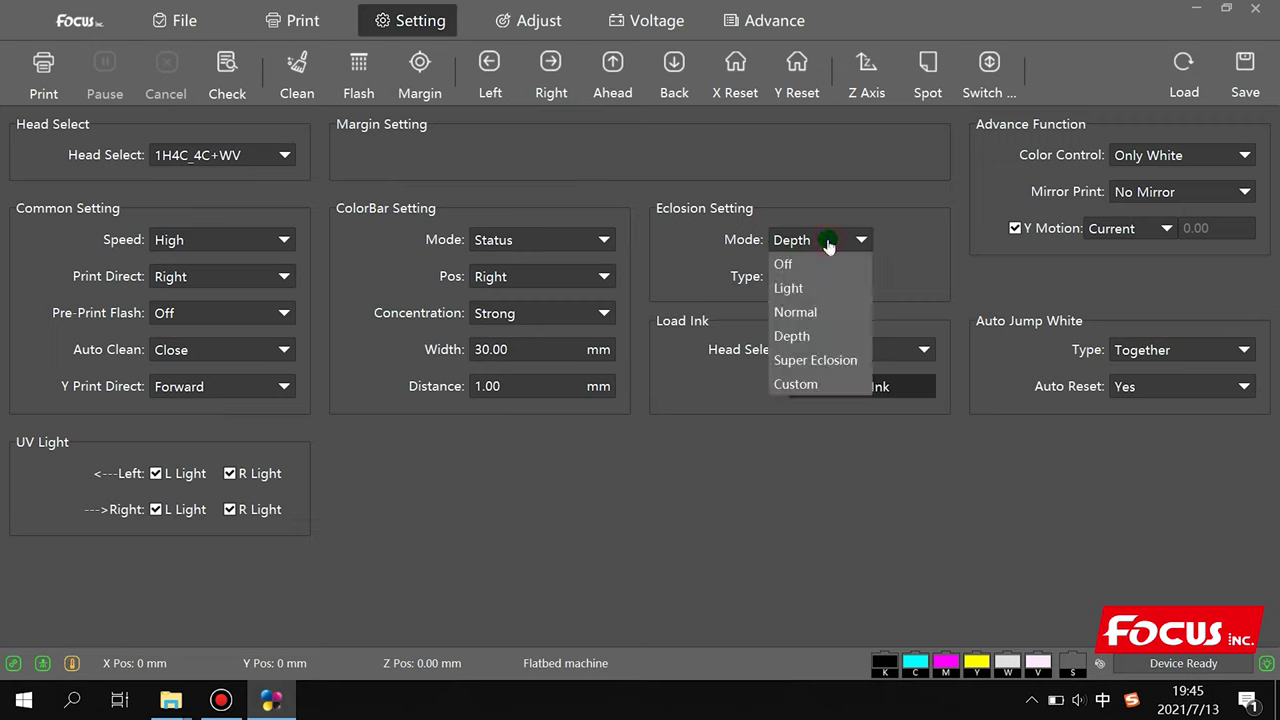
left_click(840, 171)
left_click(829, 244)
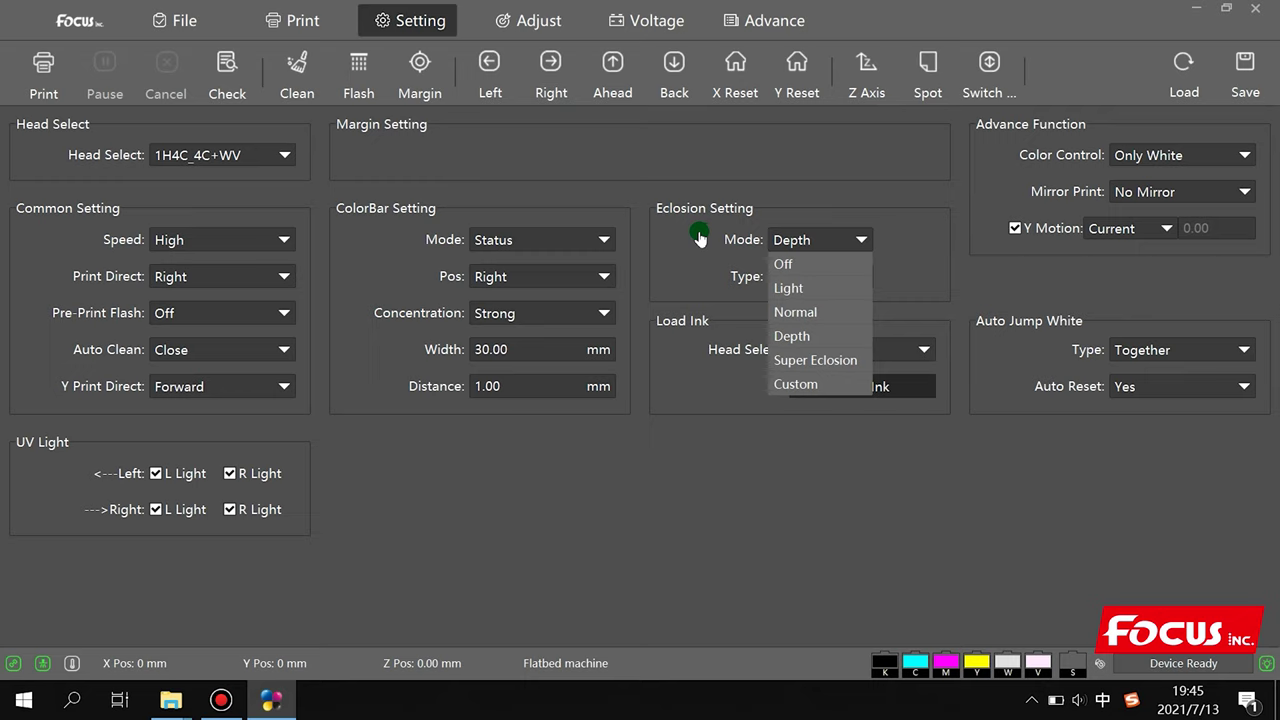
left_click(699, 237)
left_click(858, 277)
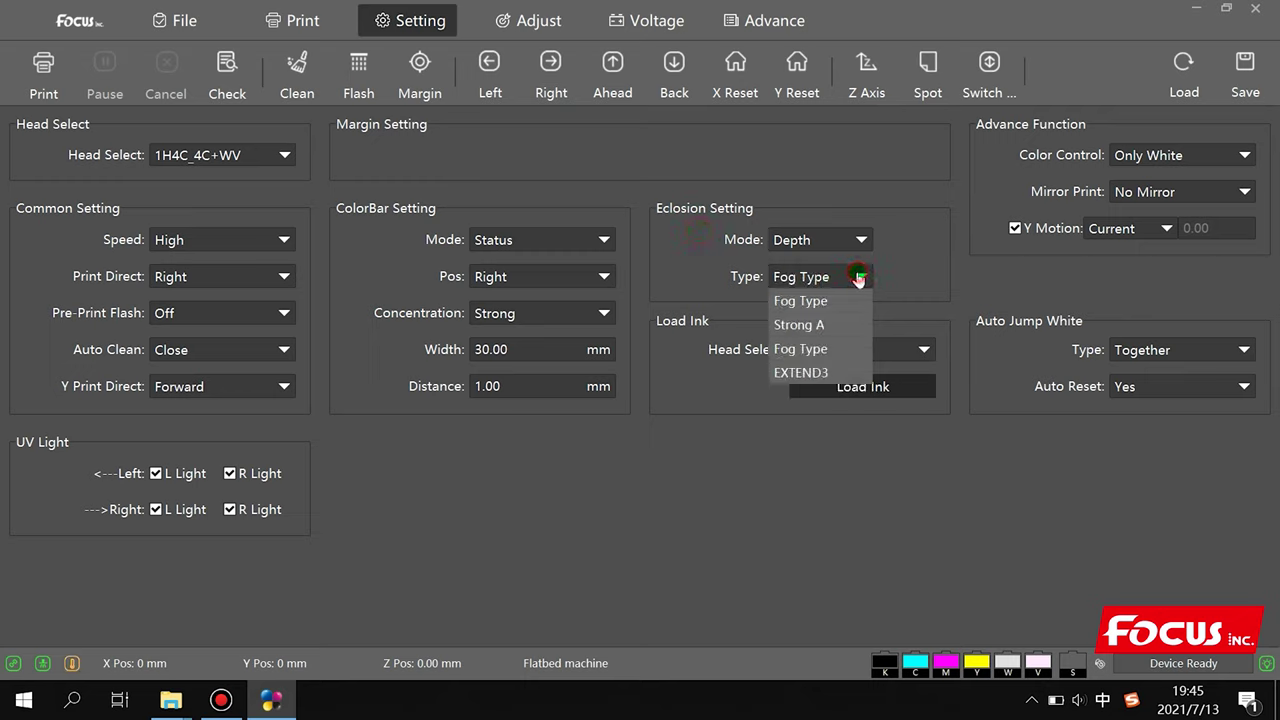
left_click(797, 327)
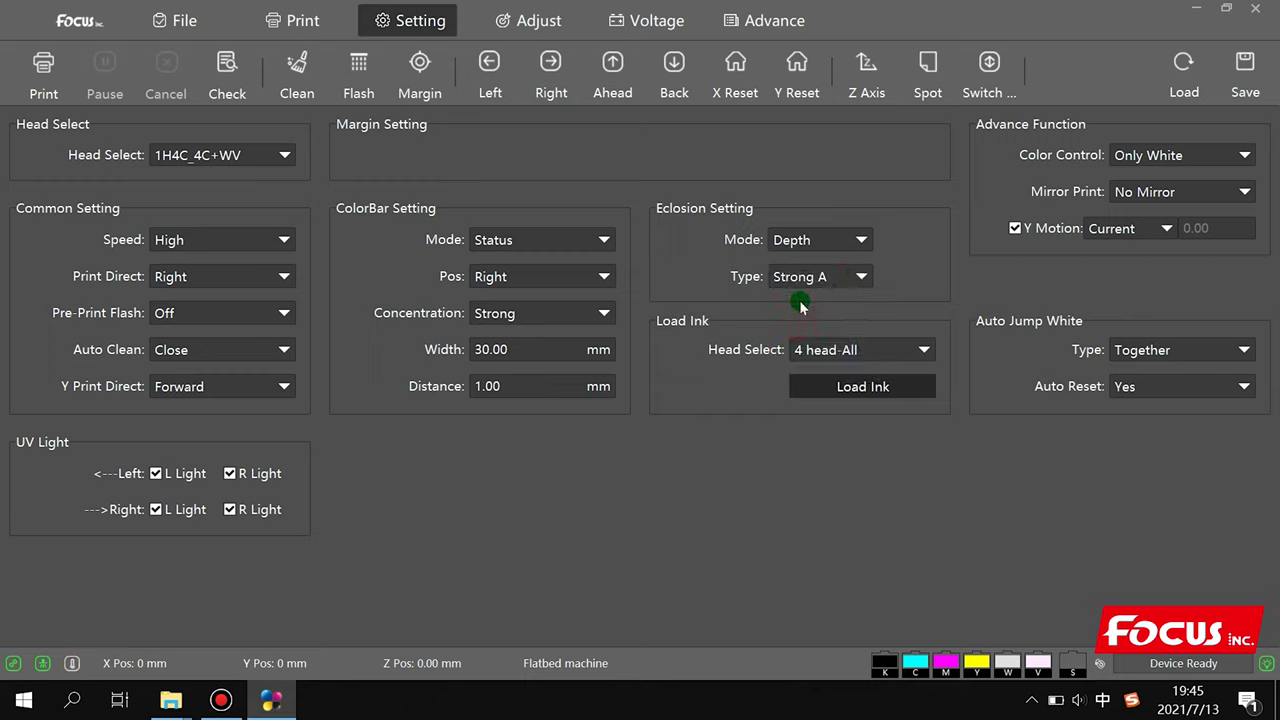
left_click(821, 246)
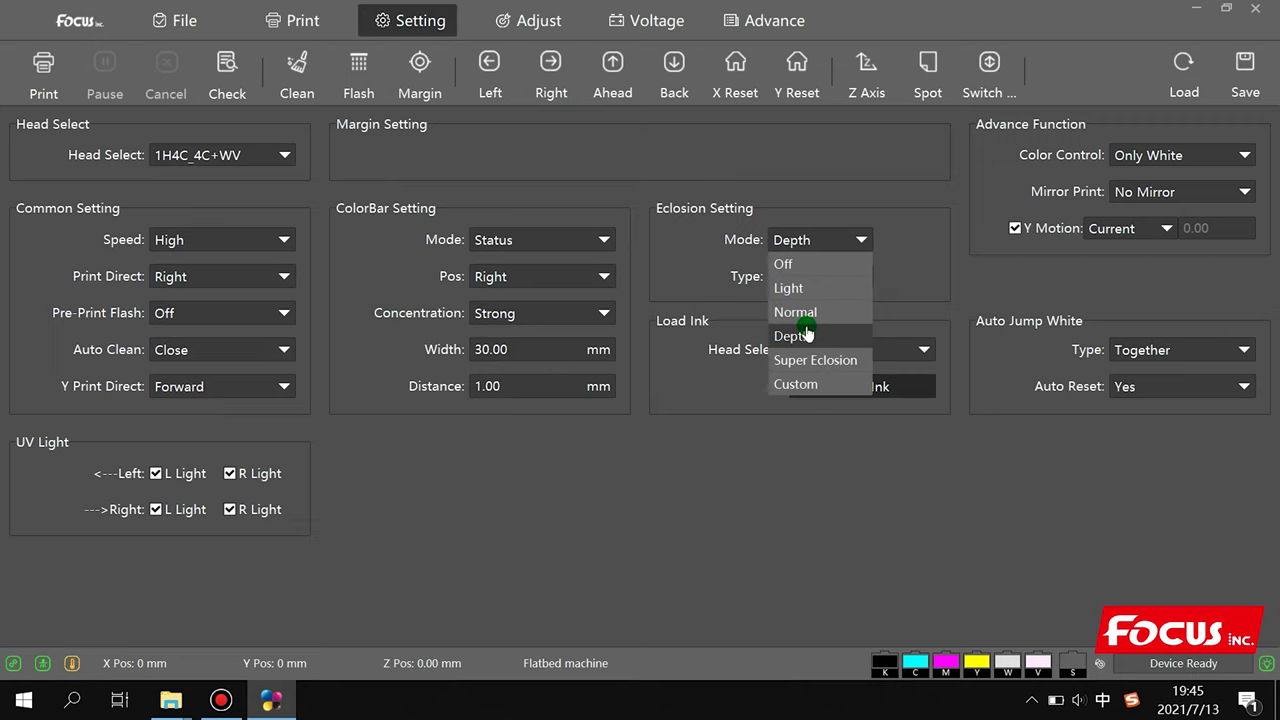
left_click(806, 335)
left_click(812, 278)
left_click(817, 326)
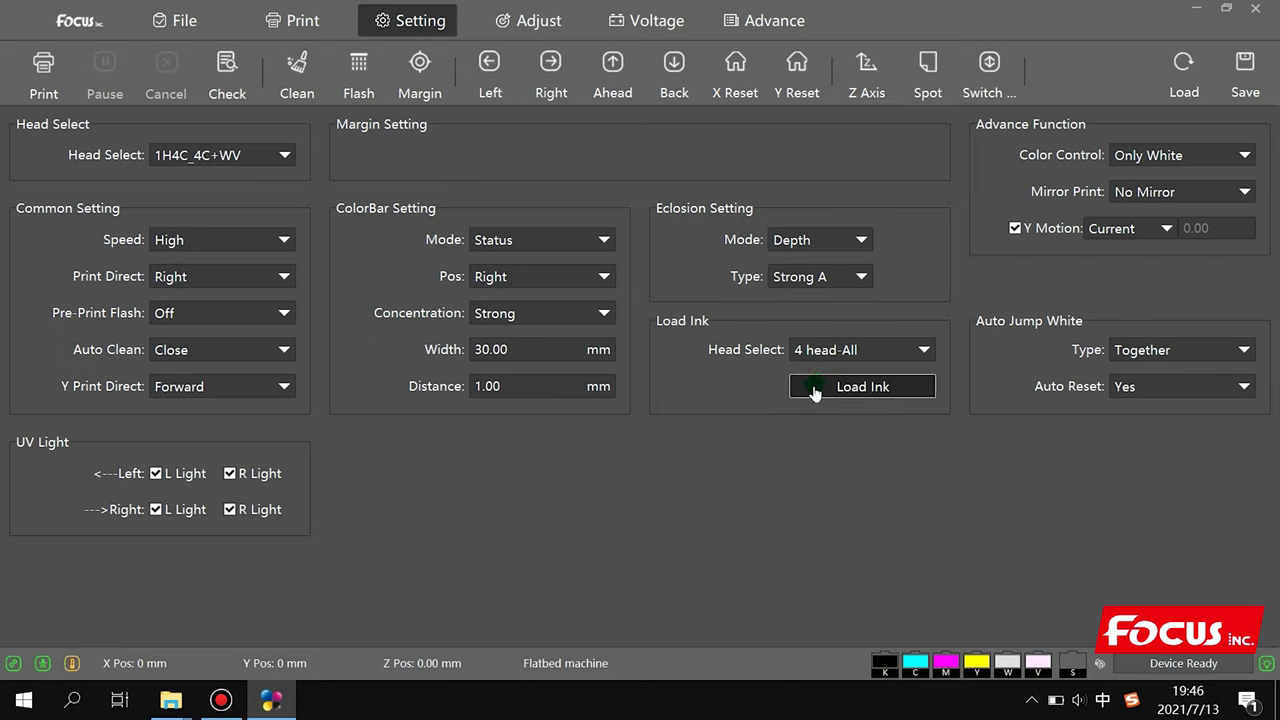
left_click(1170, 157)
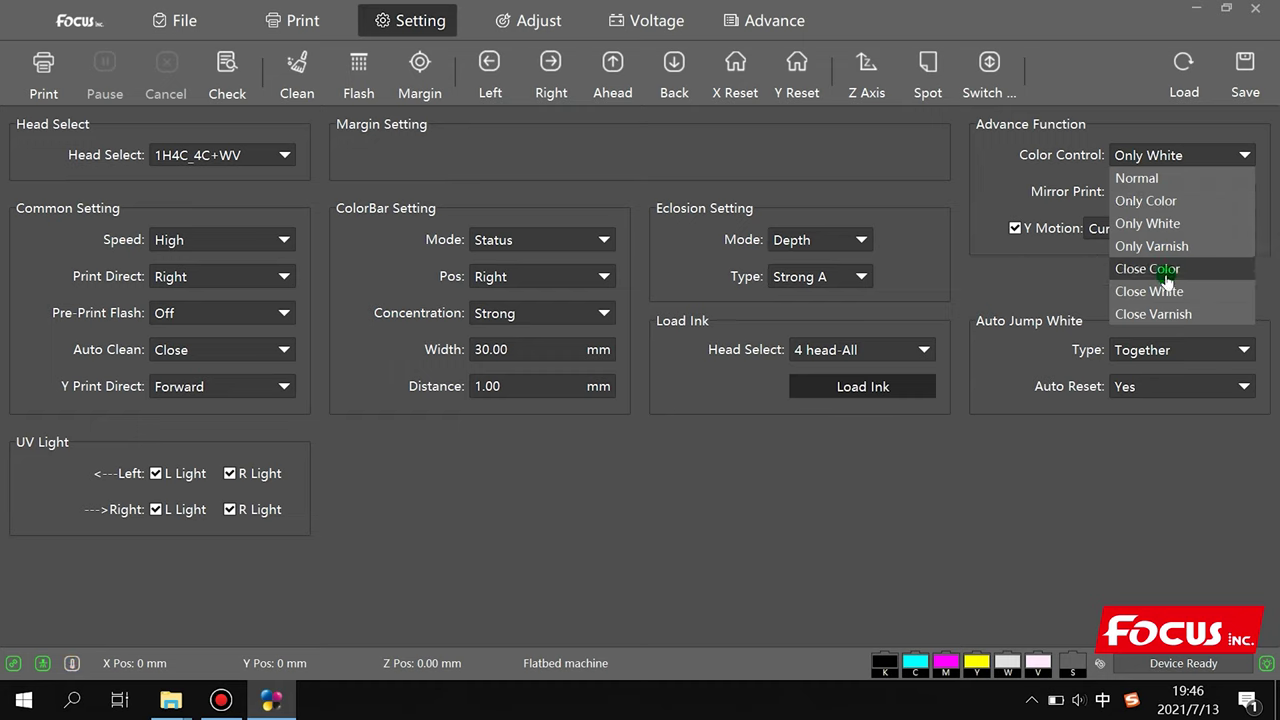
left_click(1155, 178)
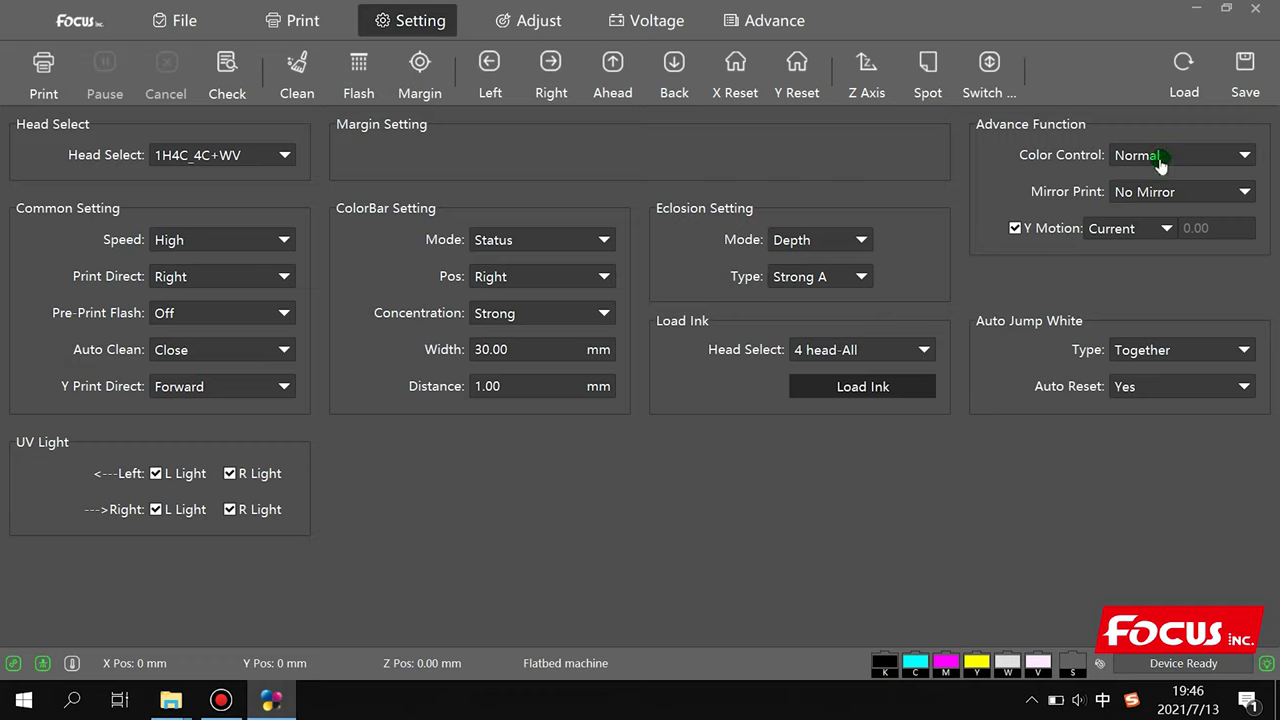
left_click(1157, 160)
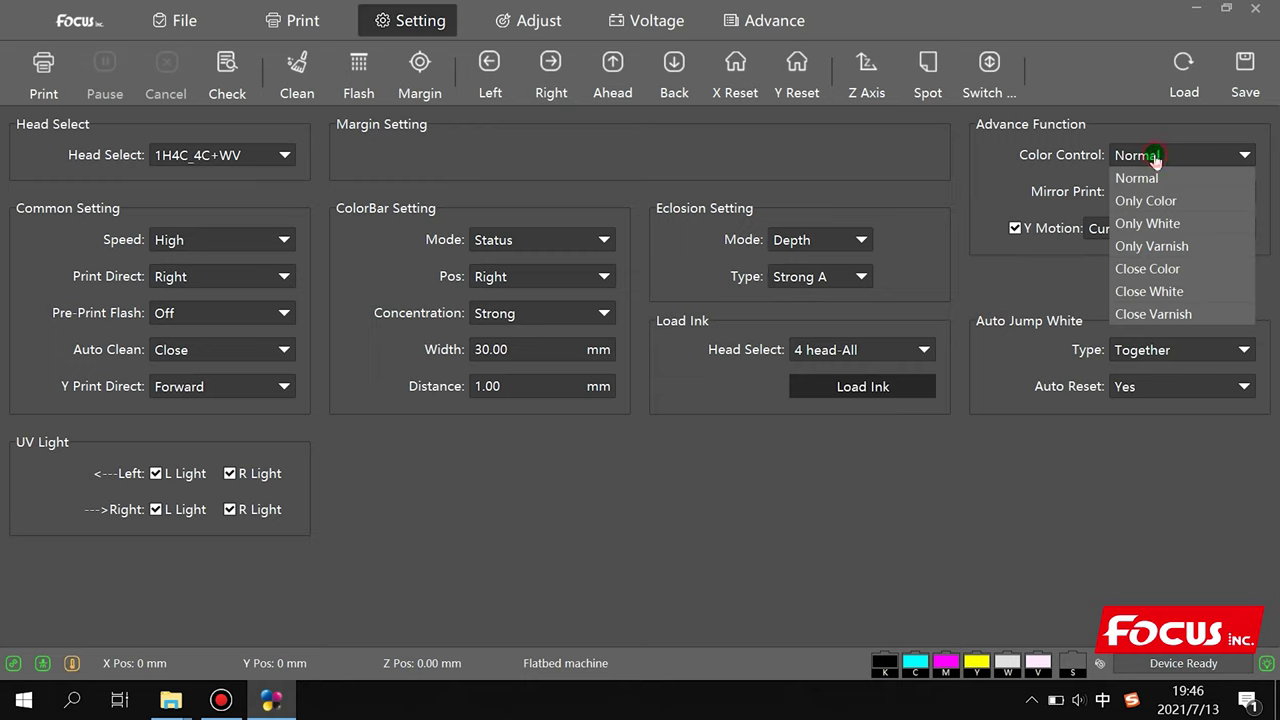
left_click(1160, 197)
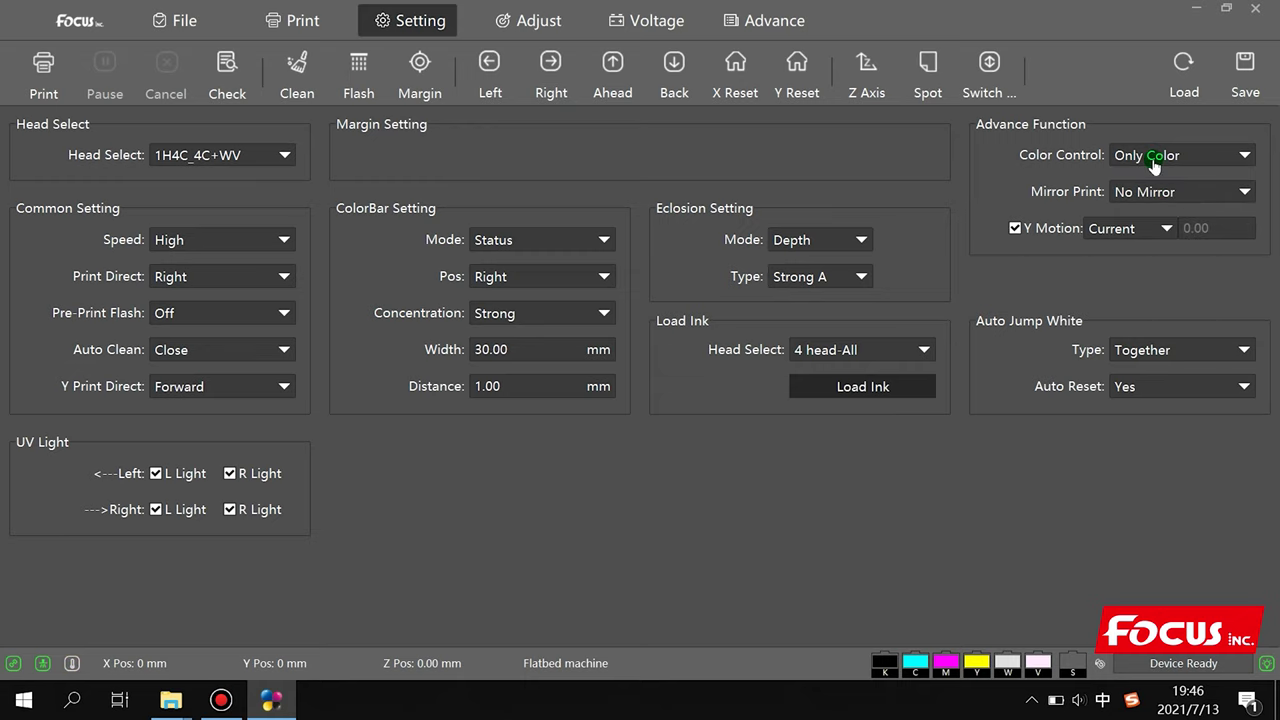
left_click(1155, 160)
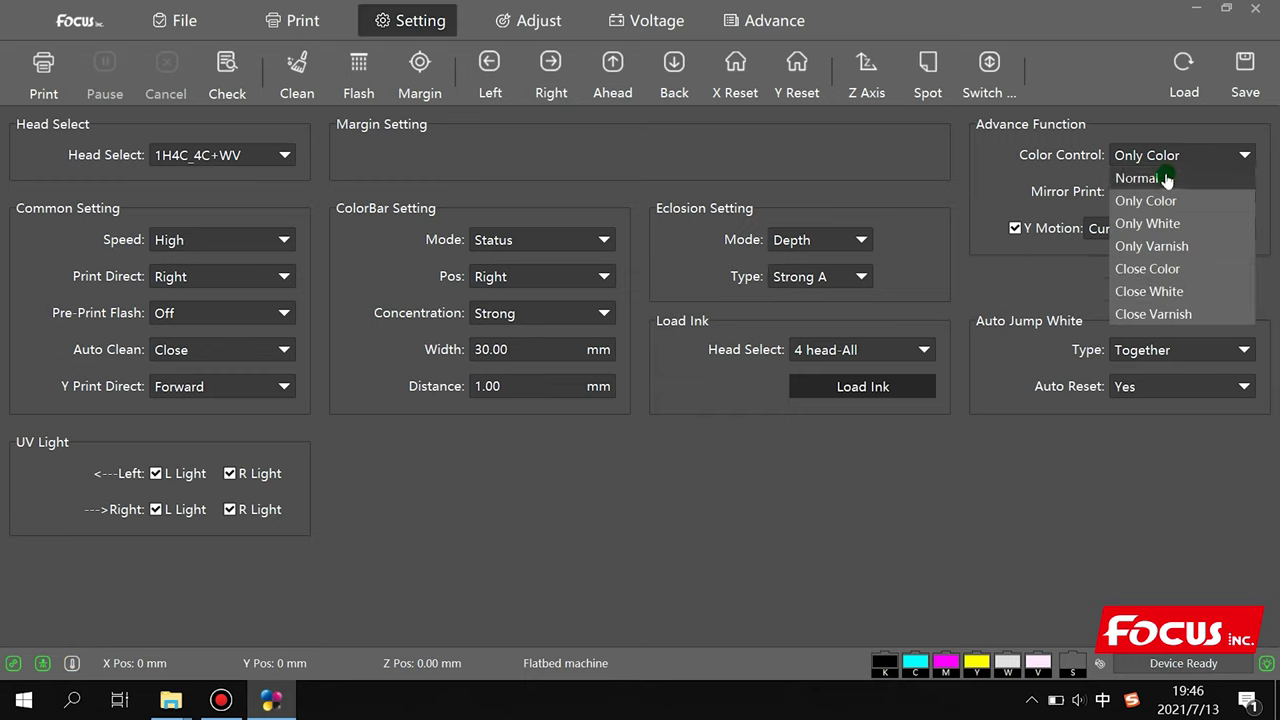
left_click(1165, 122)
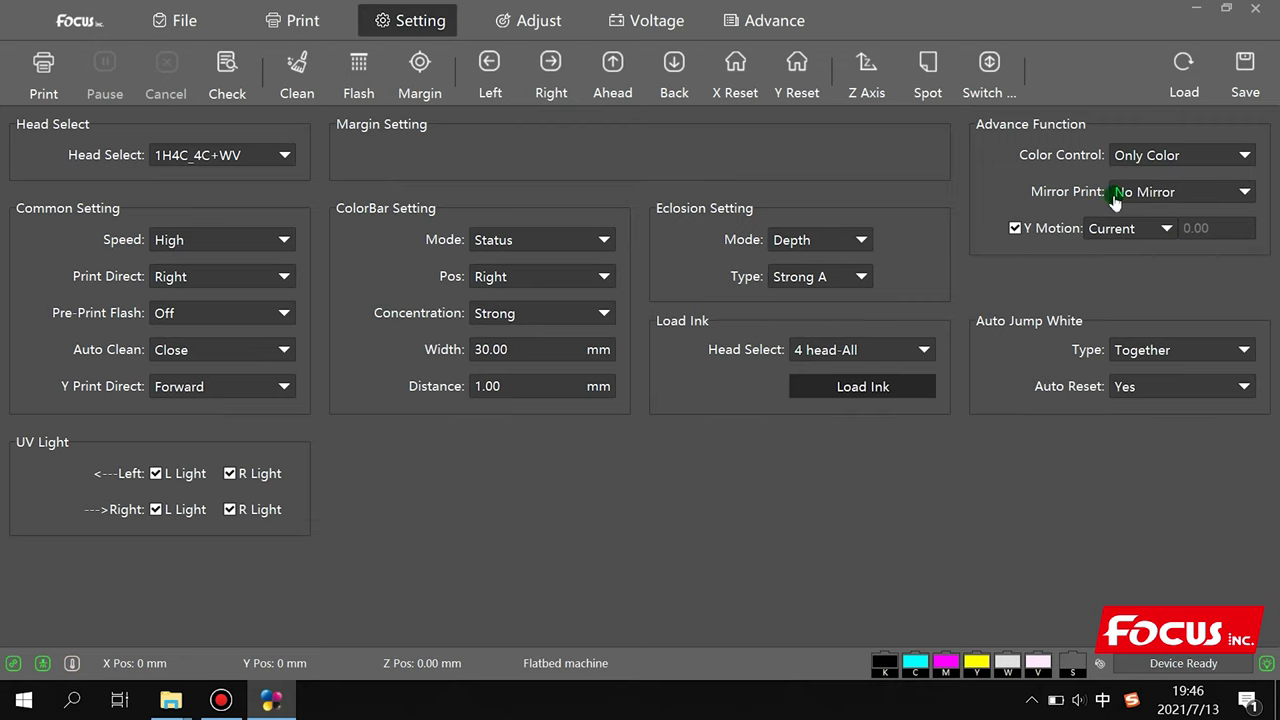
left_click(1148, 193)
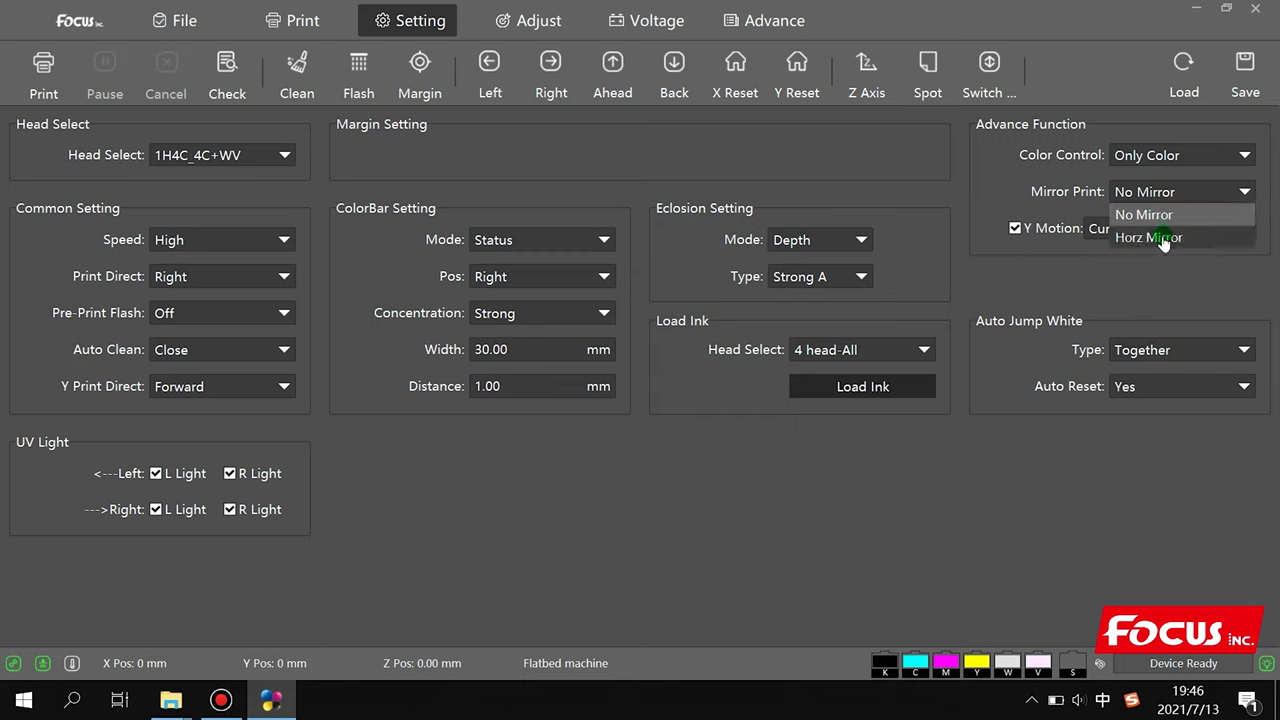
left_click(1137, 292)
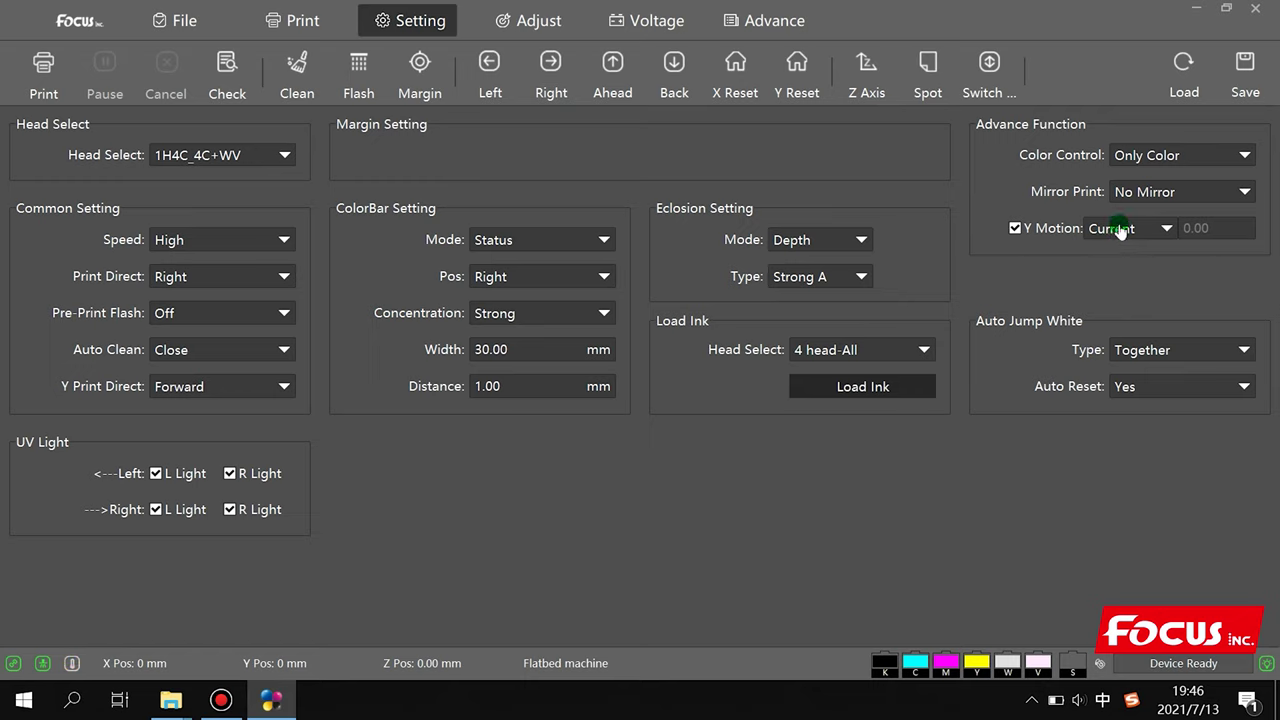
left_click(1117, 231)
left_click(1100, 296)
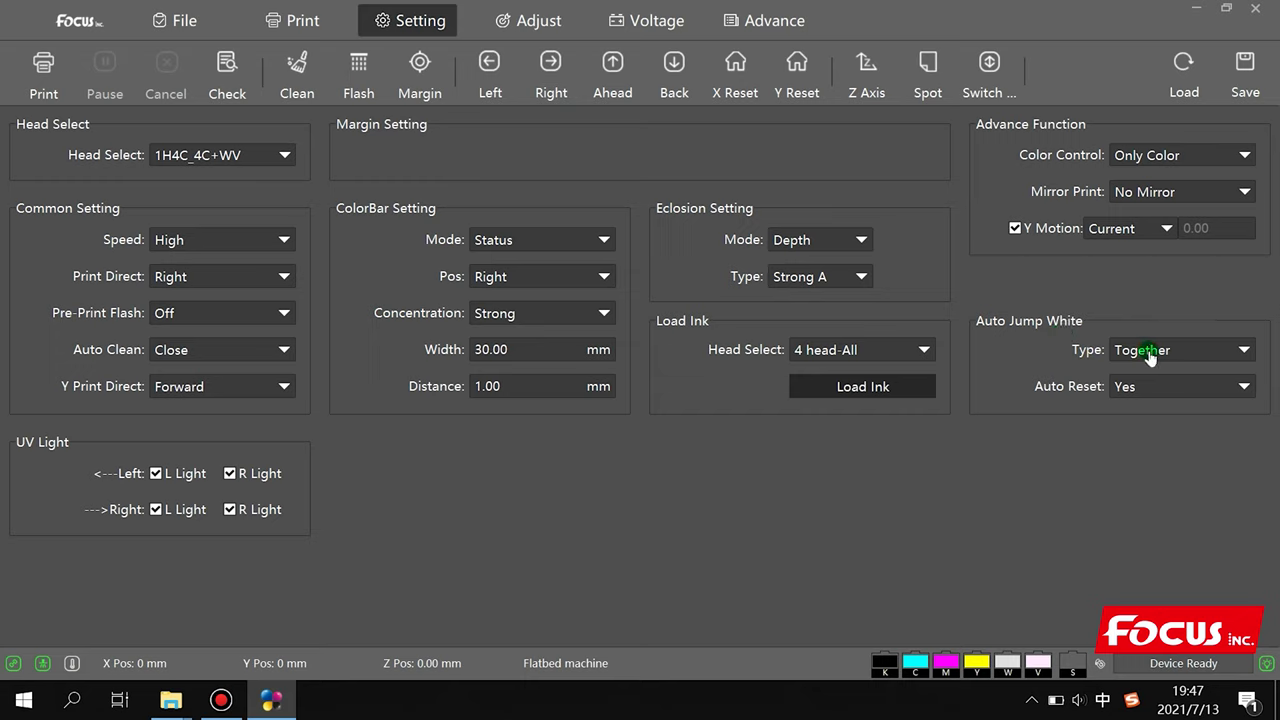
left_click(1149, 388)
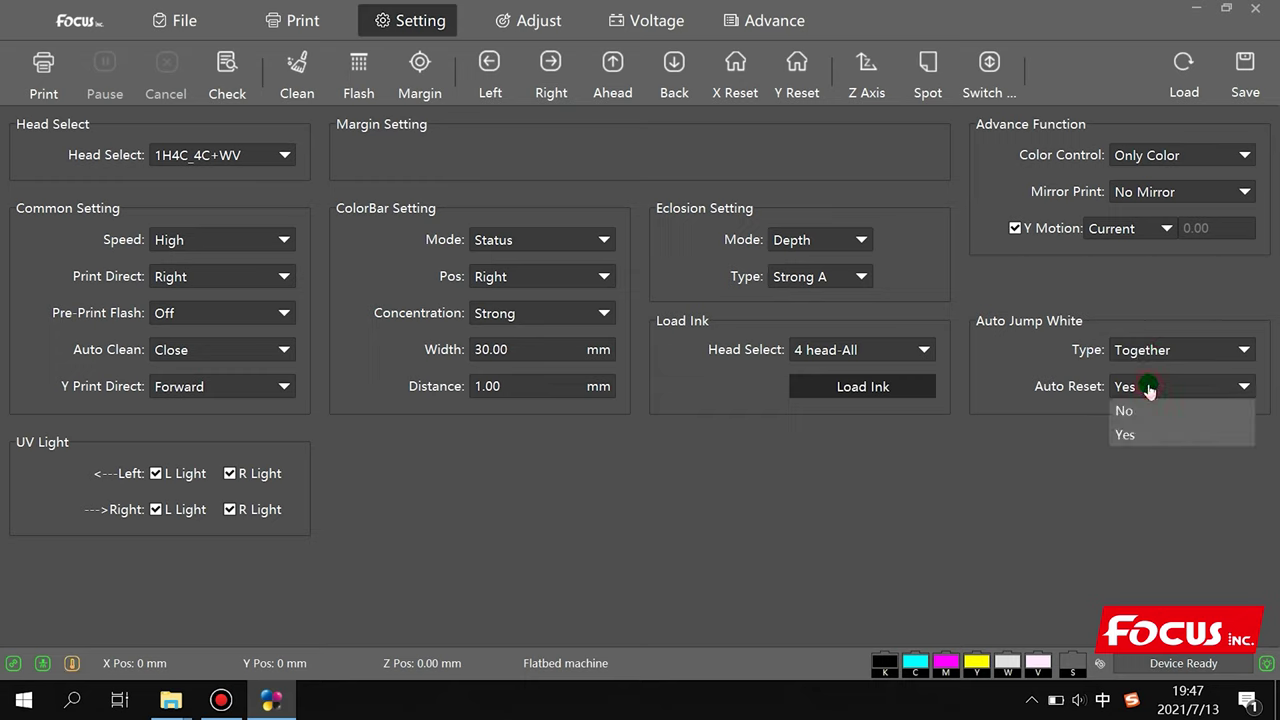
left_click(1124, 436)
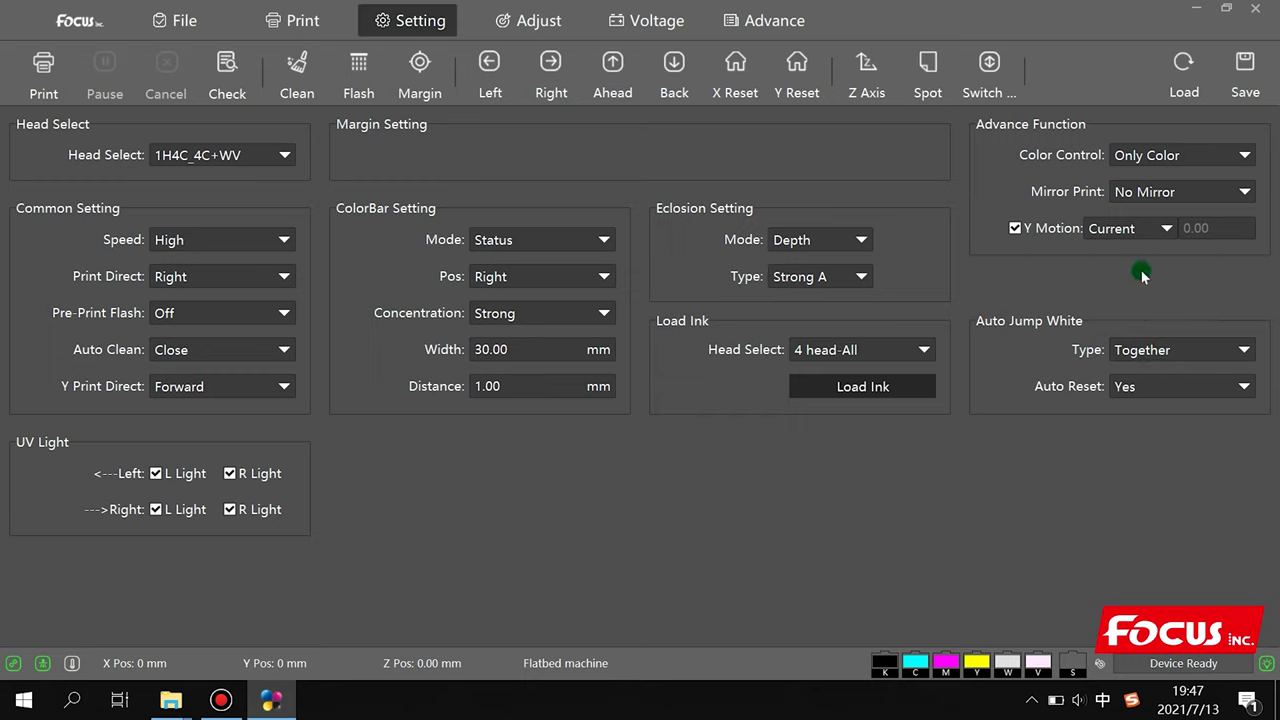
On the Adjust tab, start a nozzle check print and cancel the Print Confirm prompt
left_click(545, 21)
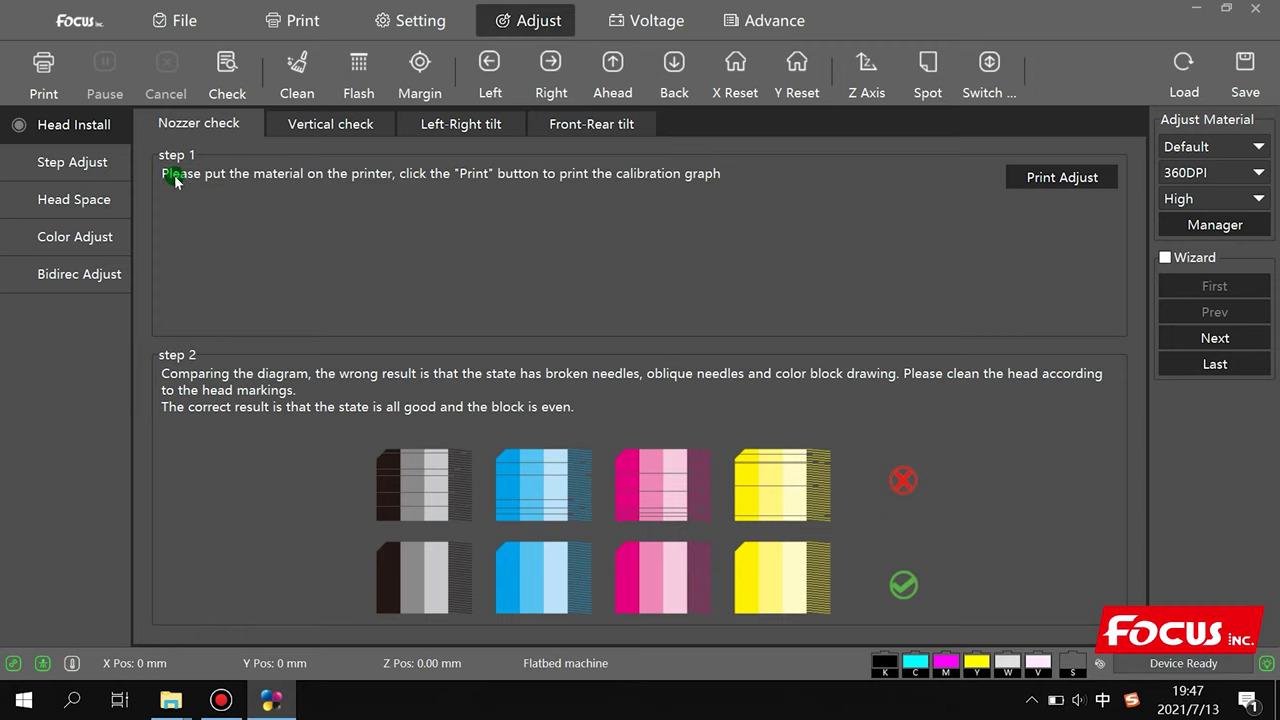
left_click(74, 162)
left_click(76, 140)
left_click(234, 72)
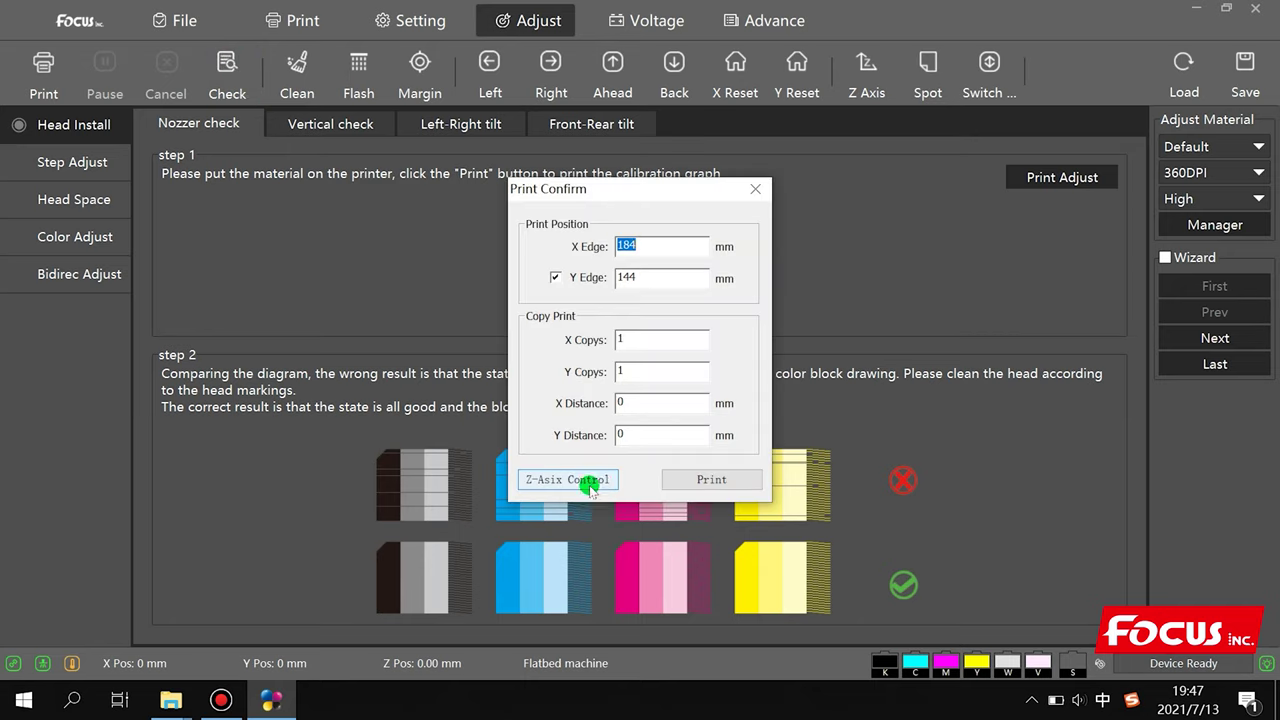
left_click(754, 189)
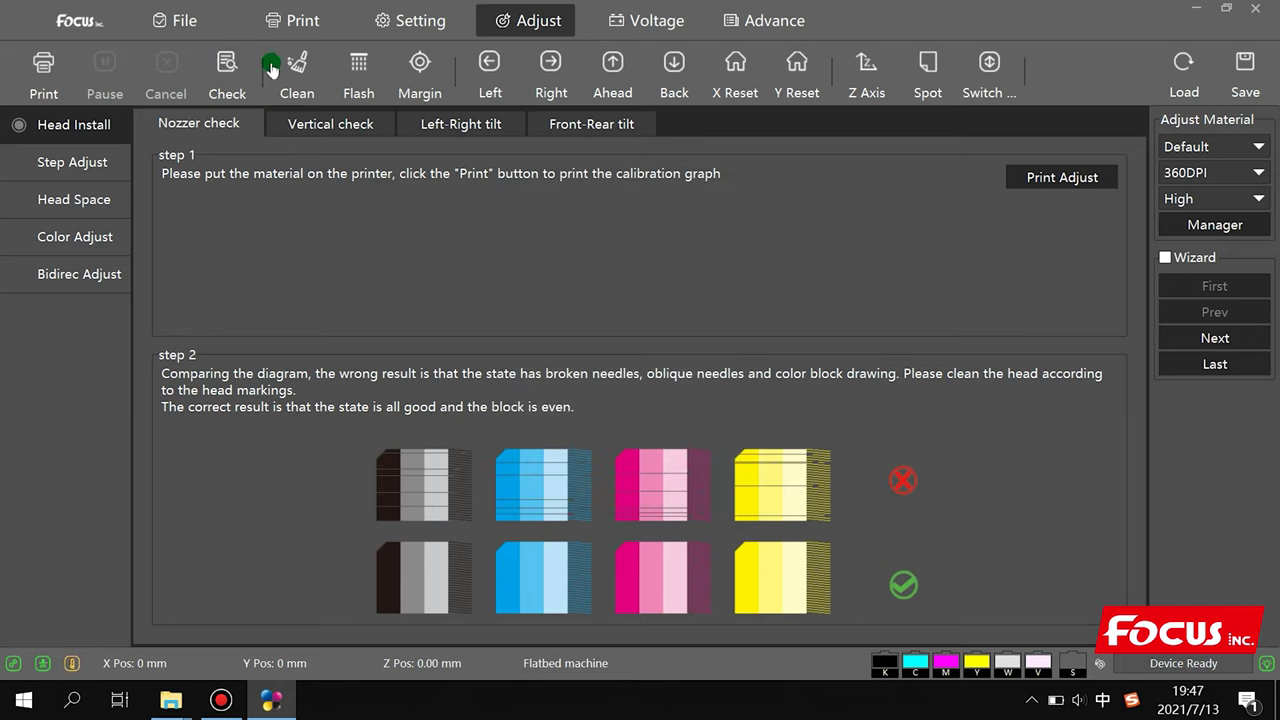
left_click(1073, 187)
Review vertical stitching, left-right and front-rear tilt diagrams, then open Step Adjust
left_click(318, 128)
left_click(220, 126)
left_click(302, 125)
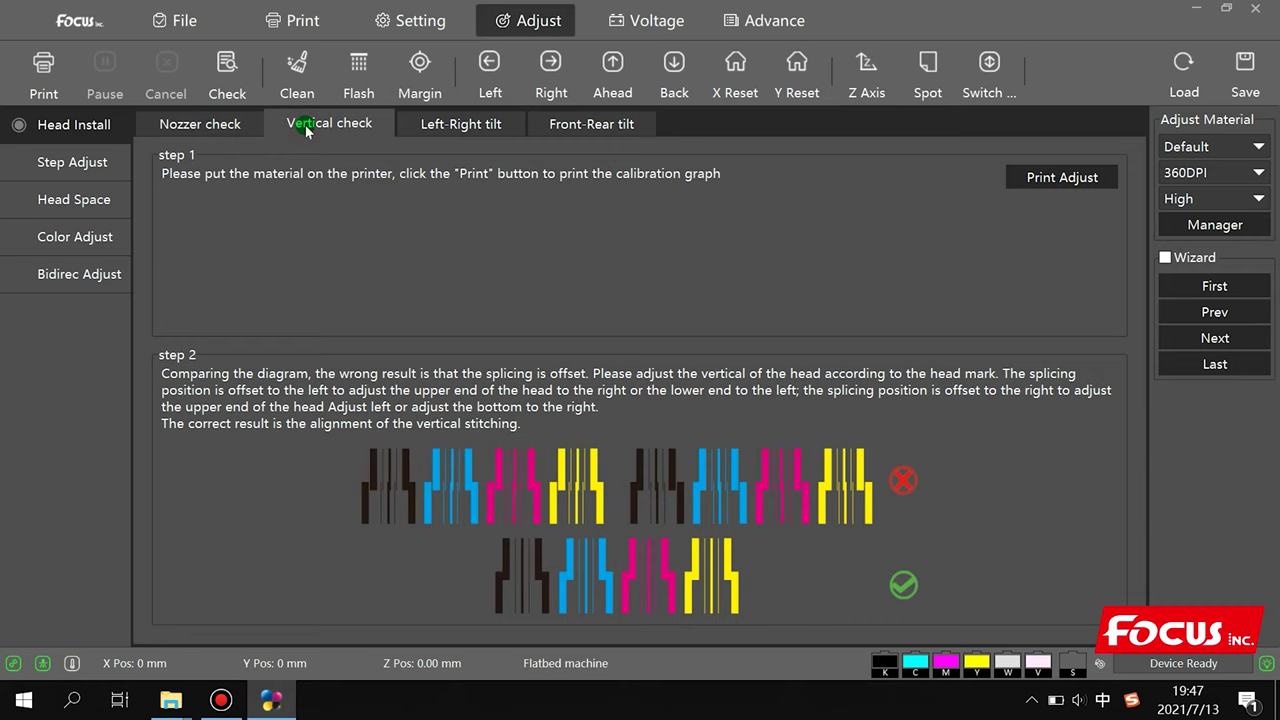
left_click(463, 126)
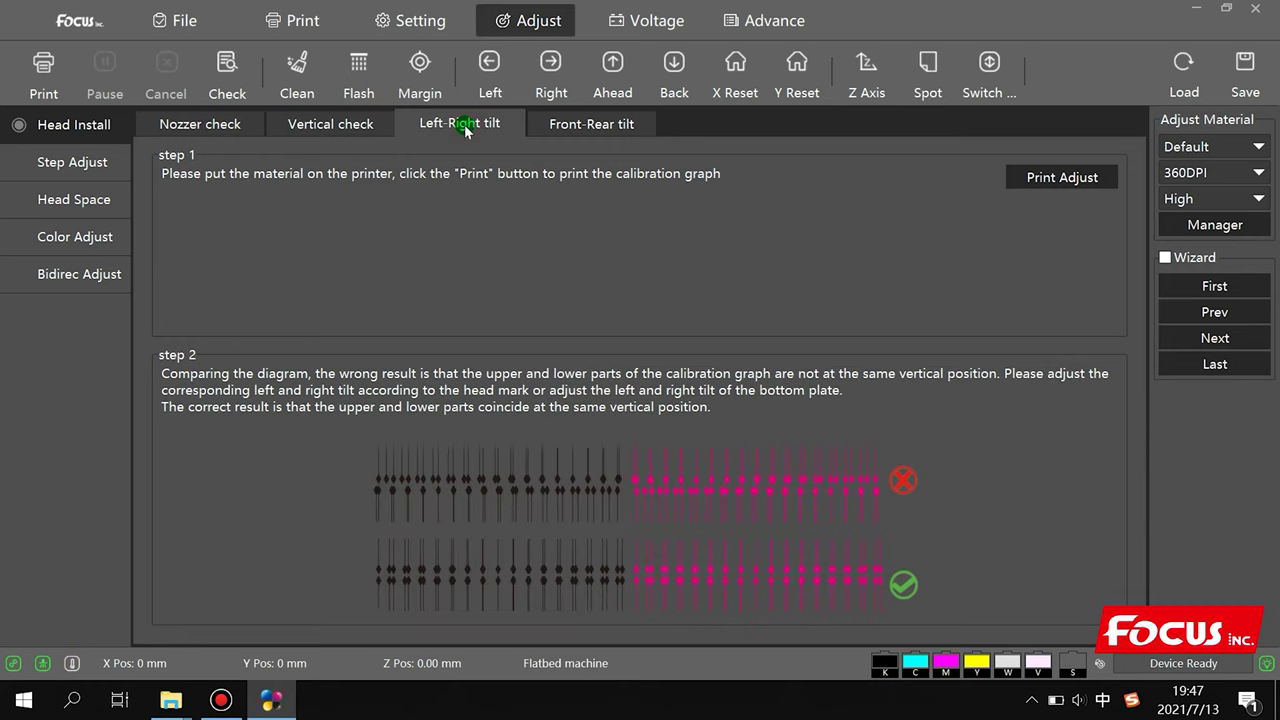
left_click(587, 125)
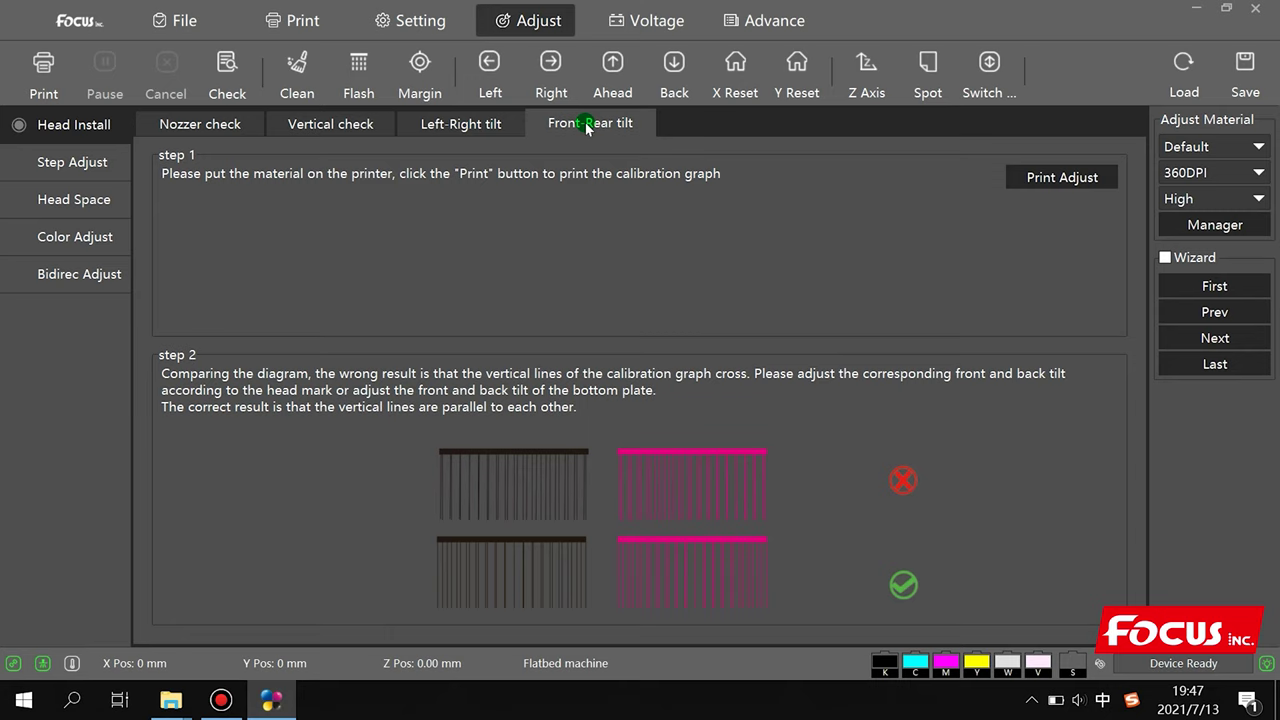
left_click(478, 127)
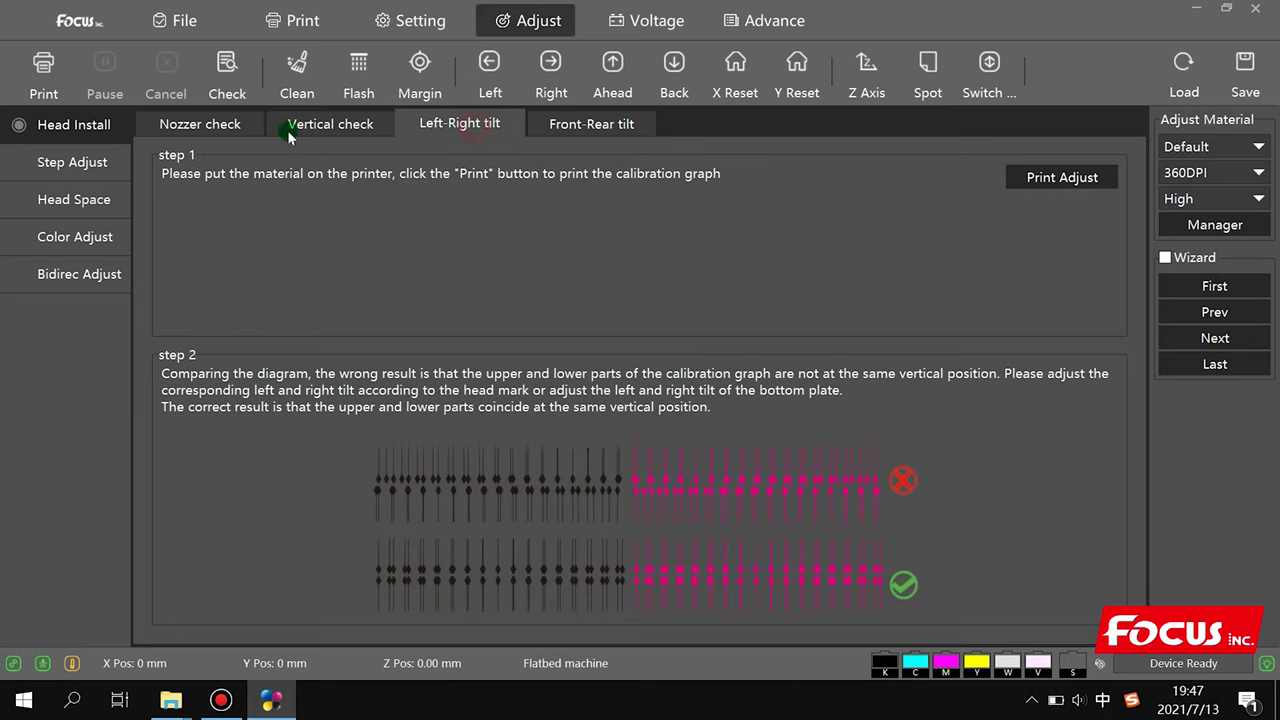
left_click(71, 166)
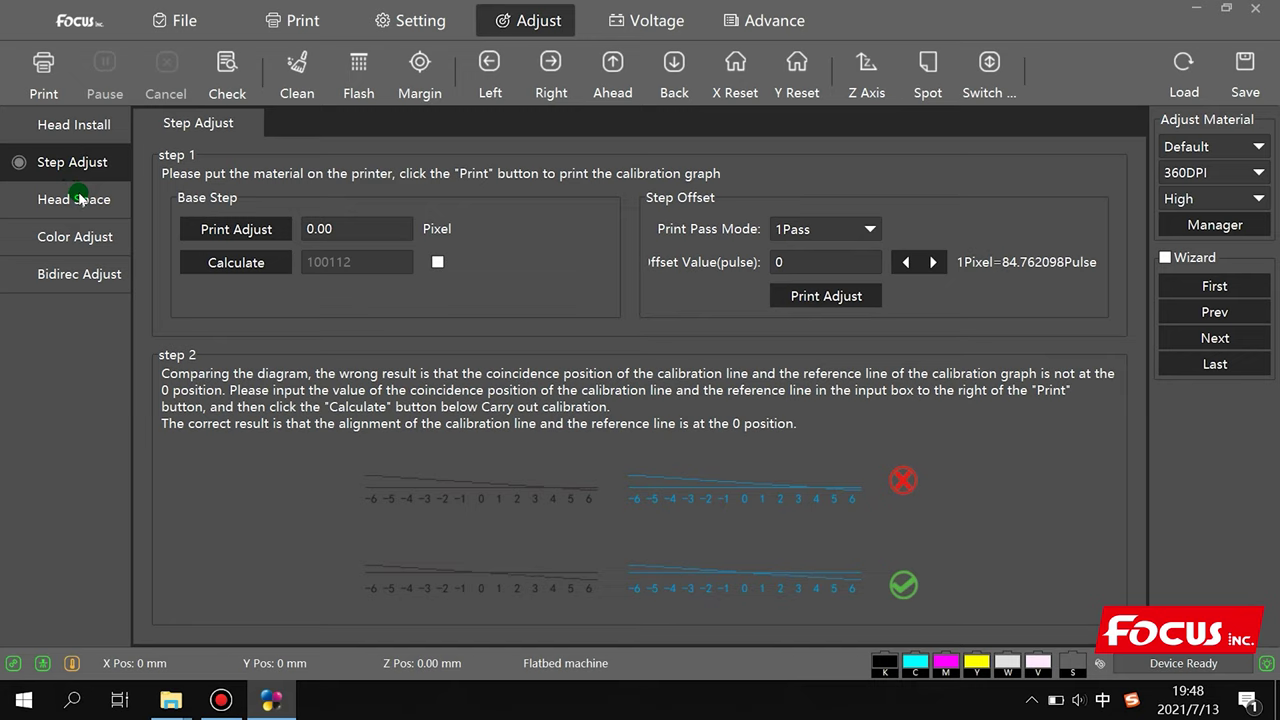
left_click(66, 204)
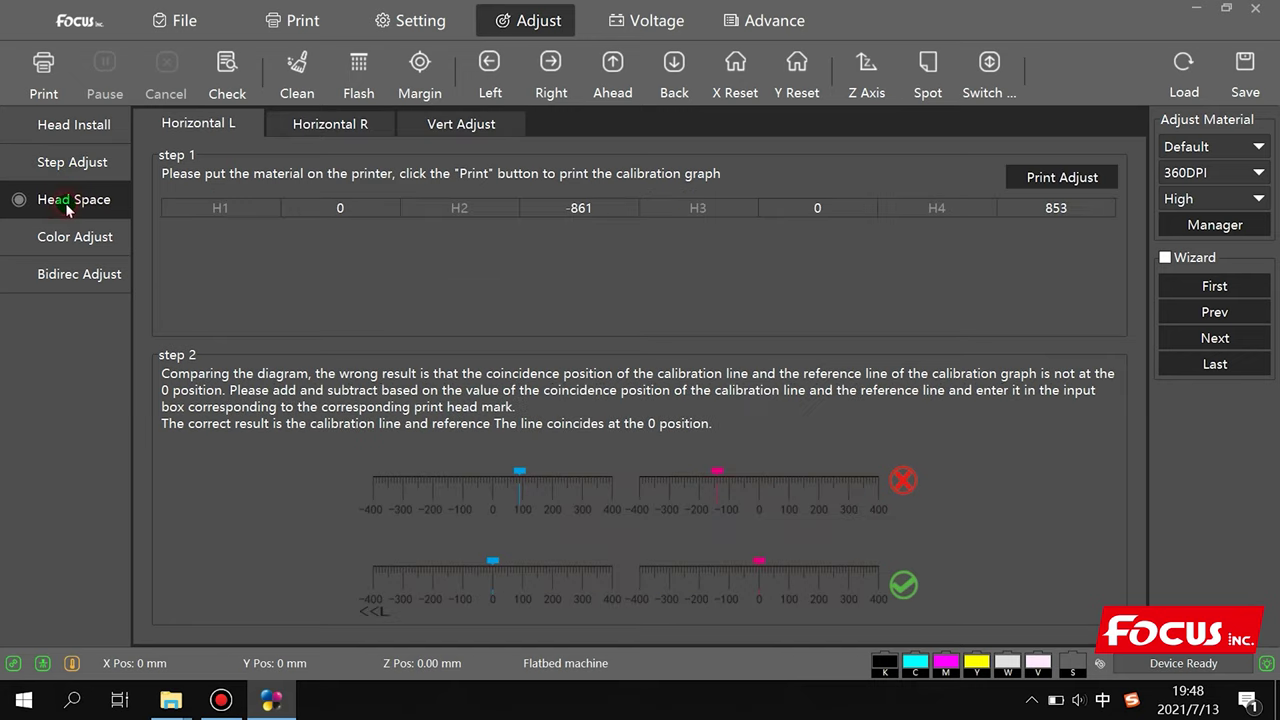
left_click(62, 236)
left_click(74, 276)
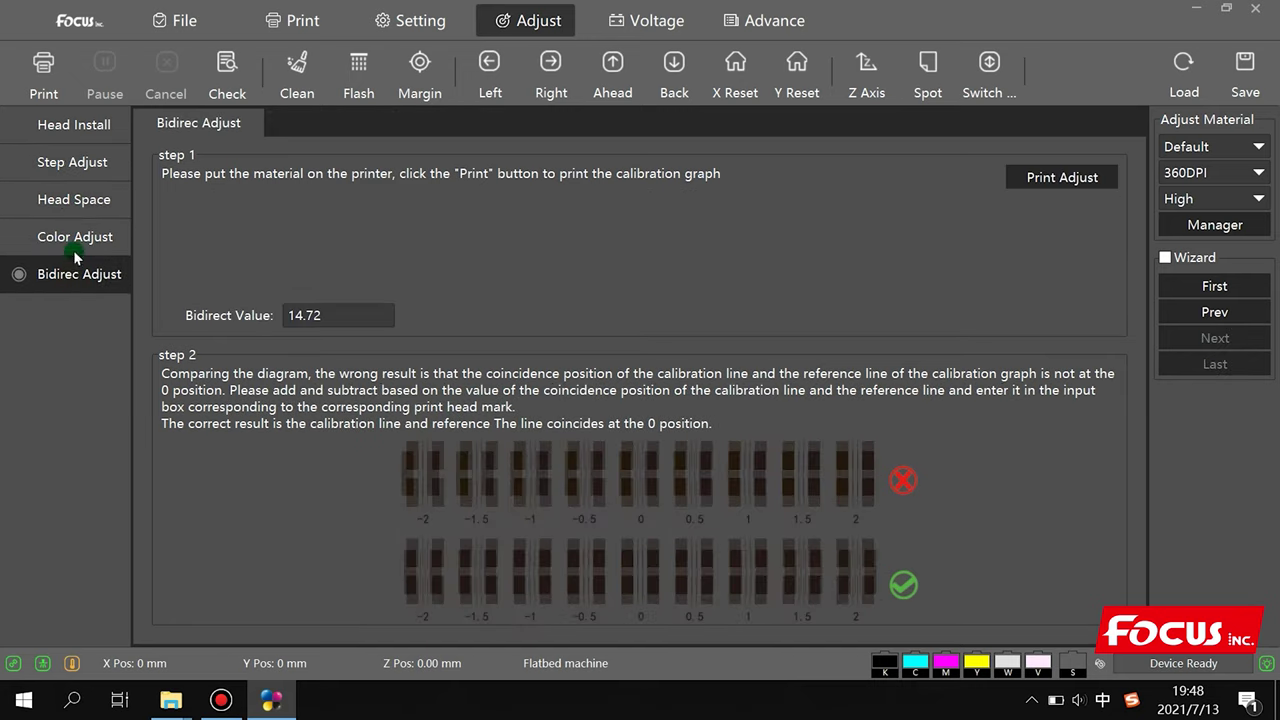
left_click(66, 248)
left_click(65, 280)
left_click(64, 240)
left_click(66, 200)
left_click(60, 164)
left_click(68, 200)
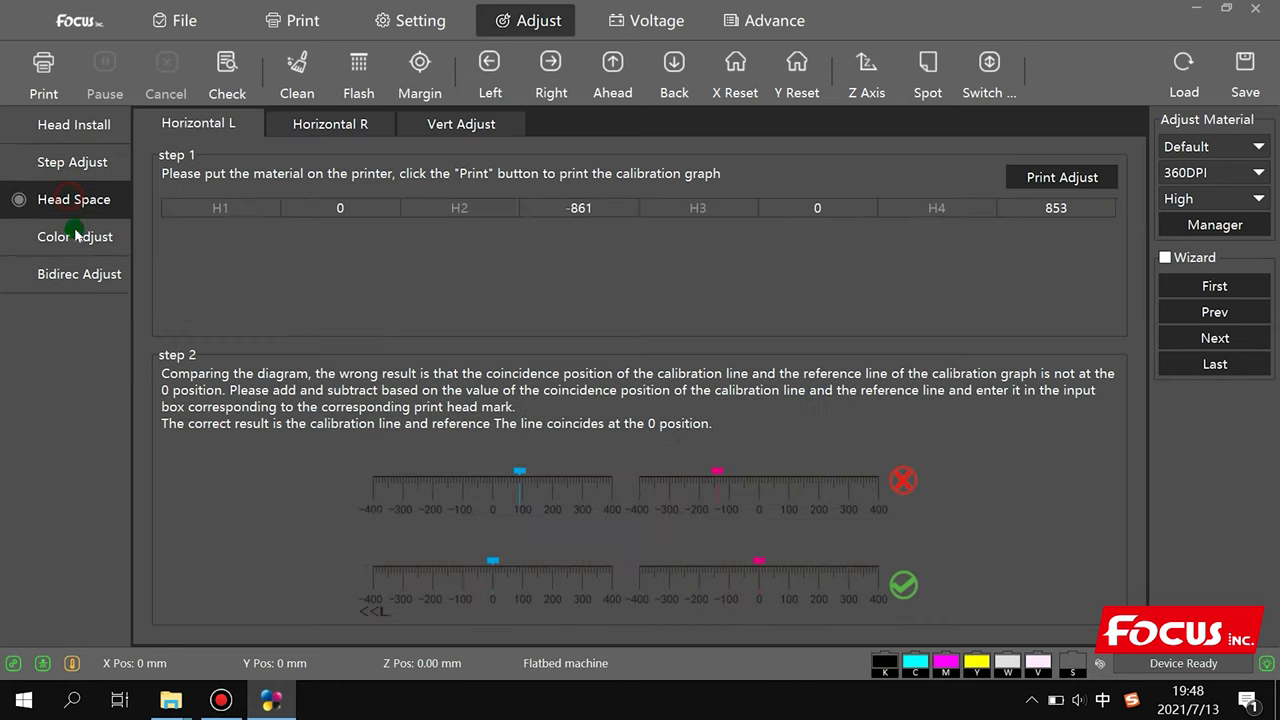
left_click(76, 238)
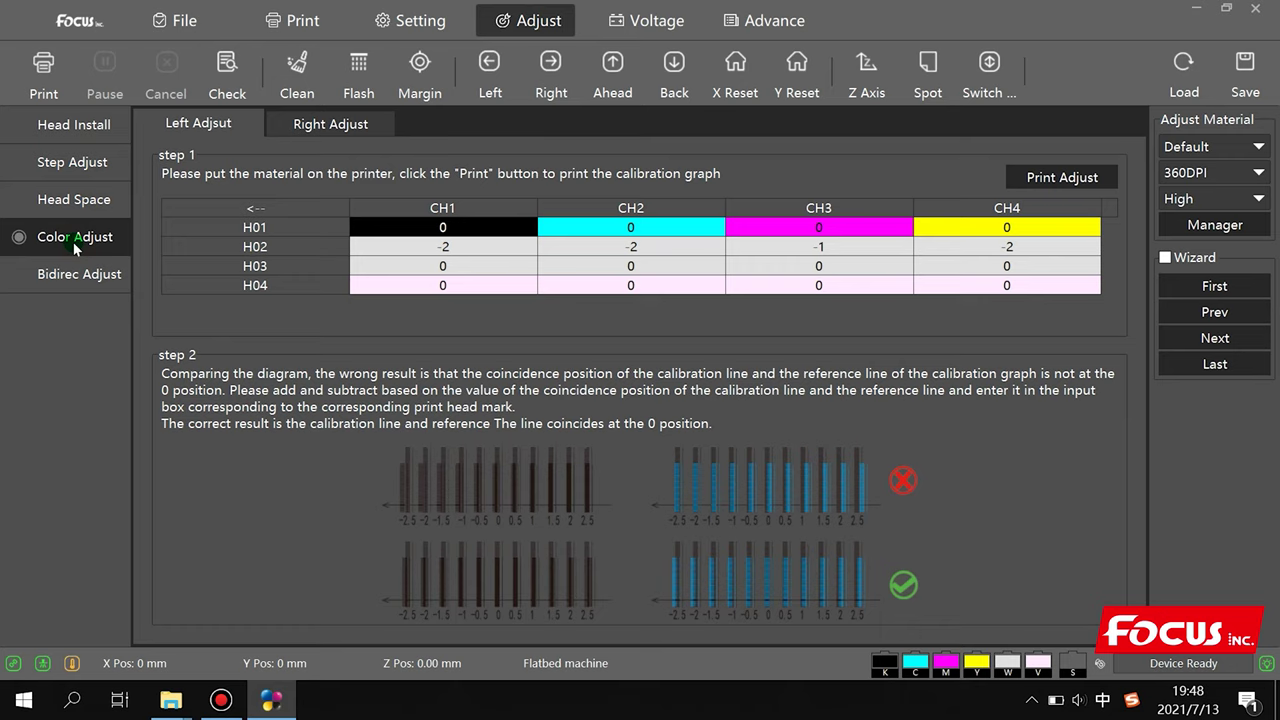
left_click(298, 124)
left_click(220, 125)
left_click(125, 128)
left_click(196, 122)
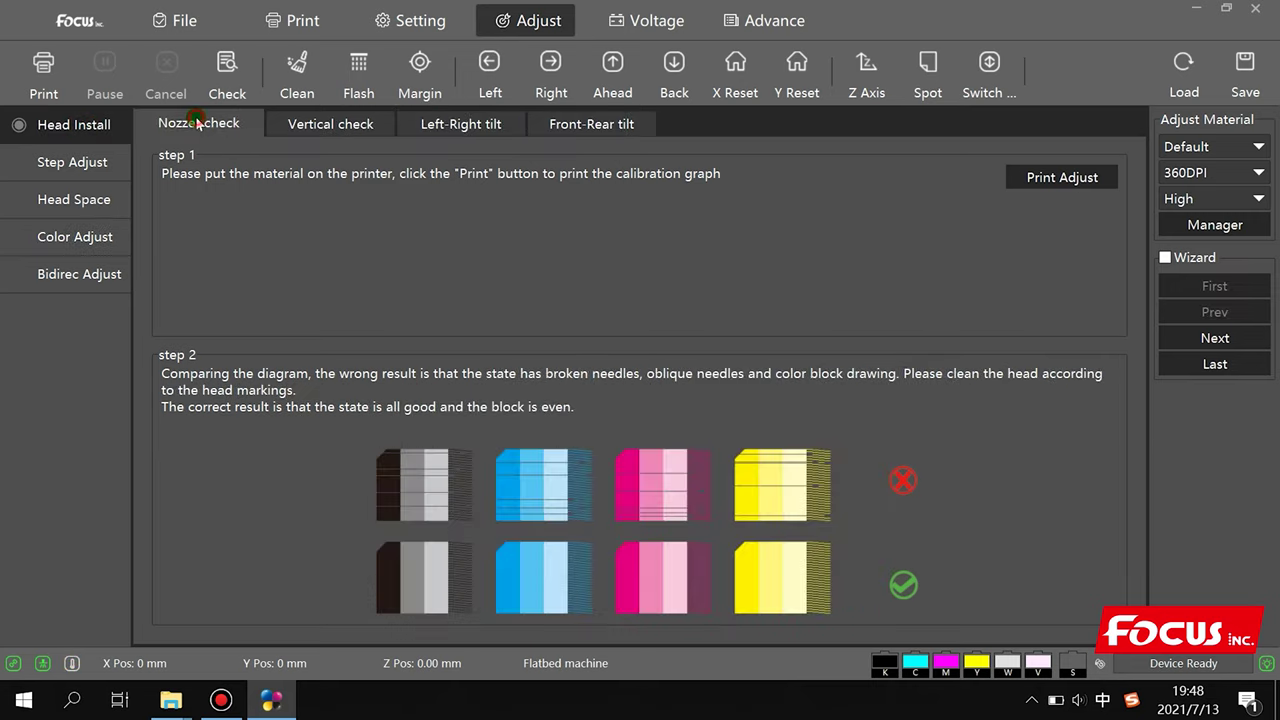
left_click(321, 128)
left_click(438, 126)
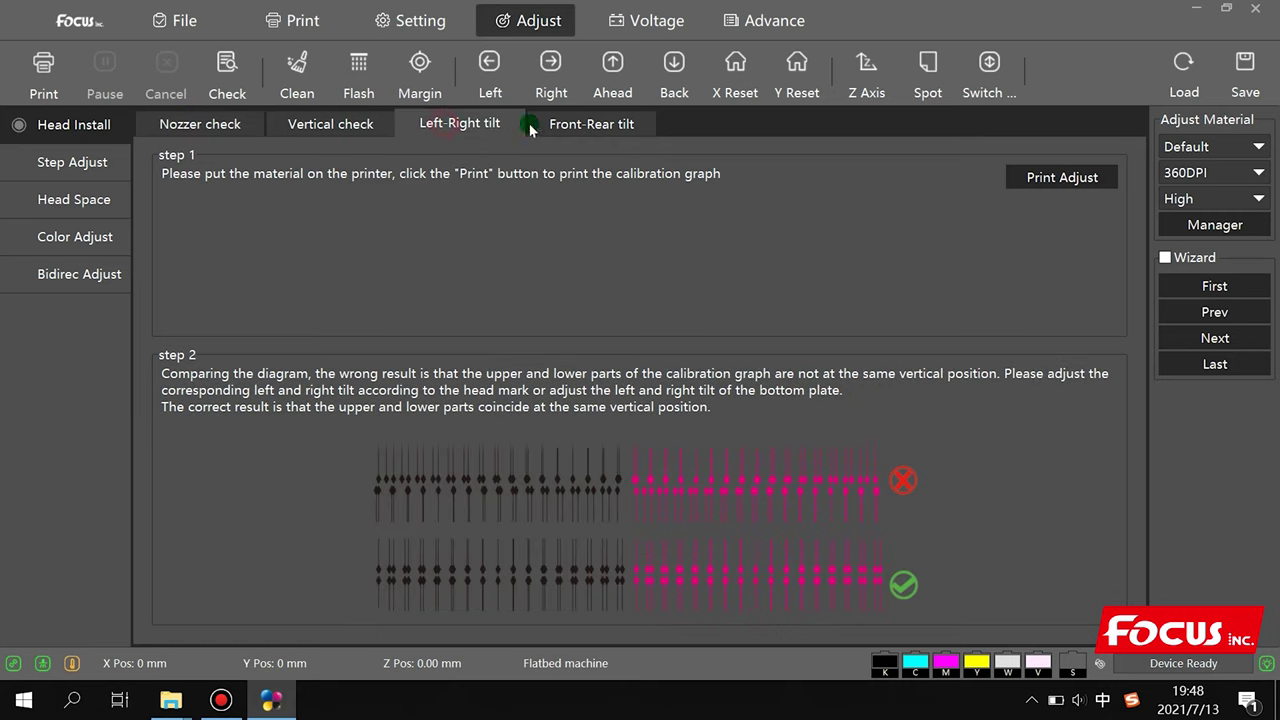
left_click(584, 127)
left_click(68, 165)
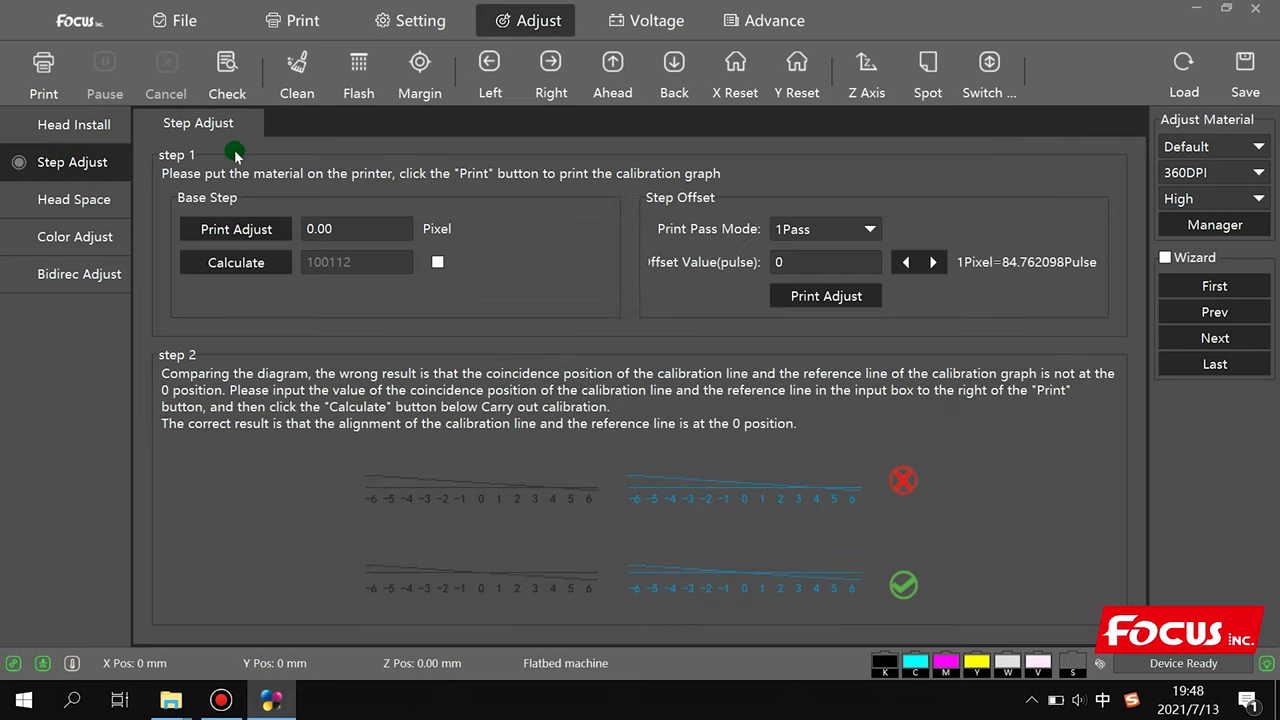
left_click(82, 203)
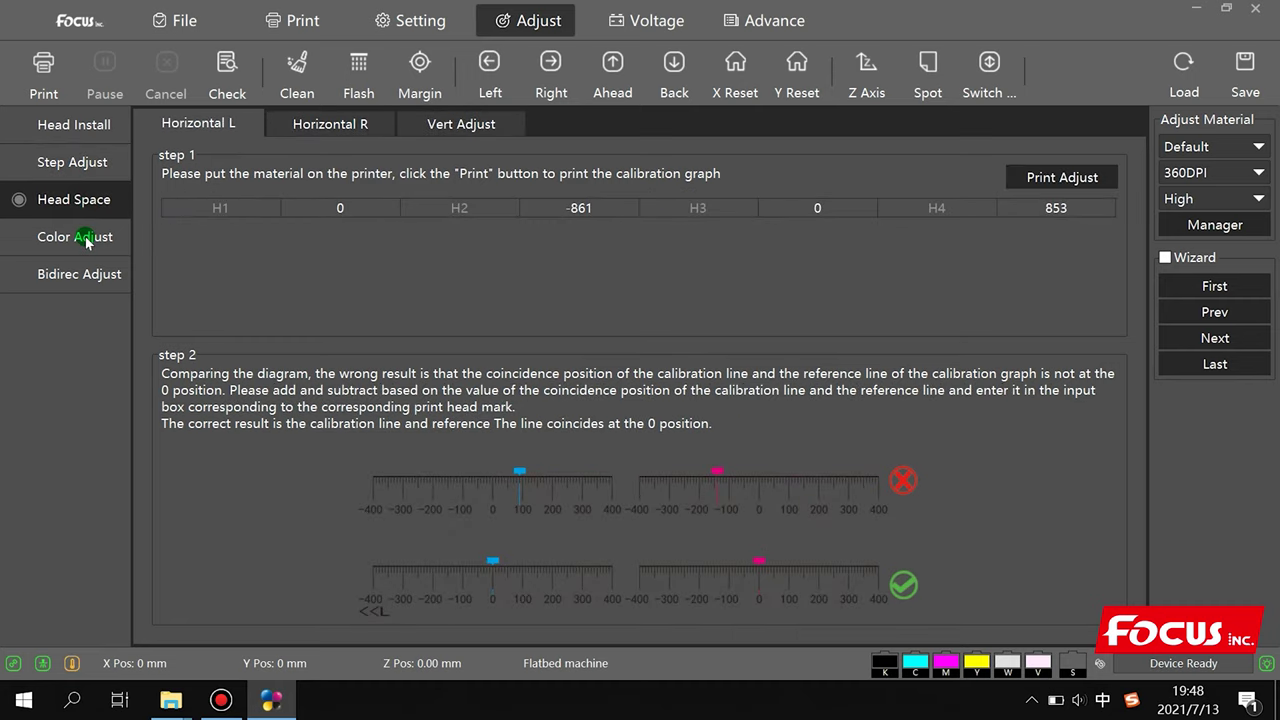
left_click(88, 242)
left_click(84, 274)
left_click(74, 232)
left_click(70, 200)
View head voltages, then go to Advance and select Factory to reach the Password prompt
left_click(655, 22)
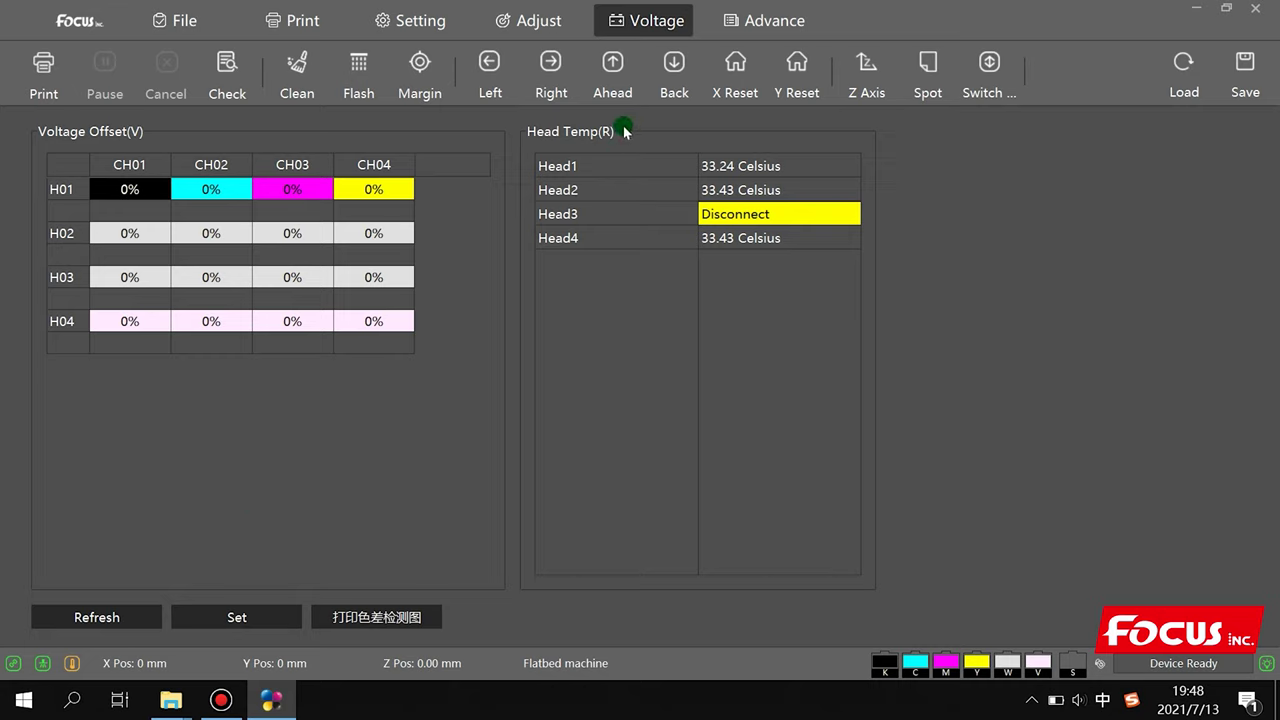
left_click(758, 27)
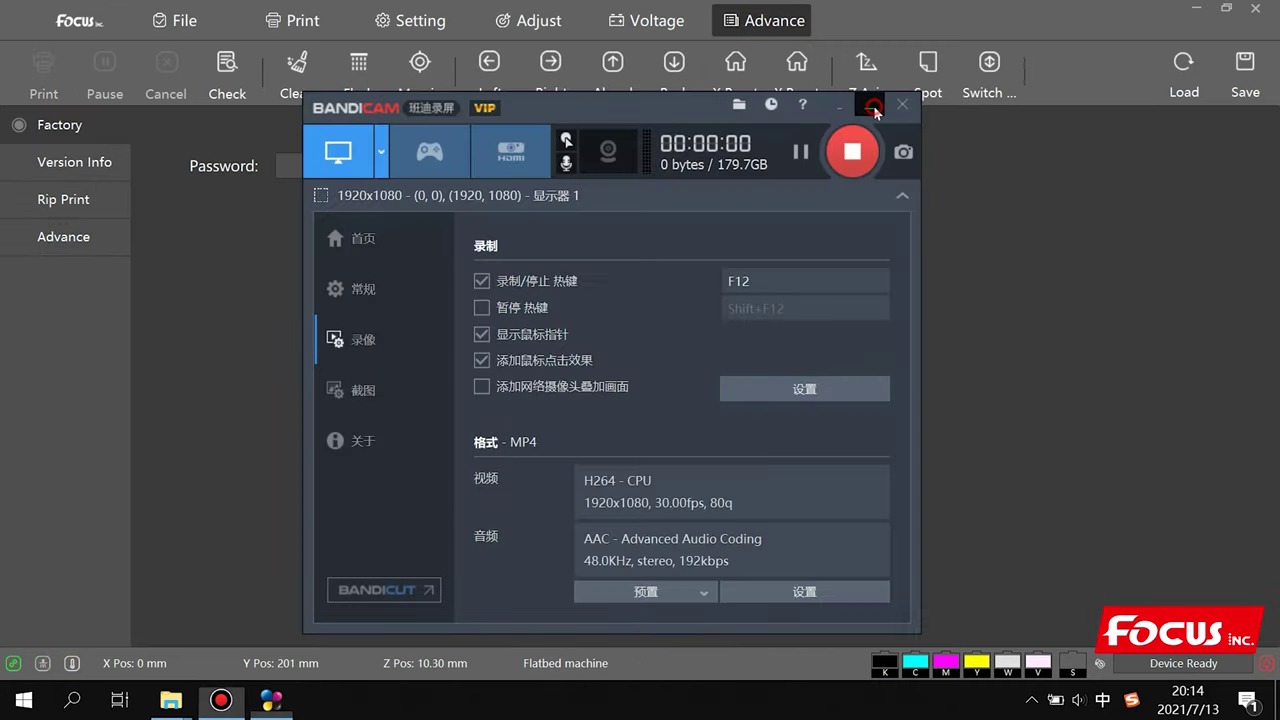
left_click(872, 105)
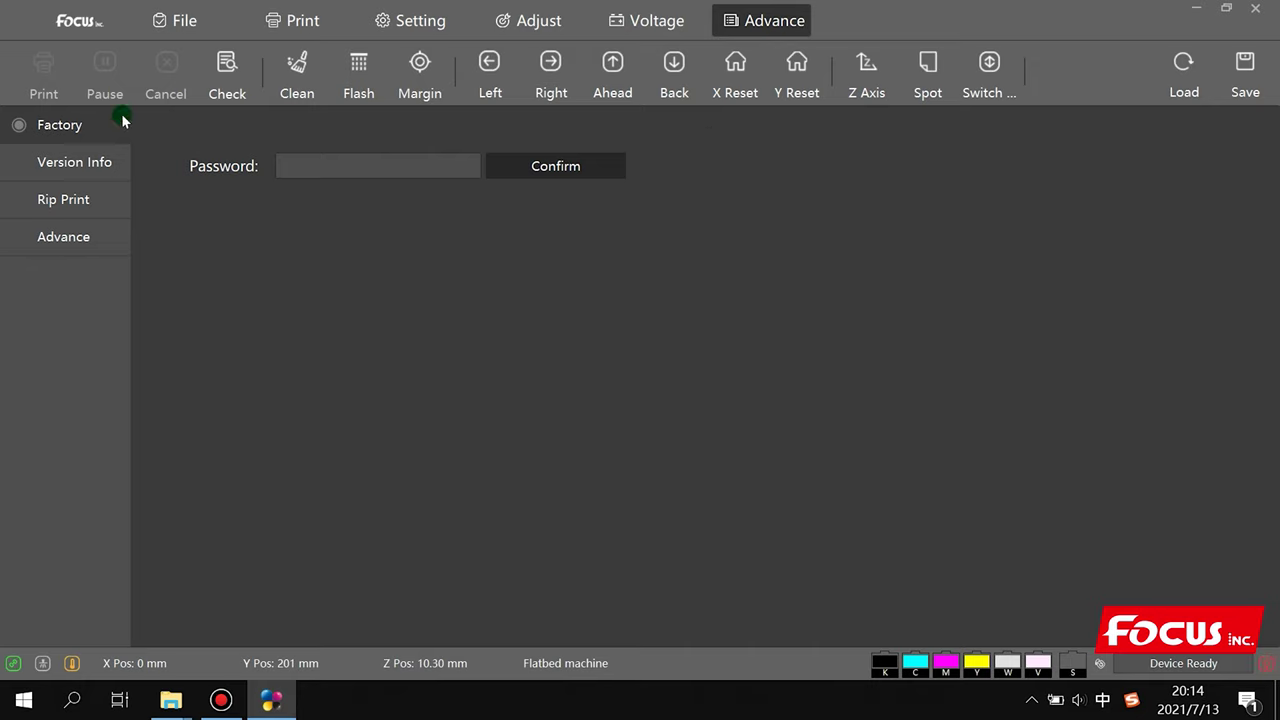
left_click(66, 127)
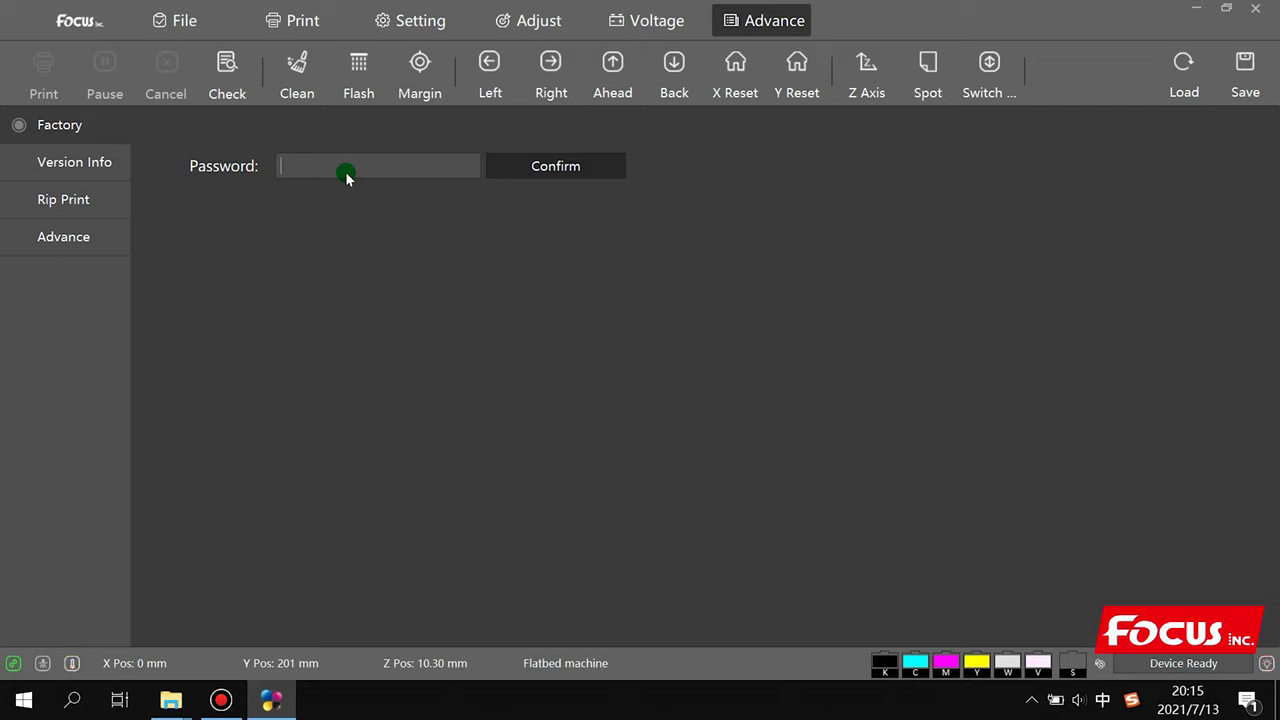
View Version Info, then open Rip Print showing port 9100 and the Print Config table
left_click(64, 175)
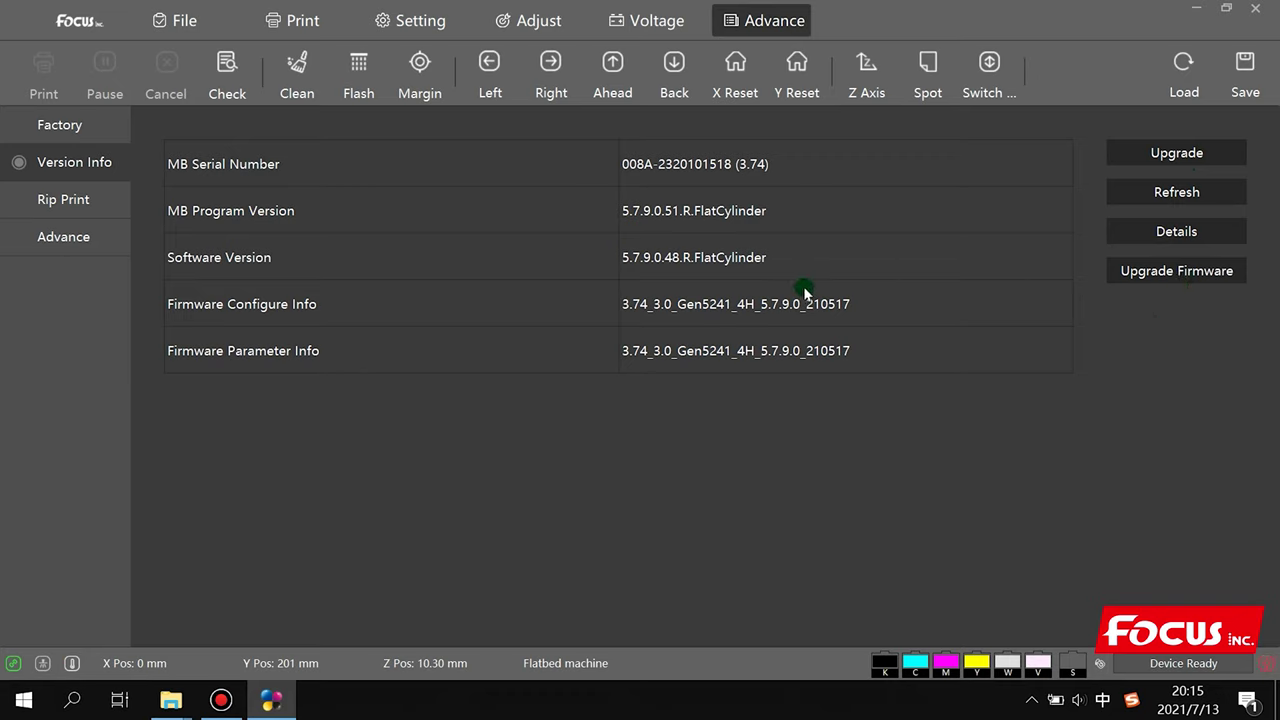
left_click(72, 204)
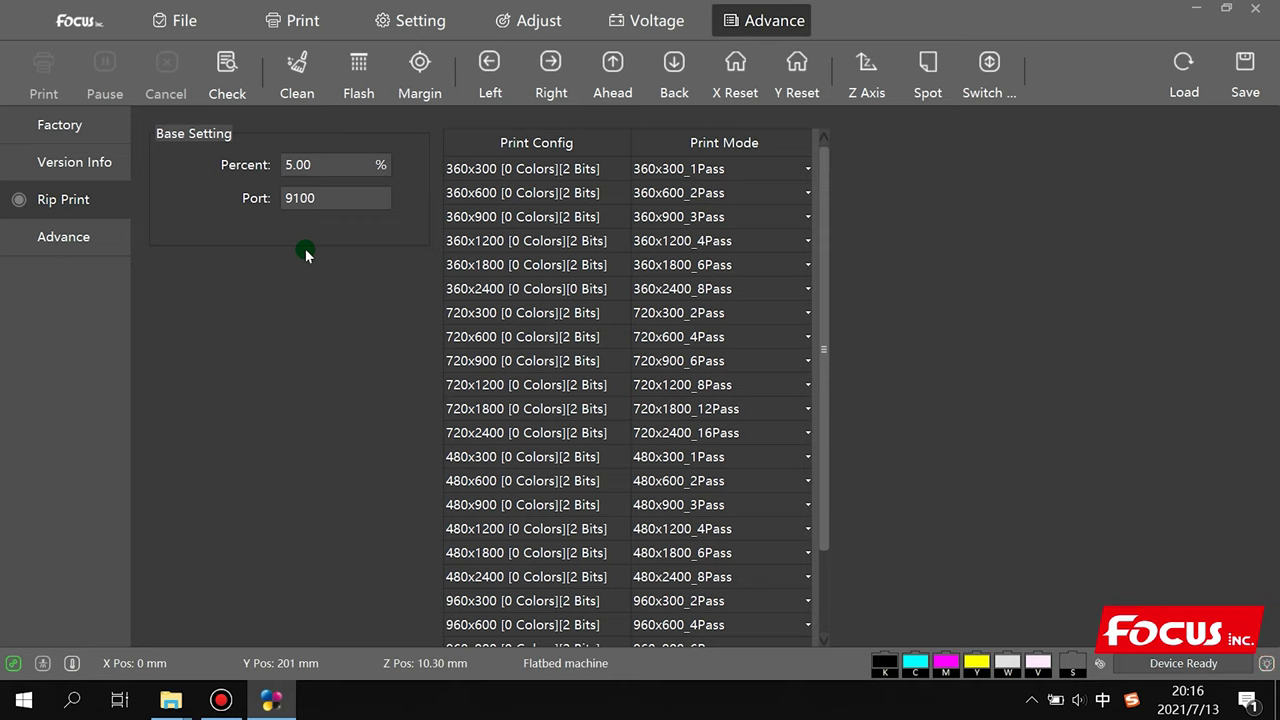
Scroll through the print files, then return to Advance and list its options
left_click(175, 20)
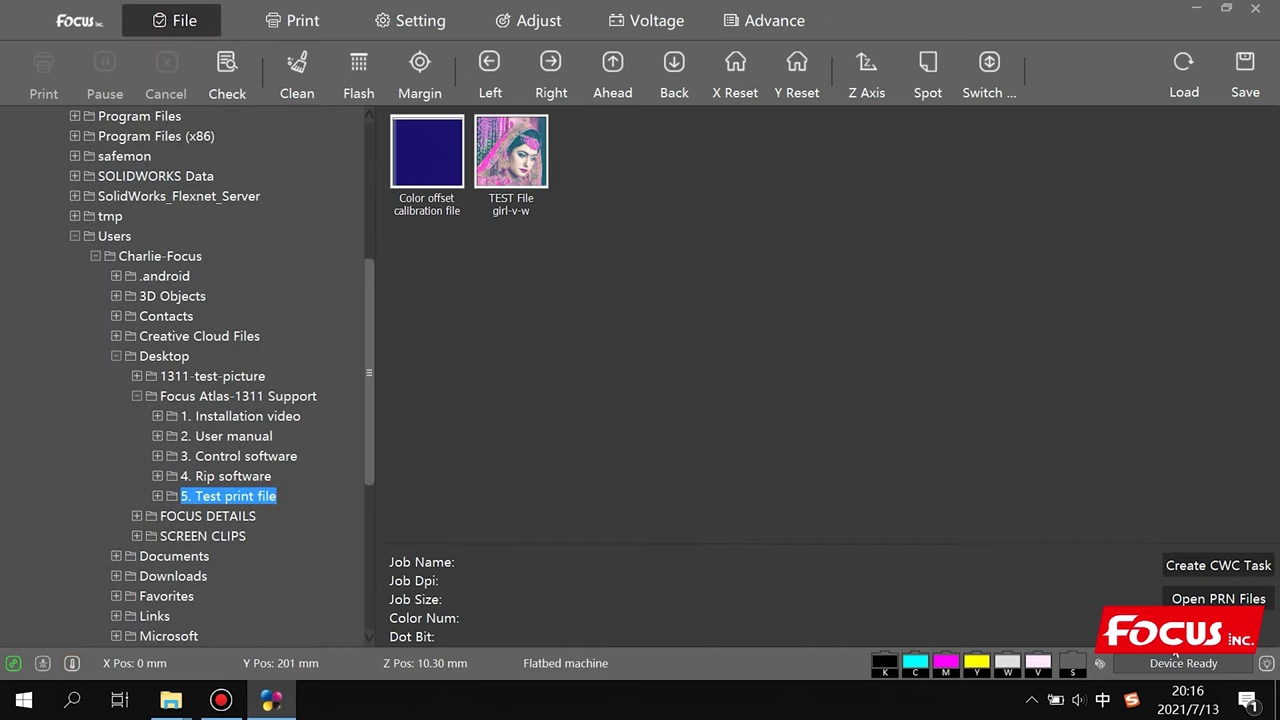
scroll(200, 200, "up", 5)
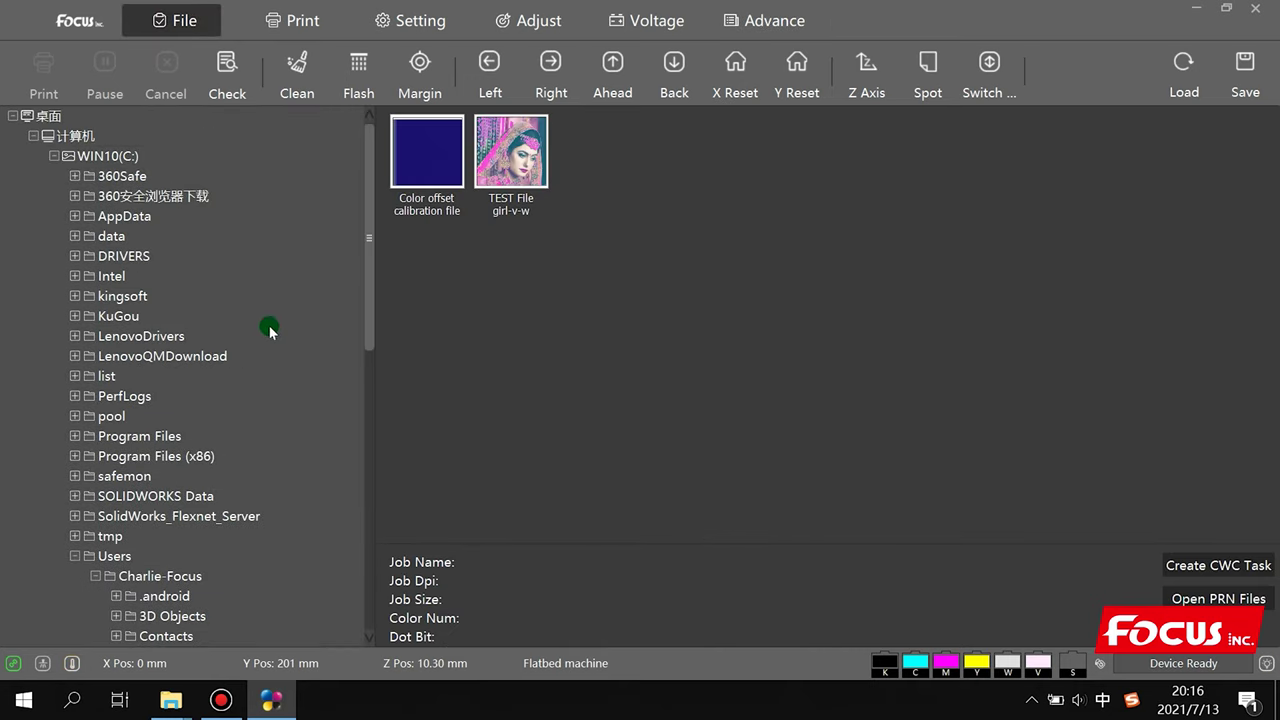
scroll(80, 334, "down", 10)
scroll(177, 249, "up", 4)
scroll(185, 420, "up", 7)
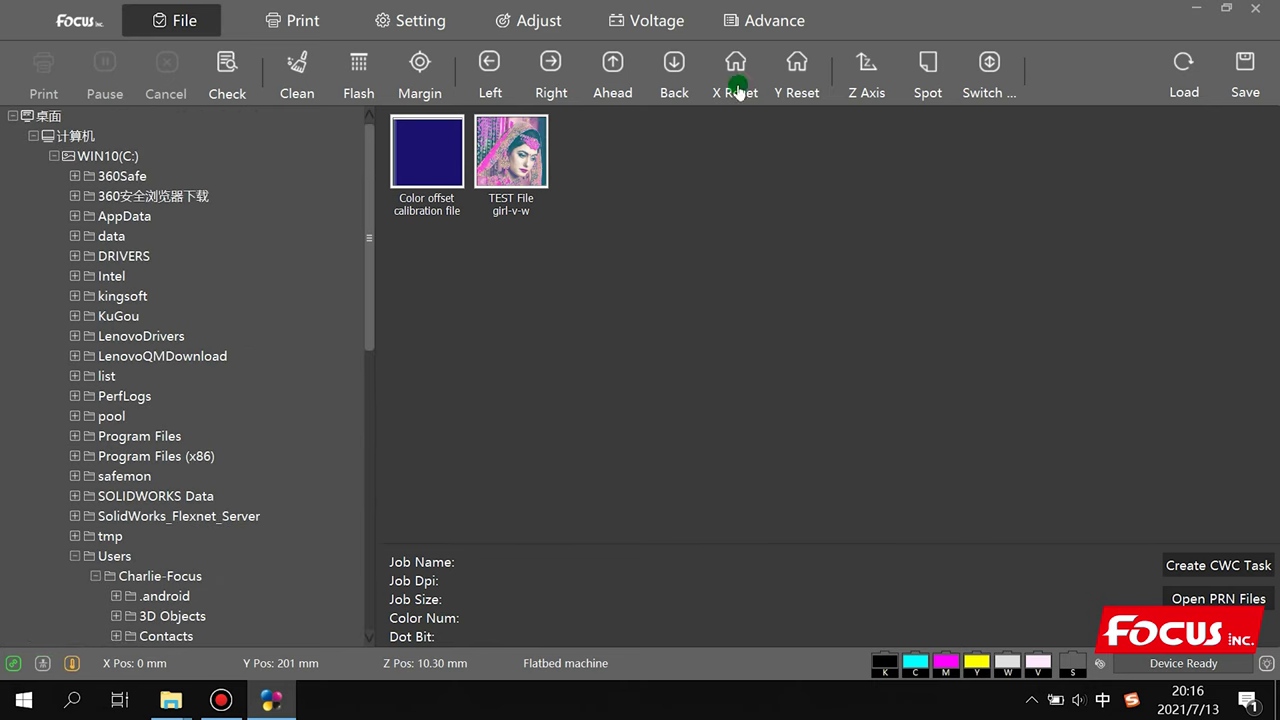
left_click(765, 20)
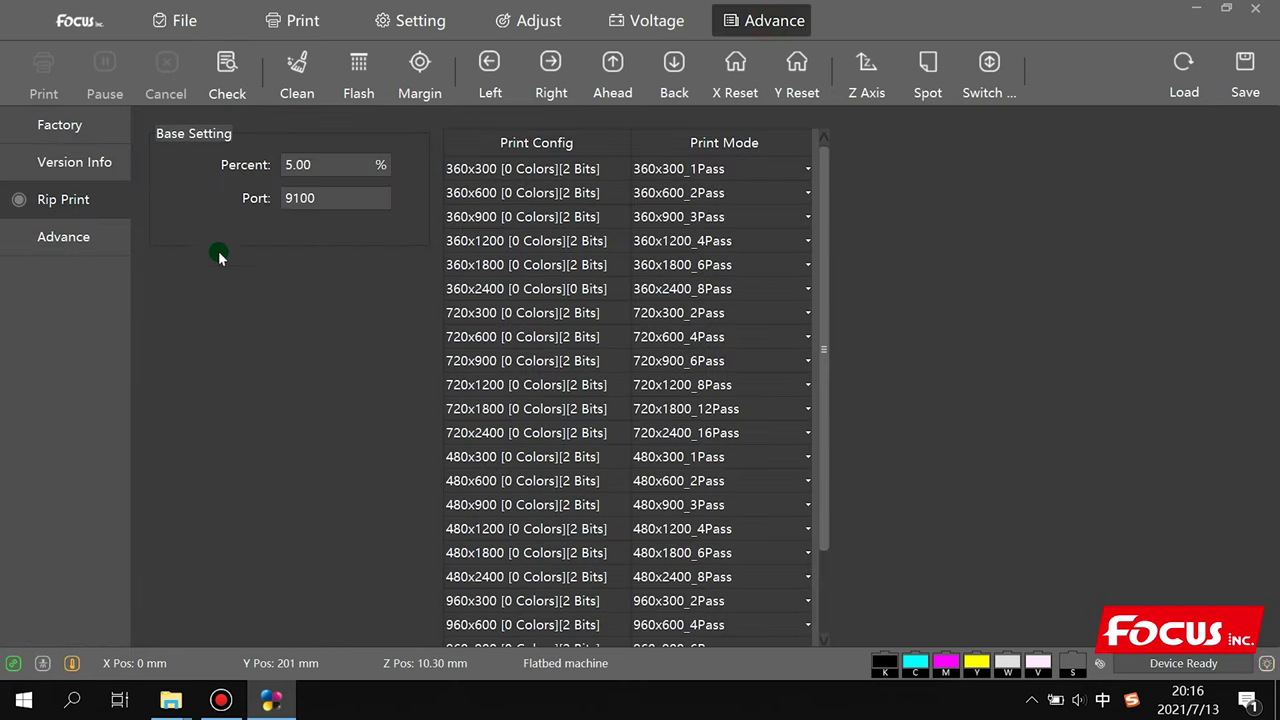
left_click(60, 240)
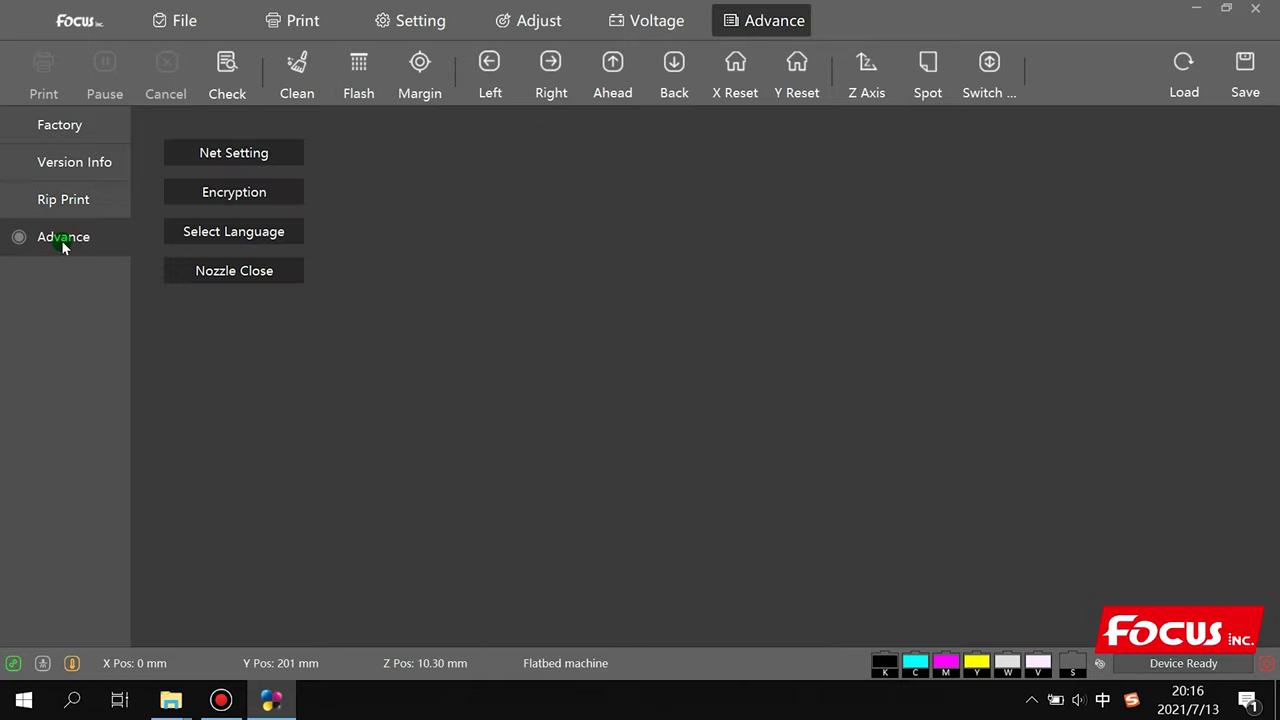
Open and close the Net Setting and Encryption dialogs without changes
left_click(252, 165)
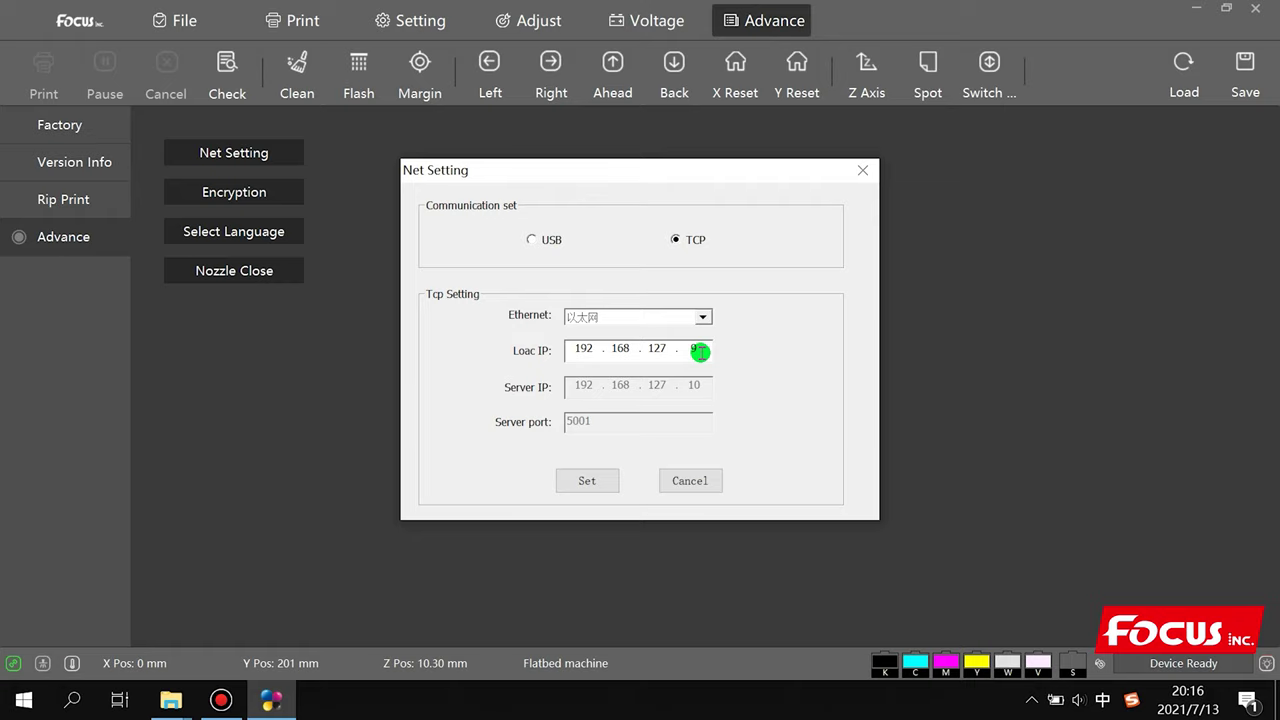
left_click(862, 170)
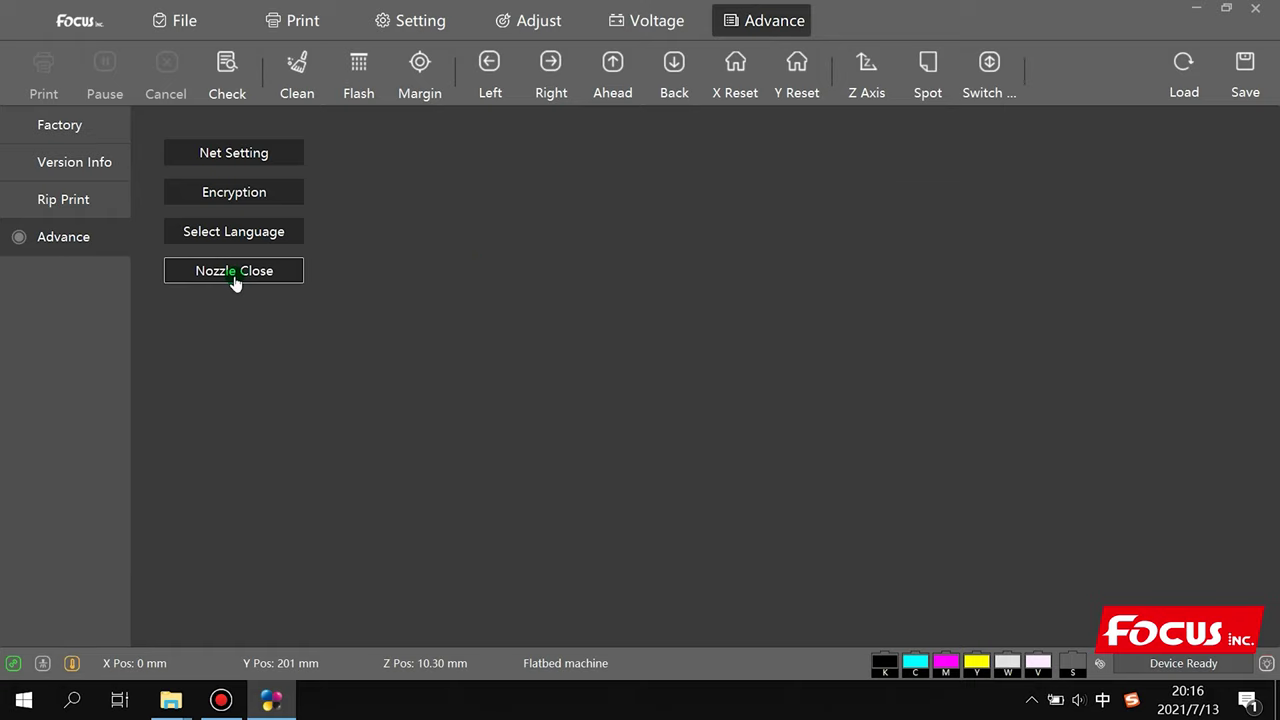
left_click(249, 199)
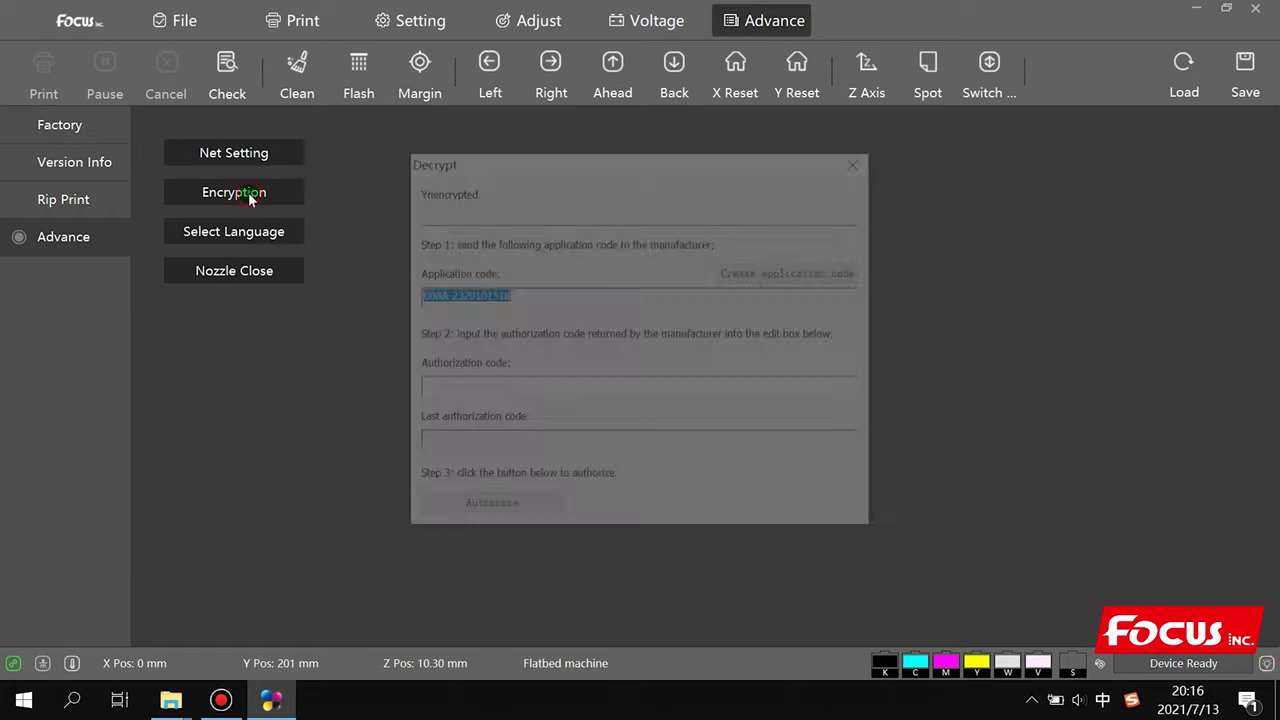
left_click(456, 391)
left_click(857, 163)
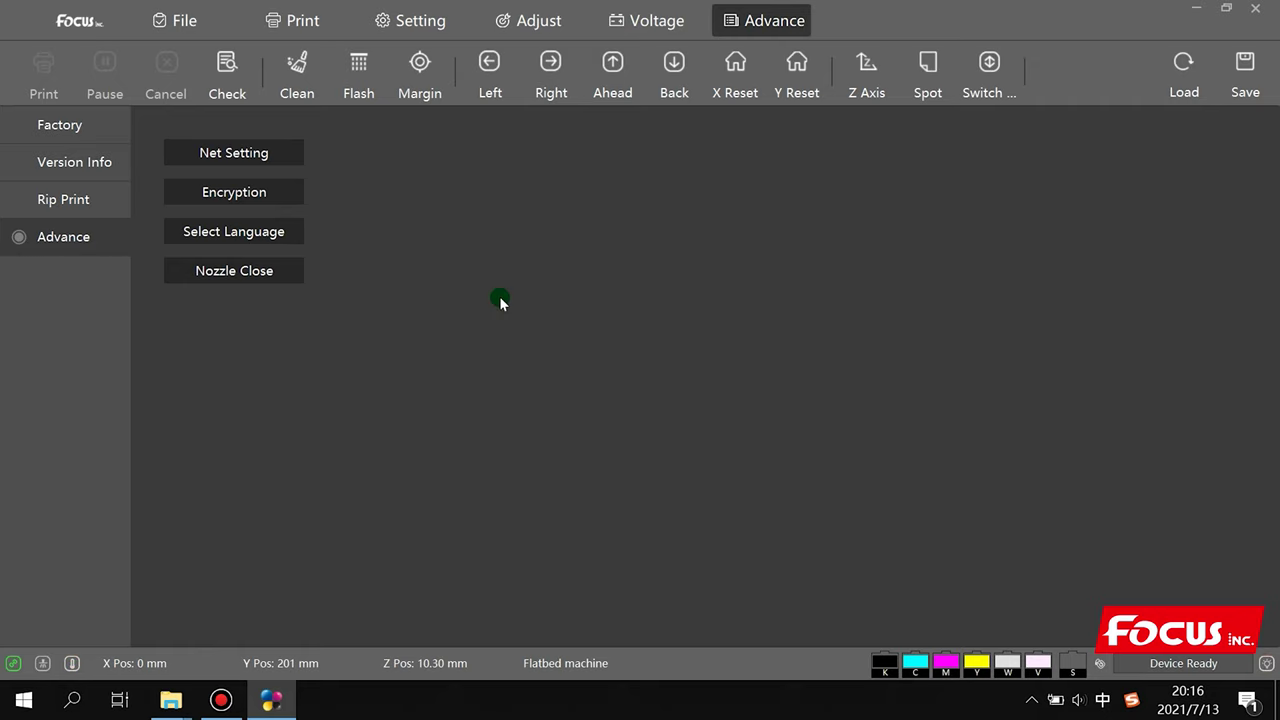
Keep English in Select Language, then open the Nozzle Close break compensation window
left_click(252, 238)
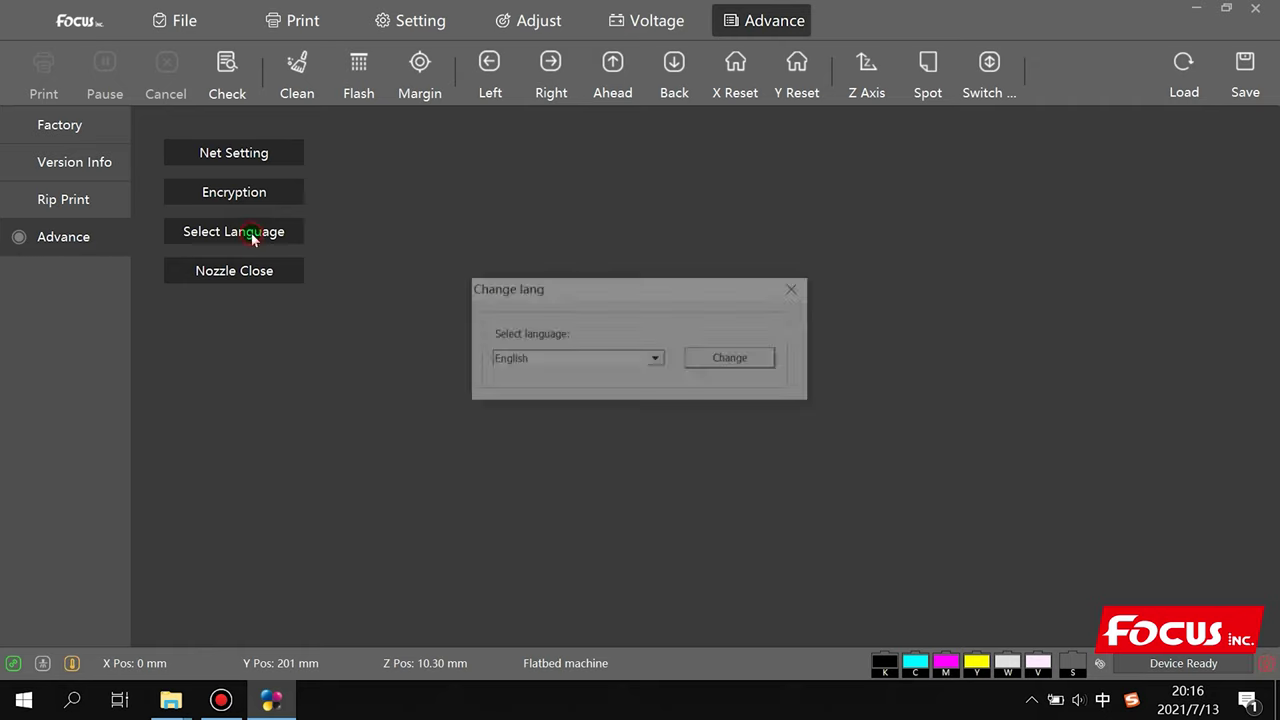
left_click(555, 363)
left_click(535, 402)
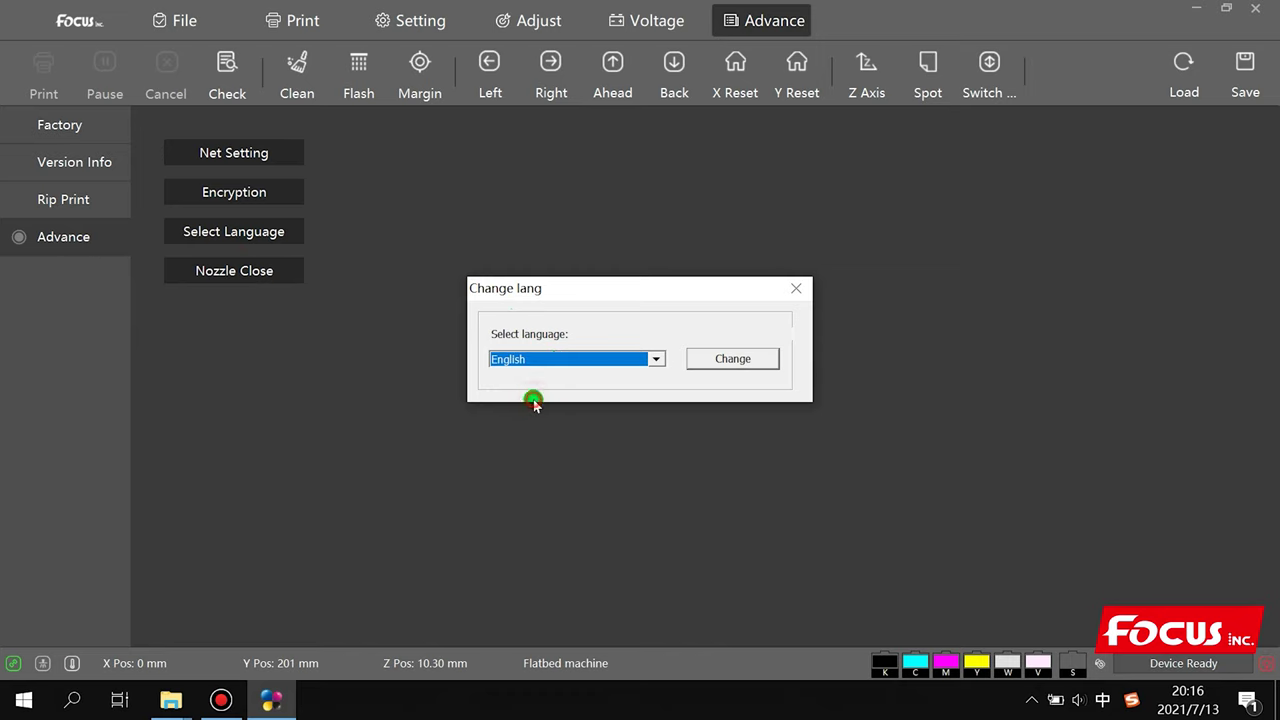
left_click(796, 288)
left_click(264, 271)
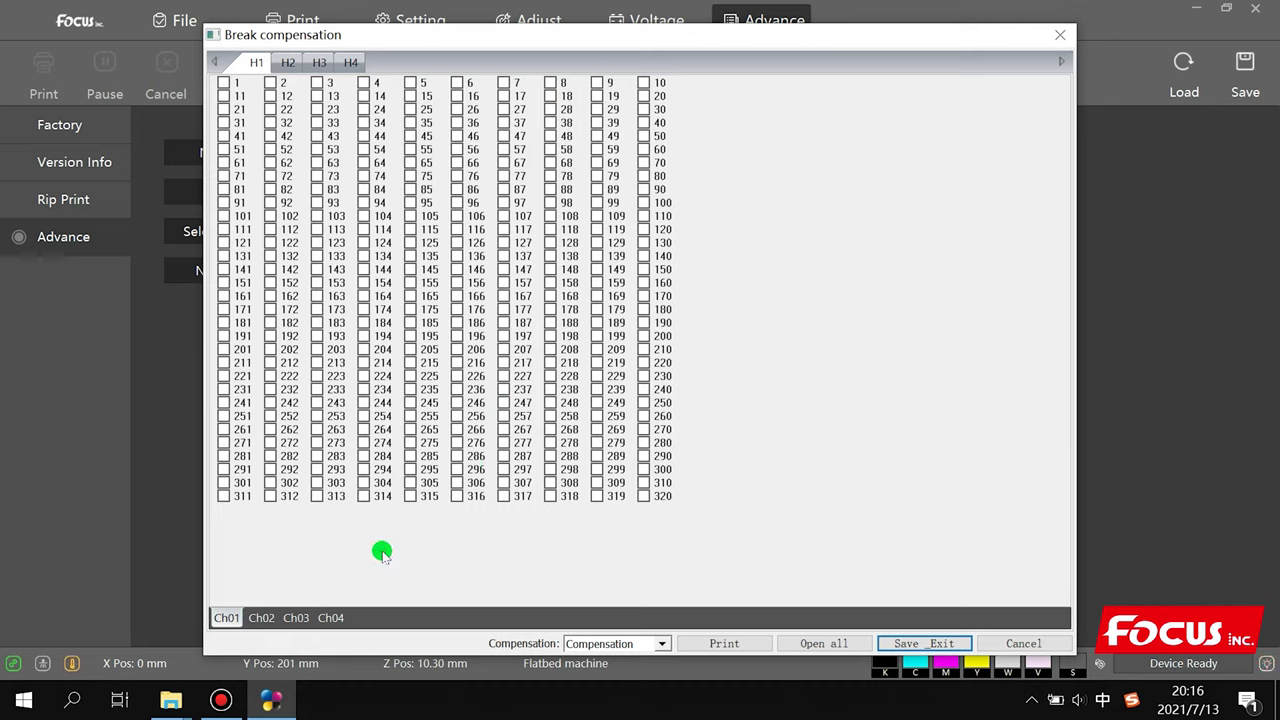
Browse the H1–H4 head nozzle grids, ending back on H1
left_click(381, 551)
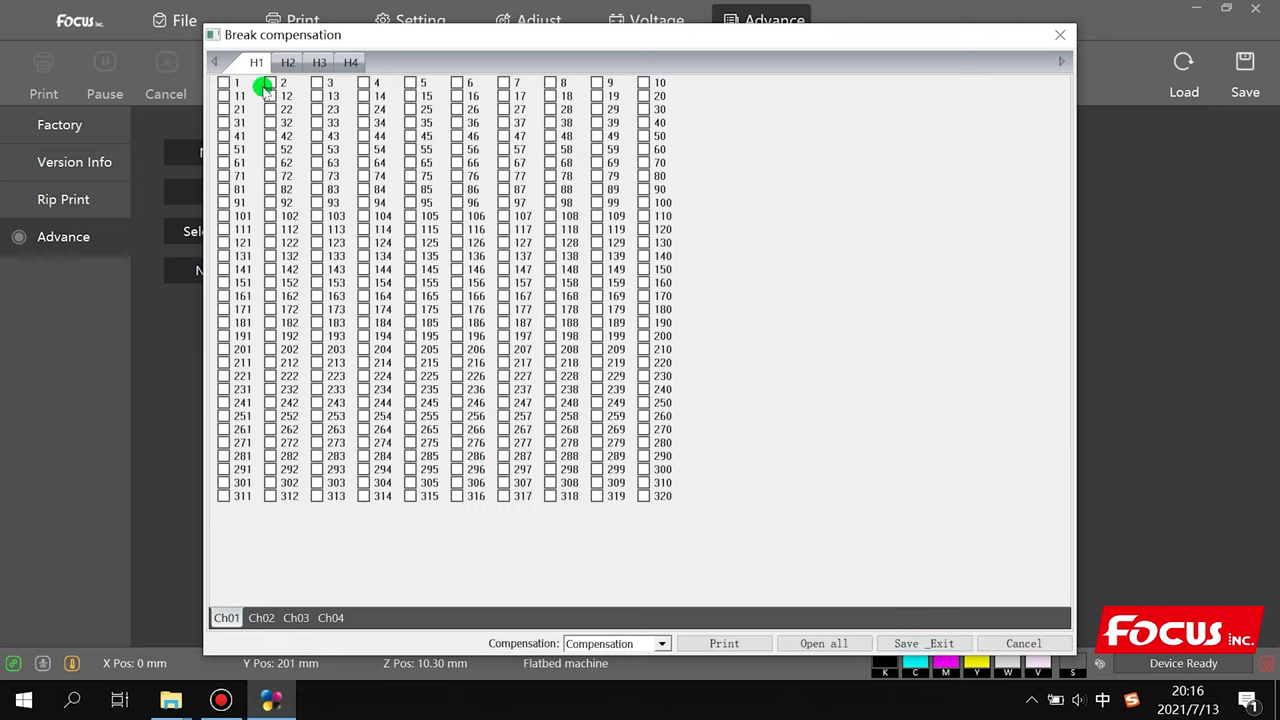
left_click(287, 62)
left_click(319, 62)
left_click(351, 62)
left_click(319, 62)
left_click(287, 62)
left_click(256, 62)
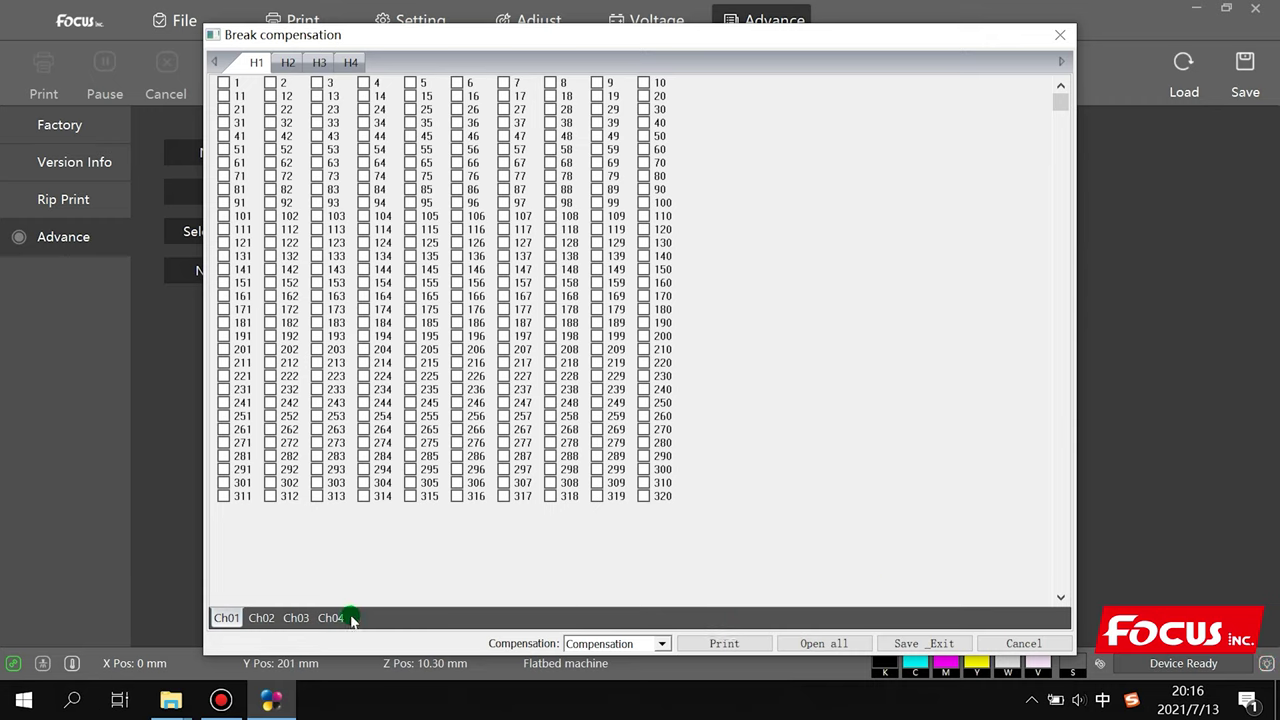
Check channels Ch01–Ch04 and close Break compensation with no nozzles turned off
left_click(276, 620)
left_click(322, 617)
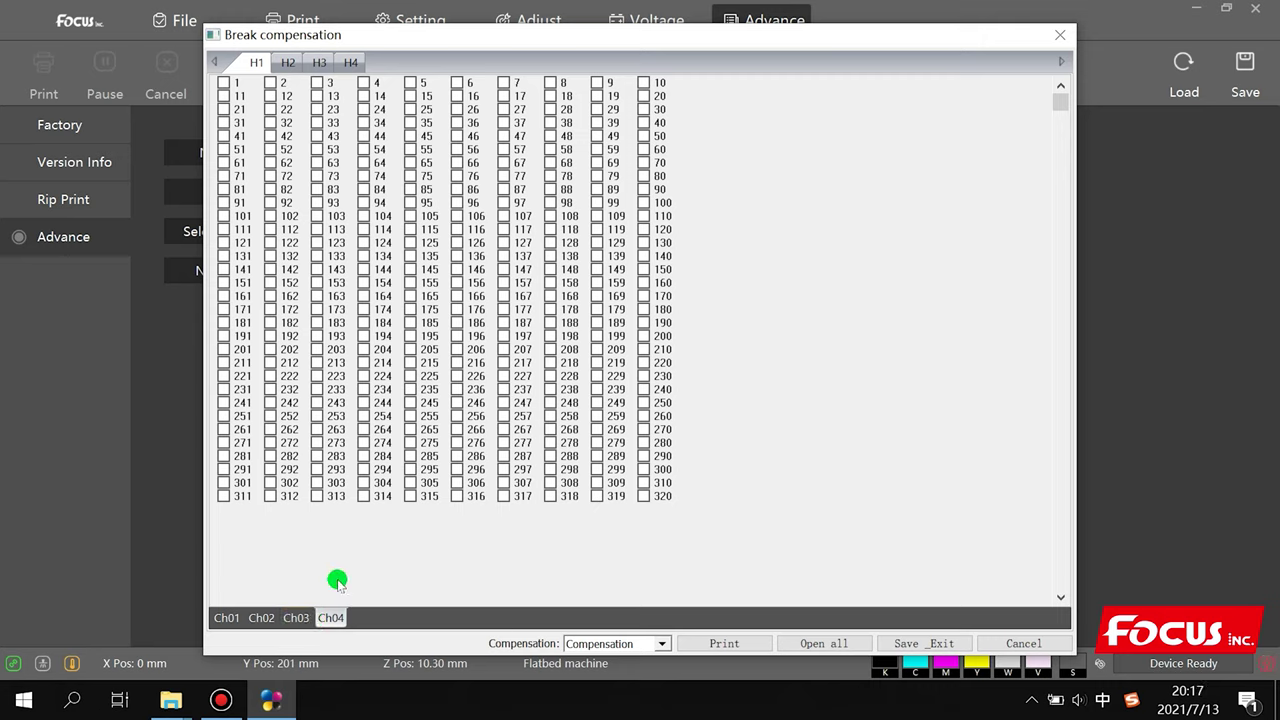
left_click(230, 618)
left_click(258, 618)
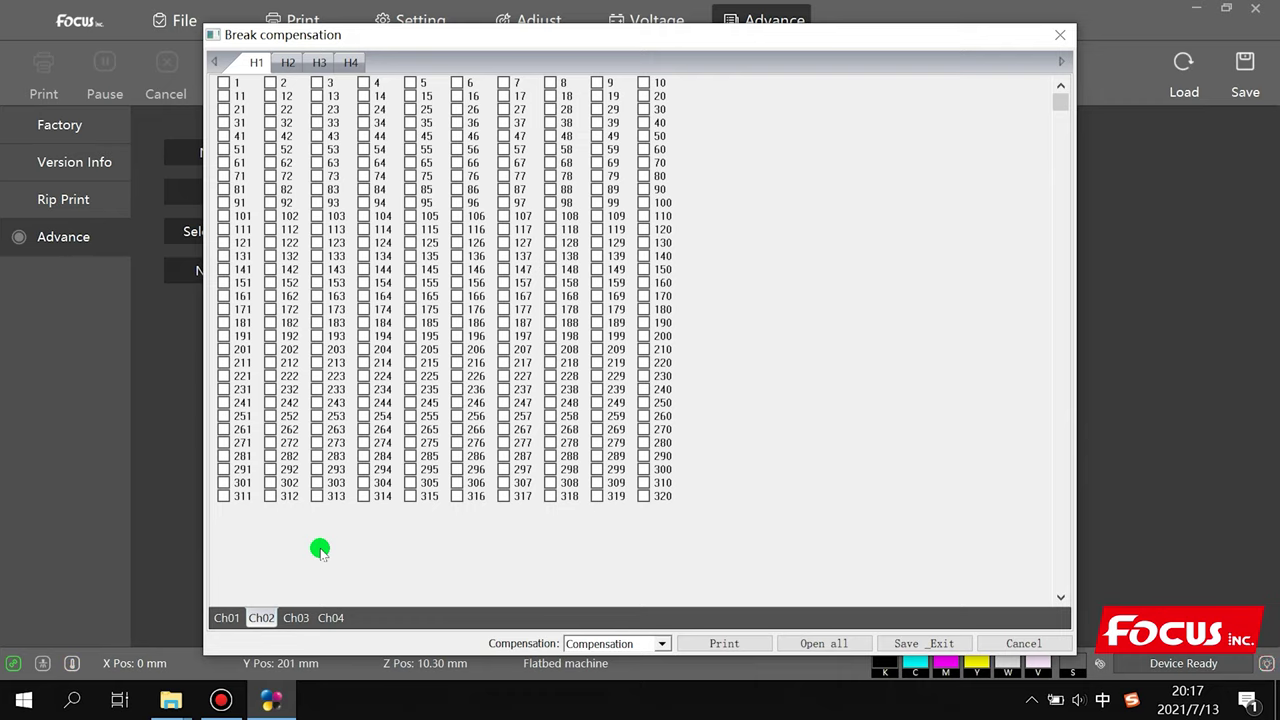
left_click(1047, 37)
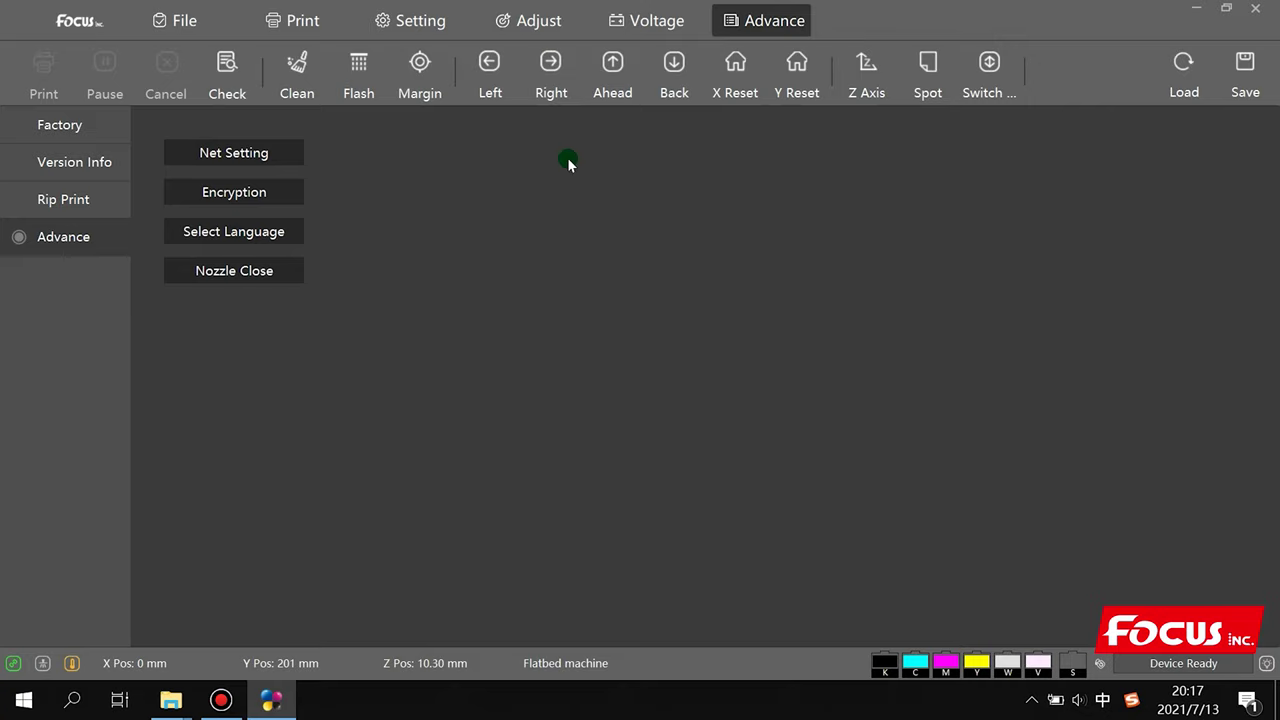
On the Factory page, enter the factory password and confirm to open Advanced Mode
left_click(69, 126)
left_click(283, 164)
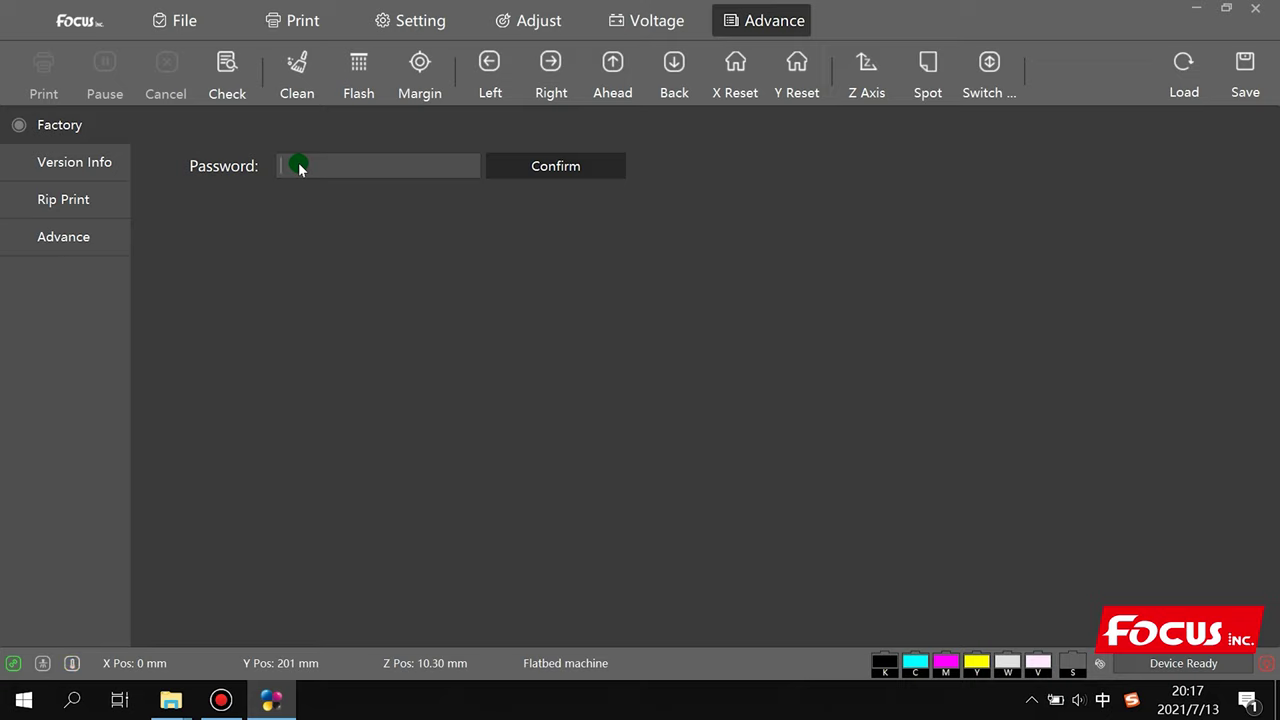
left_click(297, 165)
key("BackSpace")
key("BackSpace")
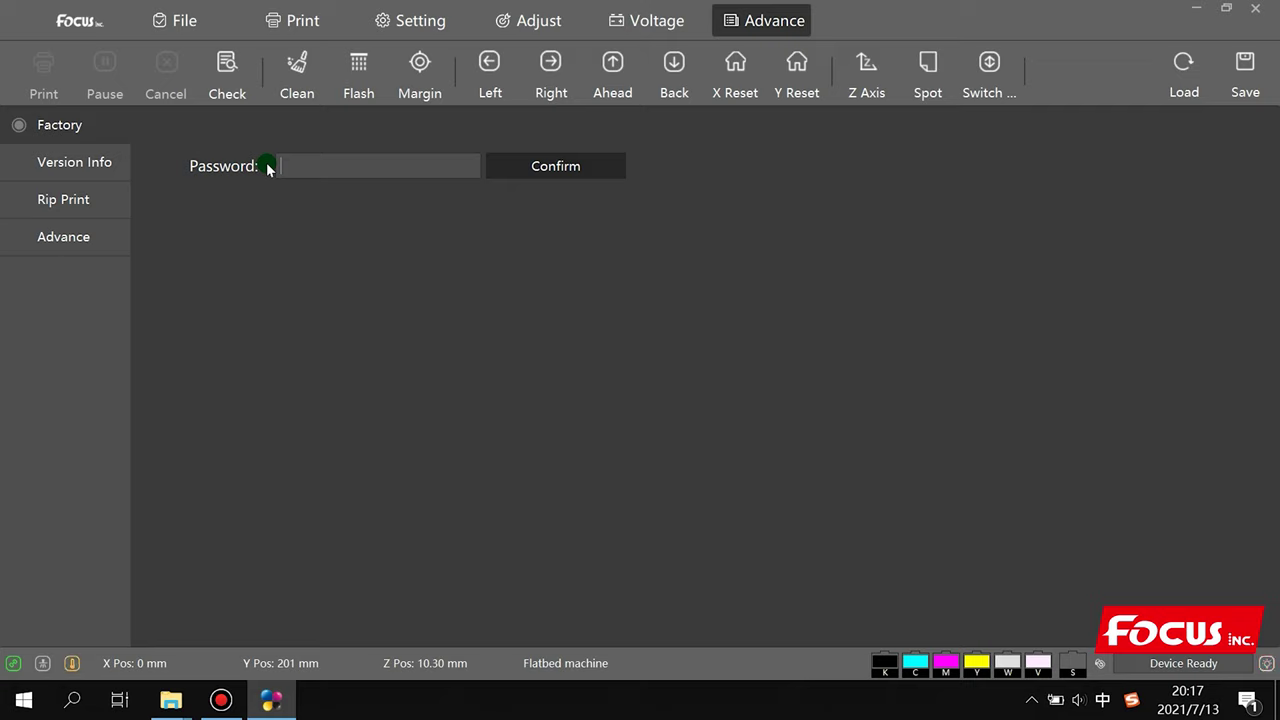
type("*****")
left_click(574, 170)
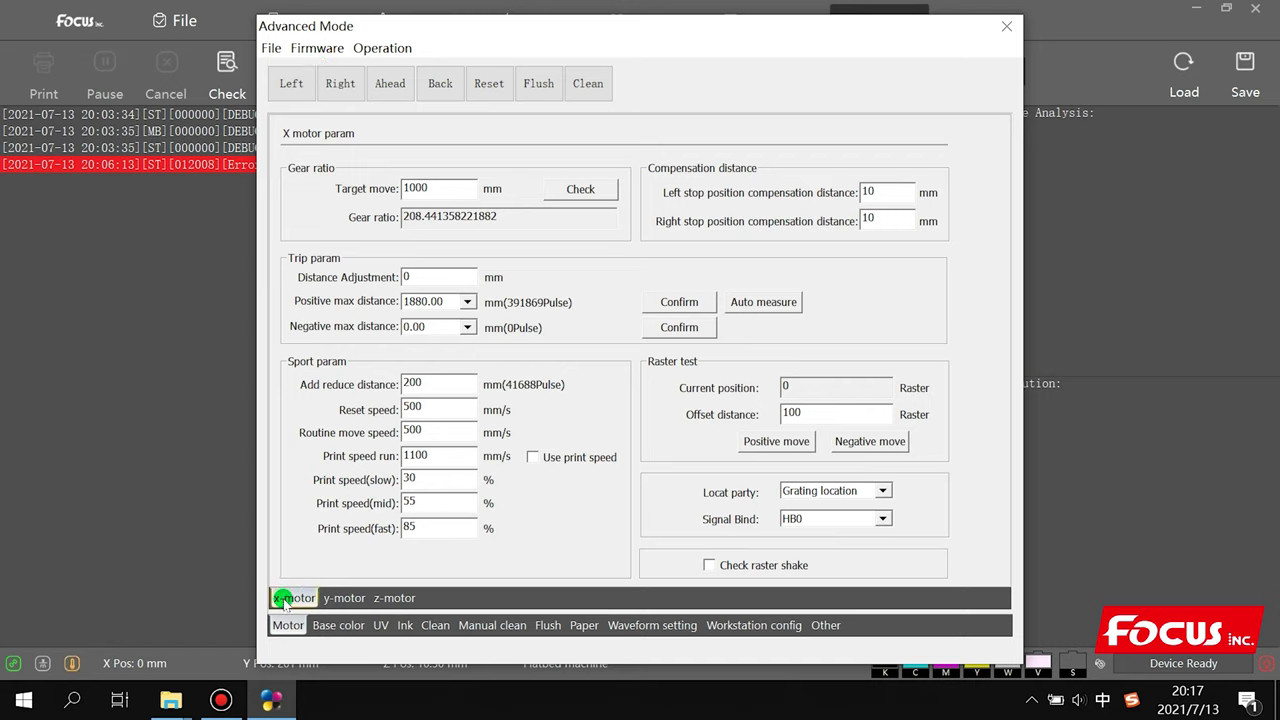
Review the X, Y and Z motor tabs, ending on Z (gear ratio 2892.96, max 500.00 mm)
left_click(344, 598)
left_click(393, 598)
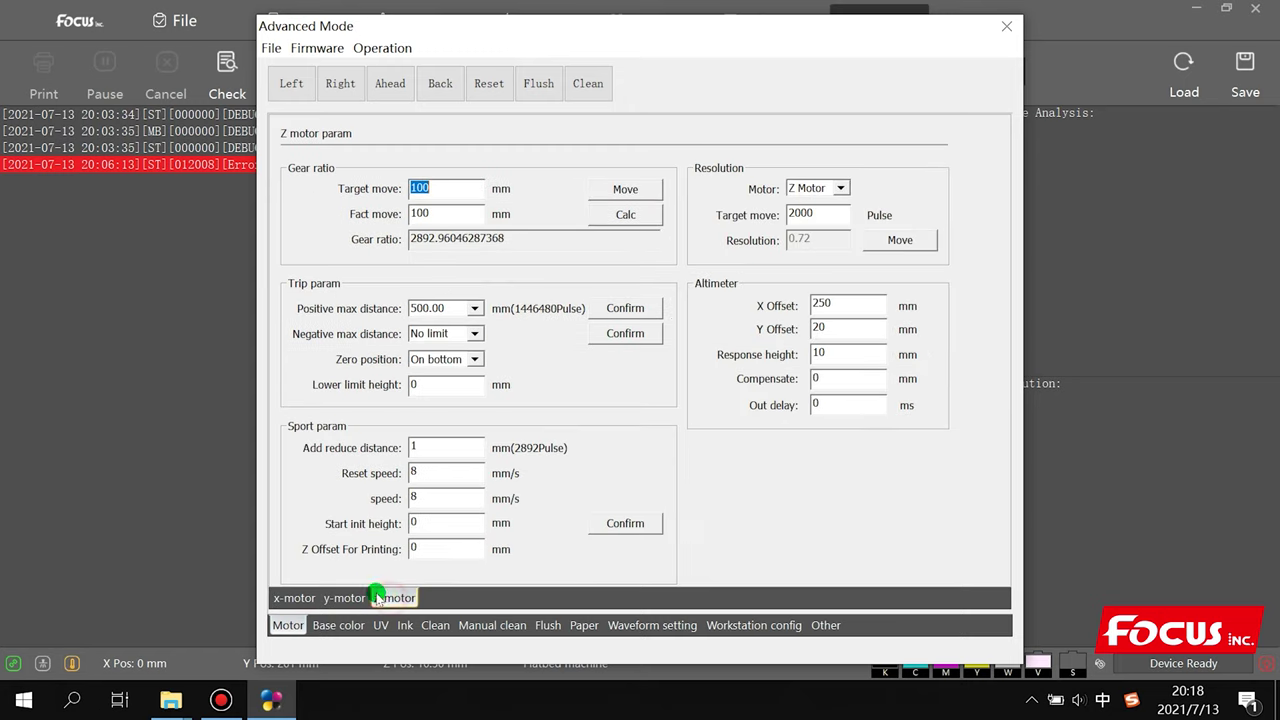
left_click(292, 598)
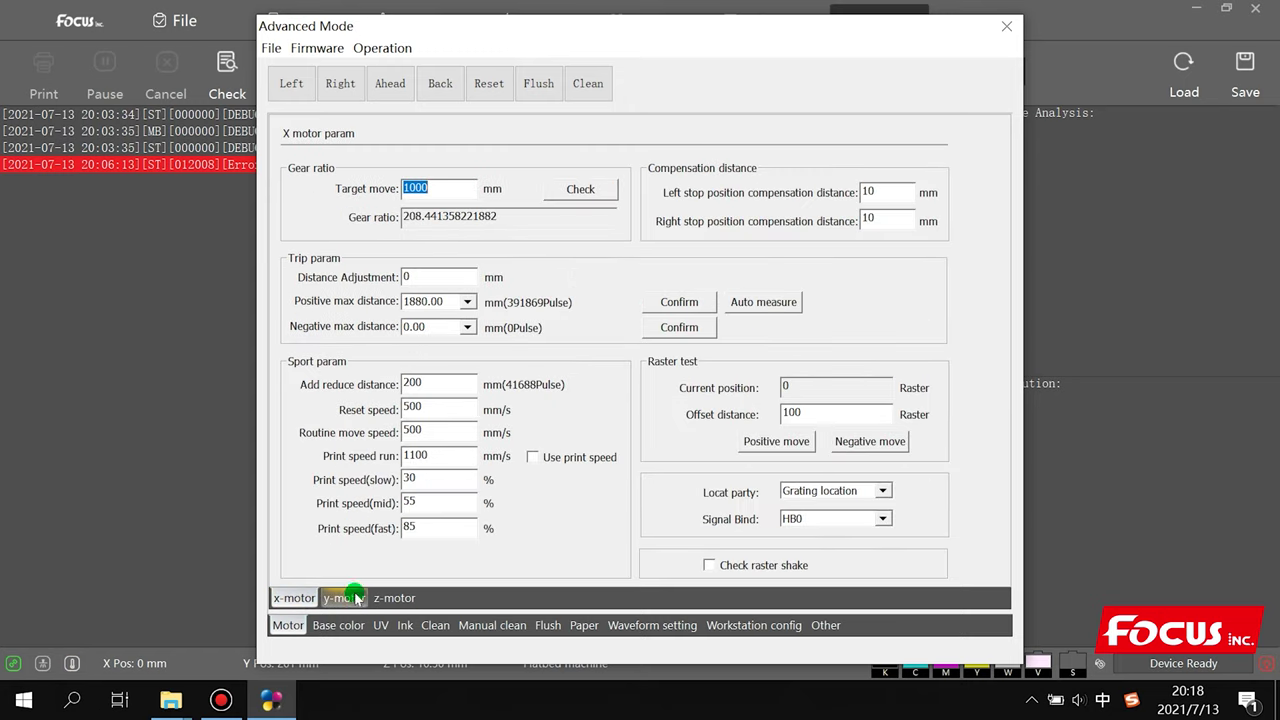
left_click(344, 598)
left_click(394, 598)
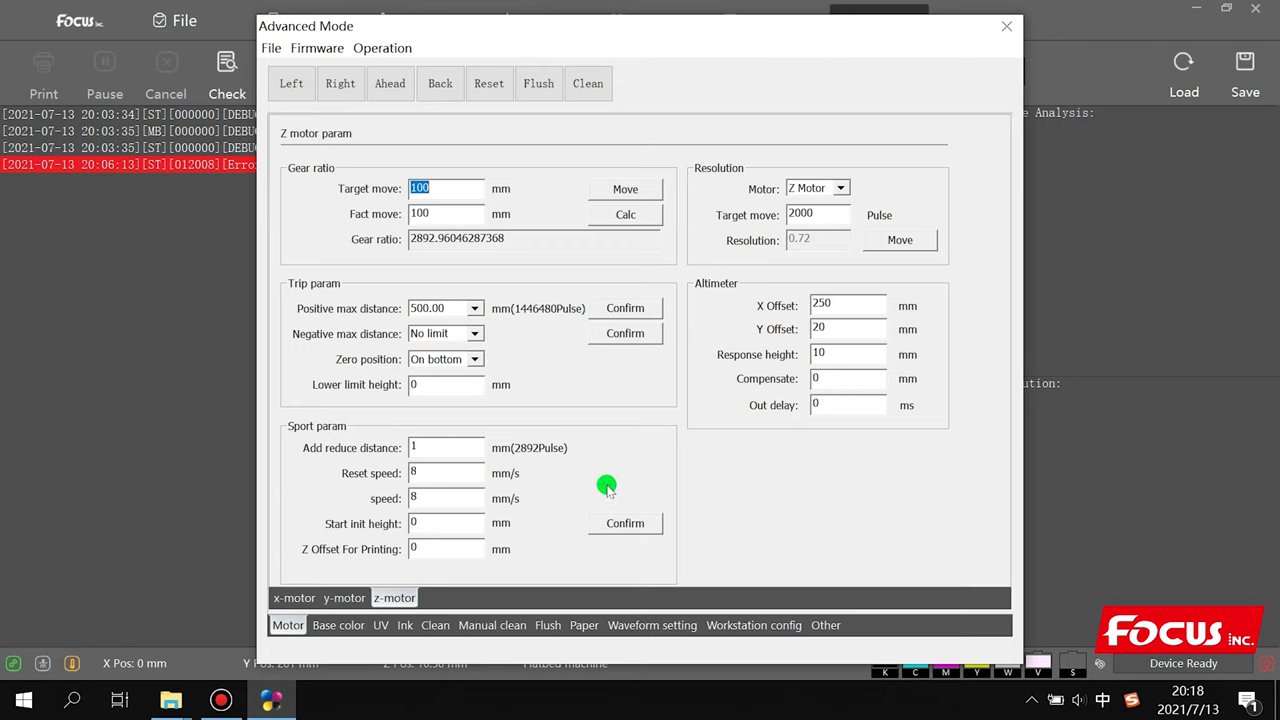
left_click(348, 599)
left_click(291, 598)
left_click(408, 597)
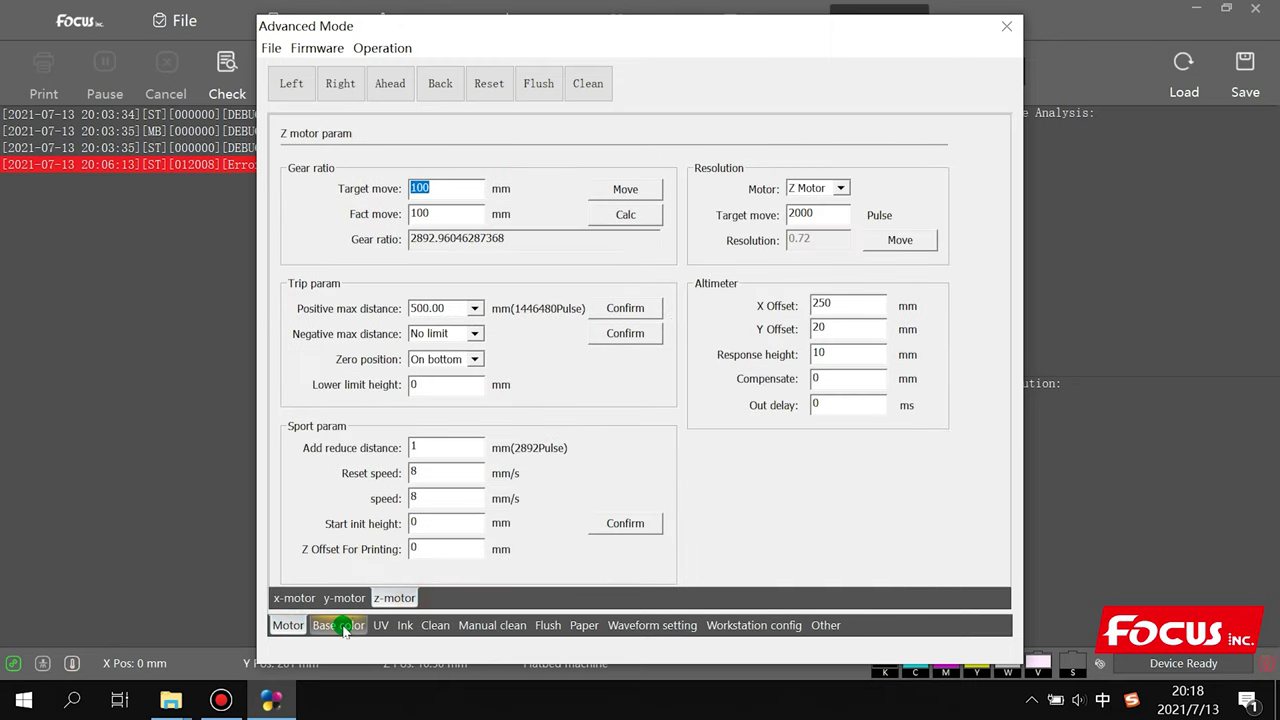
On the waveform settings page, select the G5i _GS-Hi-Jet-Flush-CCC-21 waveform file
left_click(650, 625)
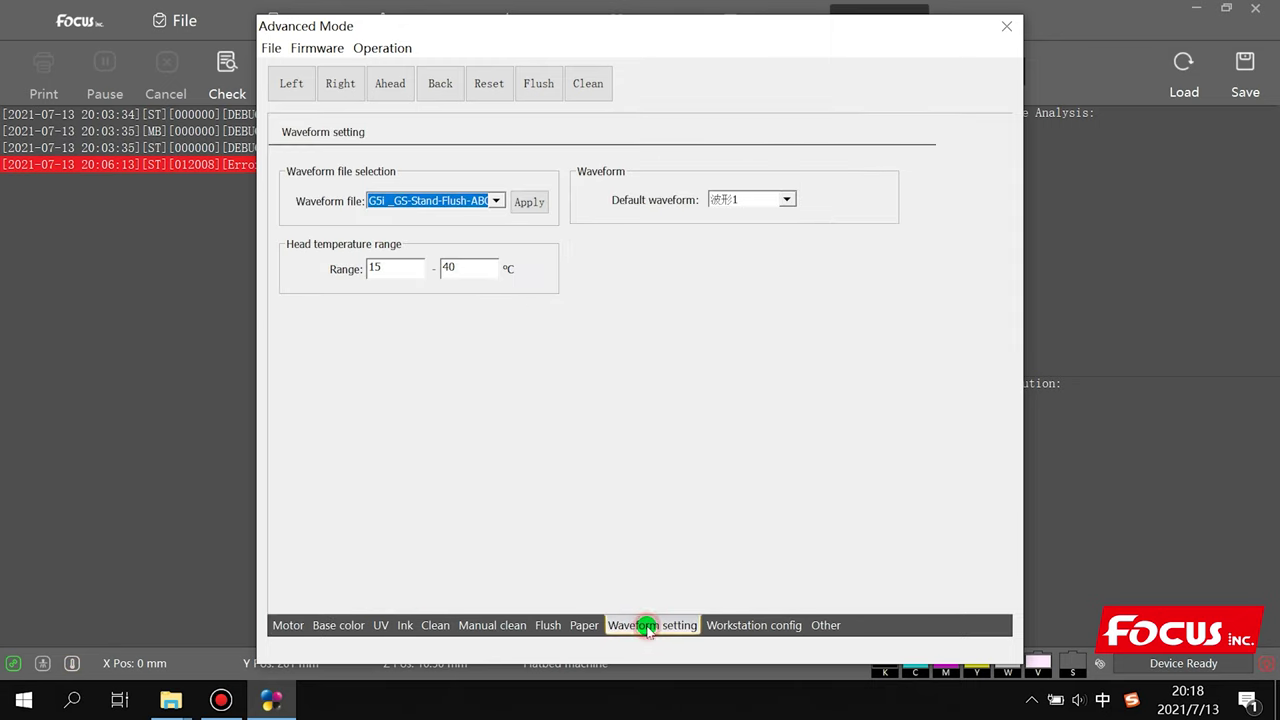
left_click(452, 201)
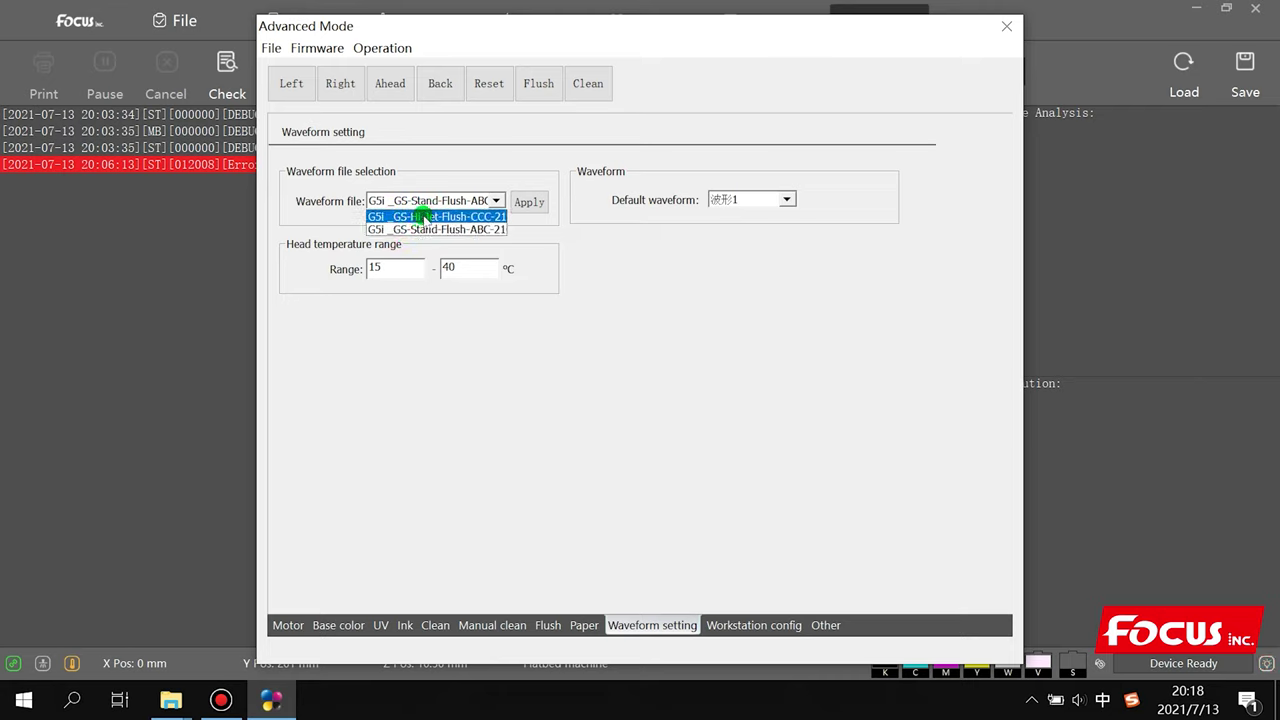
left_click(428, 216)
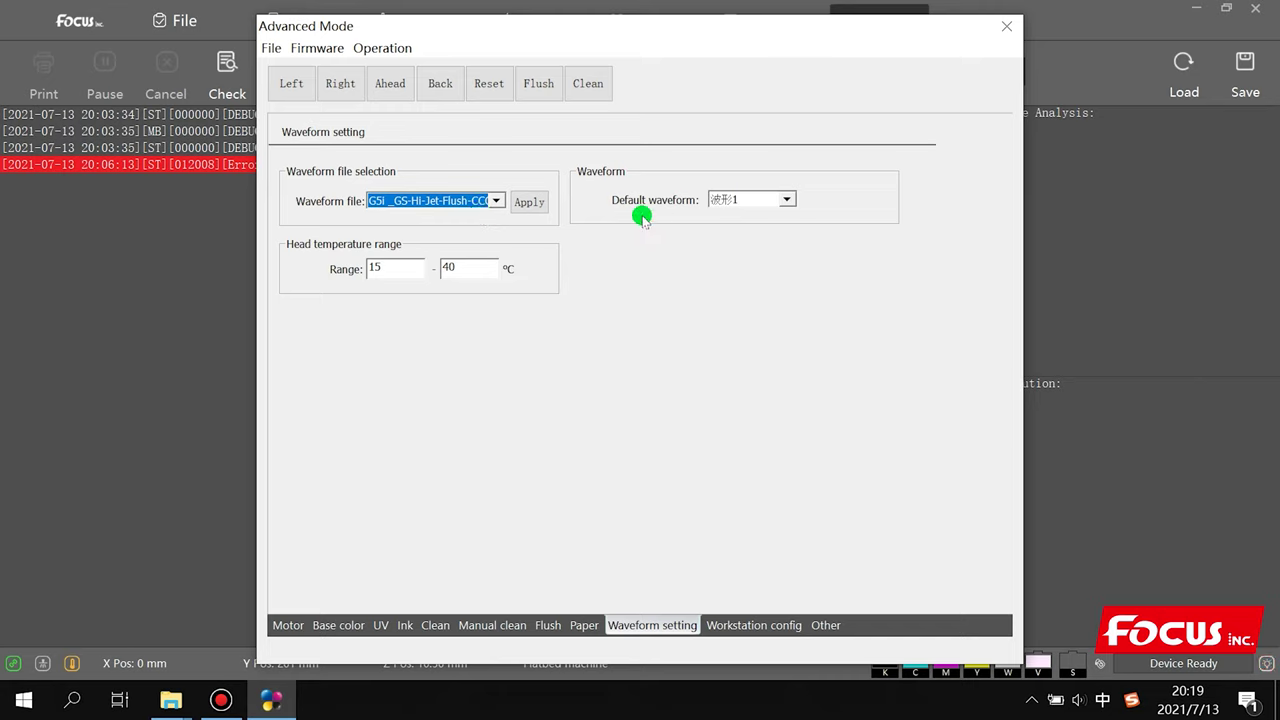
left_click(445, 200)
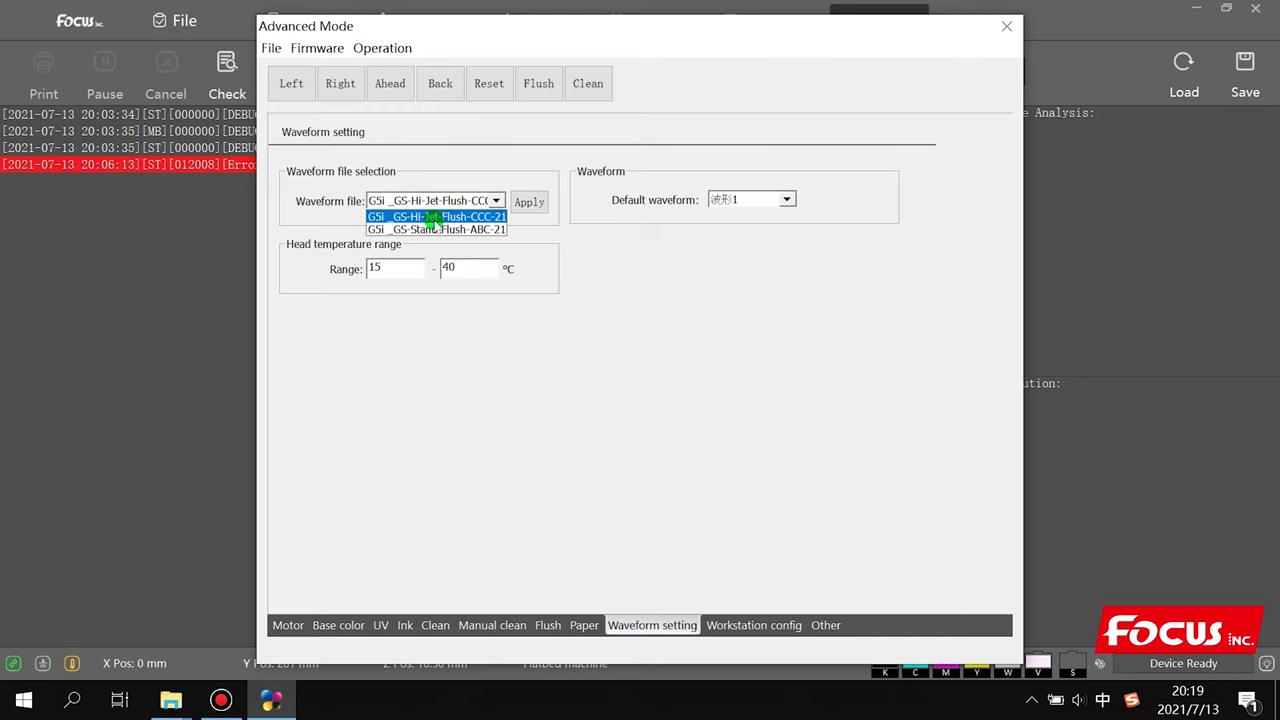
left_click(433, 217)
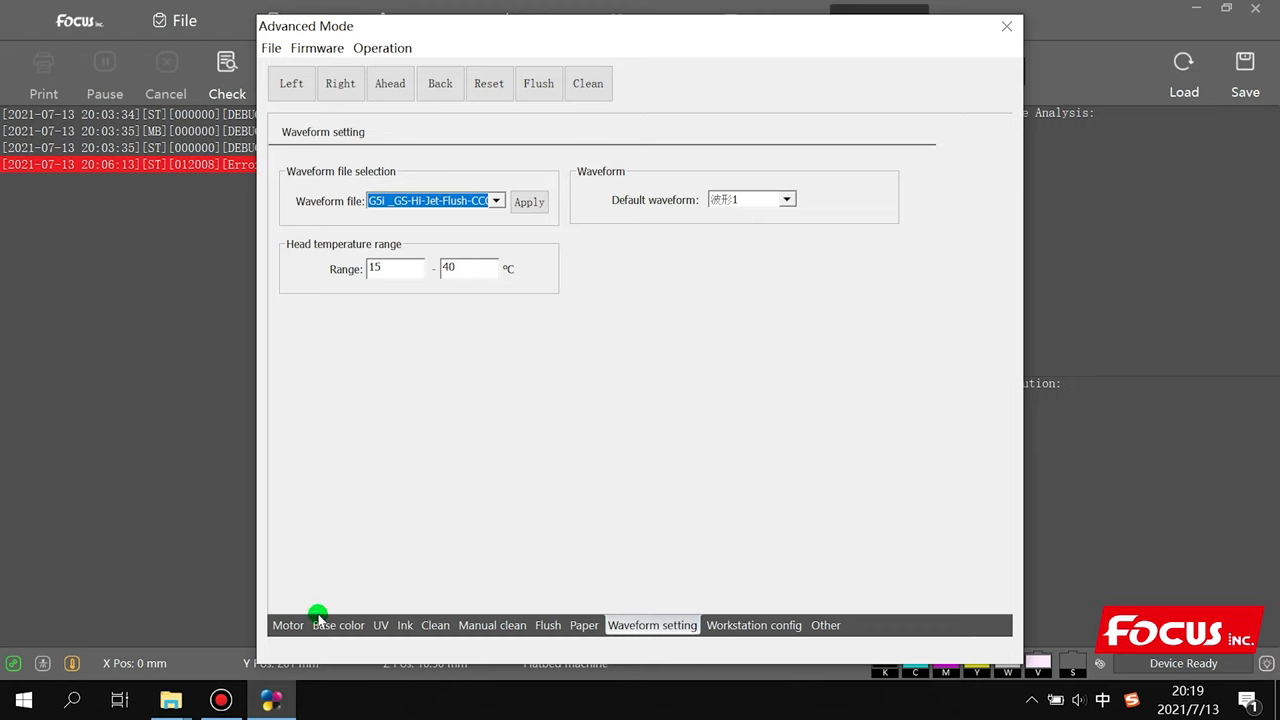
Confirm the waveform file stays G5i _GS-Hi-Jet-Flush-CCC-21
left_click(465, 201)
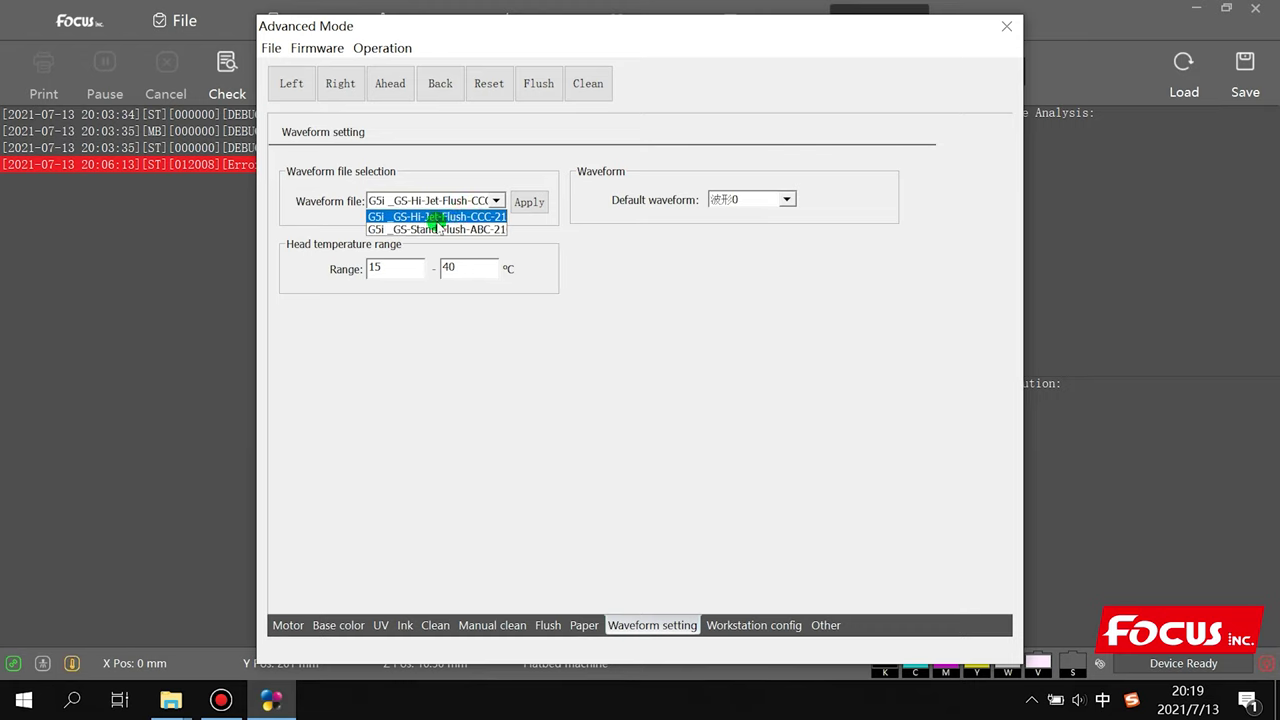
left_click(440, 217)
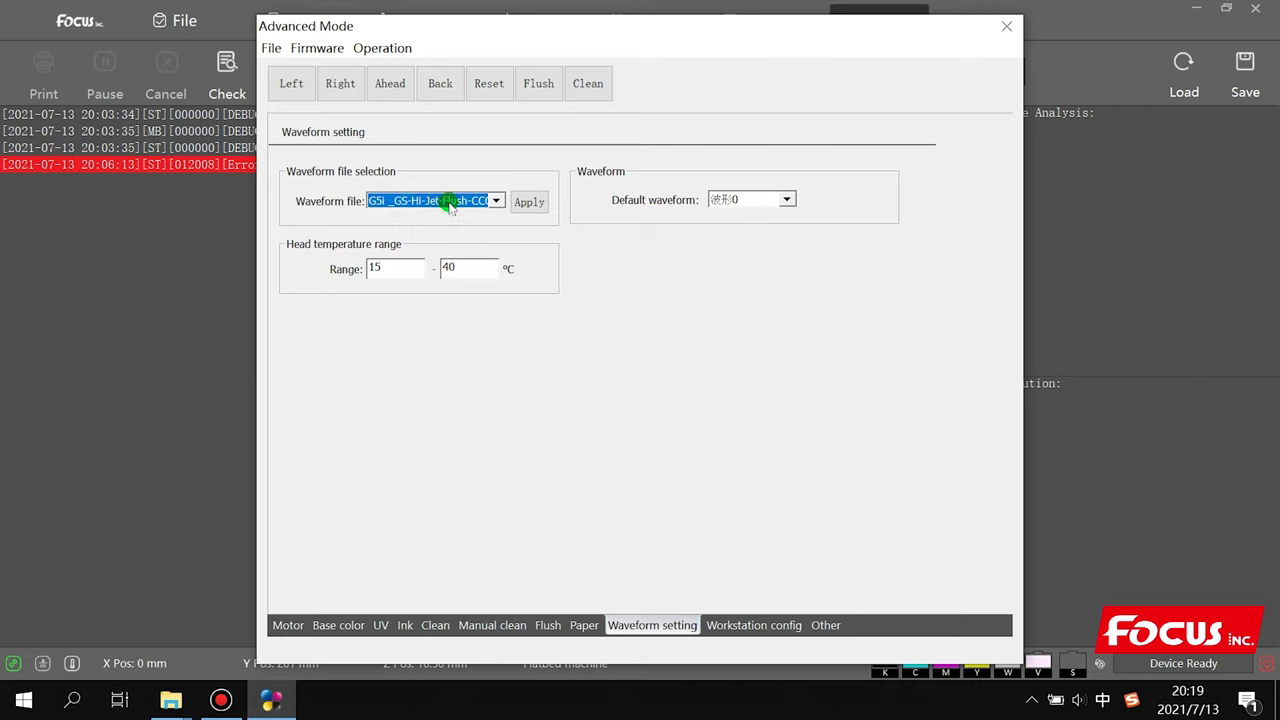
left_click(435, 202)
left_click(433, 218)
Set the default waveform to 波形0
left_click(736, 199)
left_click(734, 217)
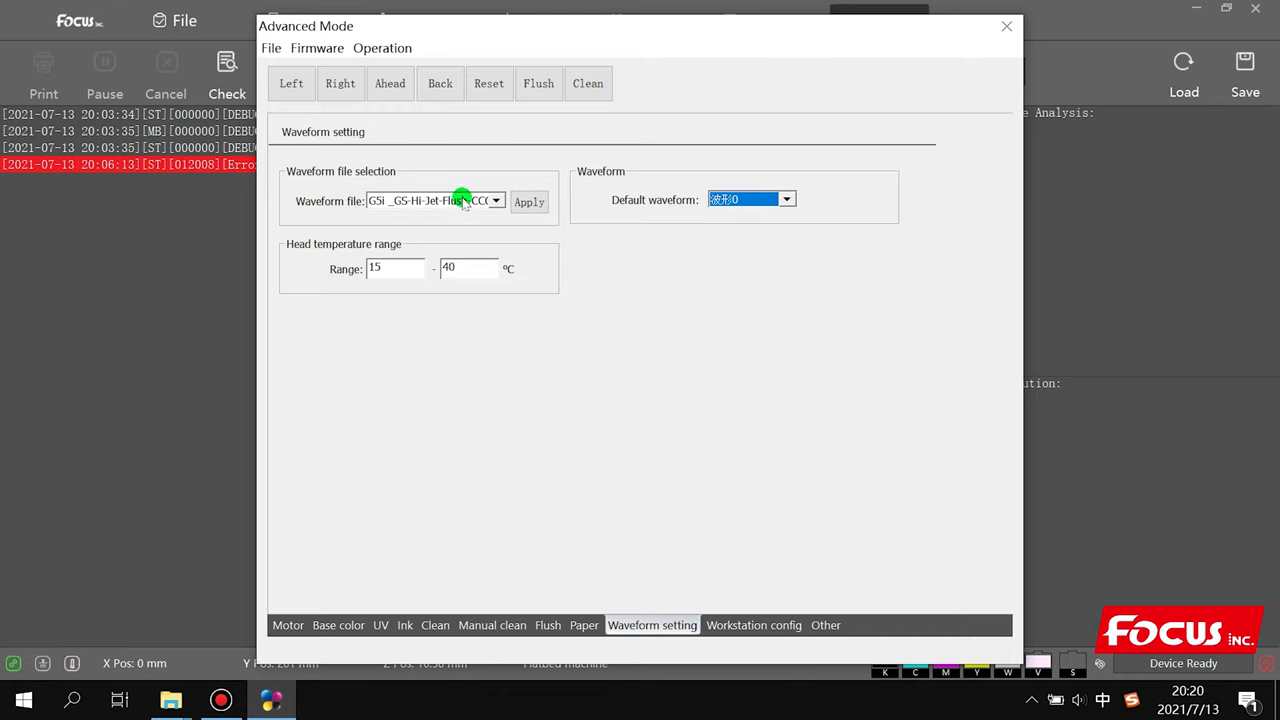
left_click(752, 199)
left_click(737, 214)
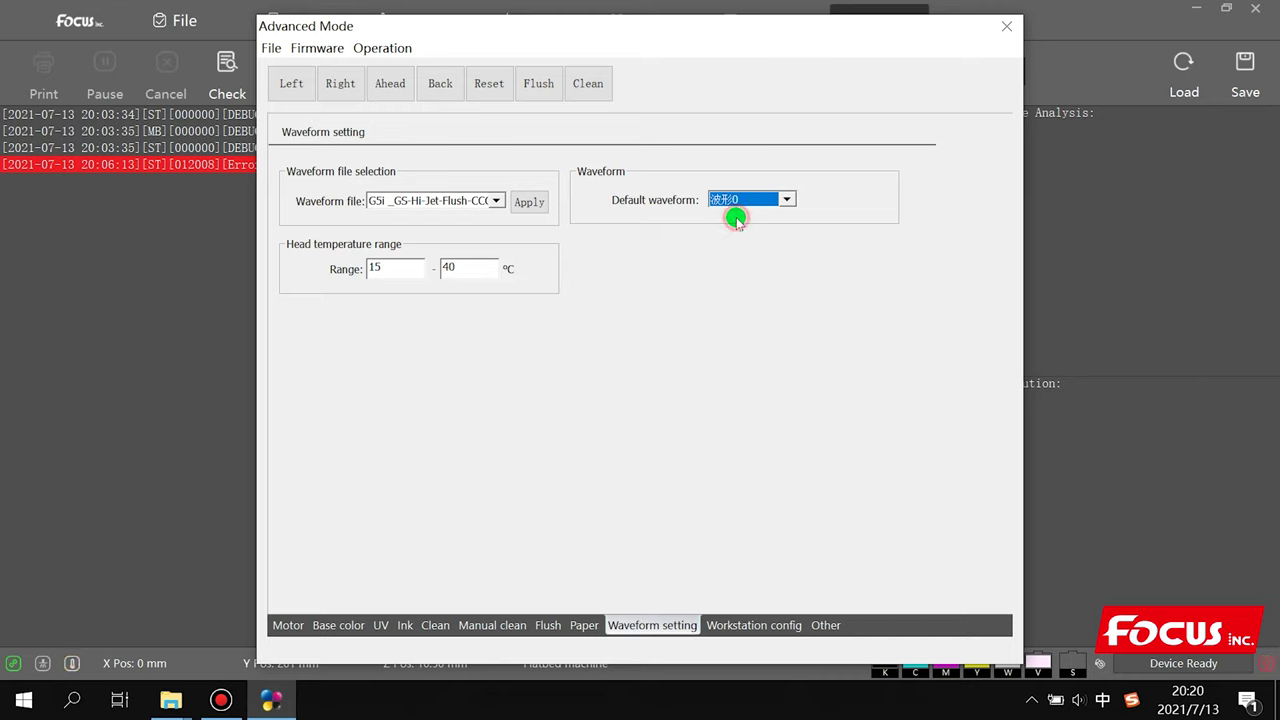
left_click(451, 199)
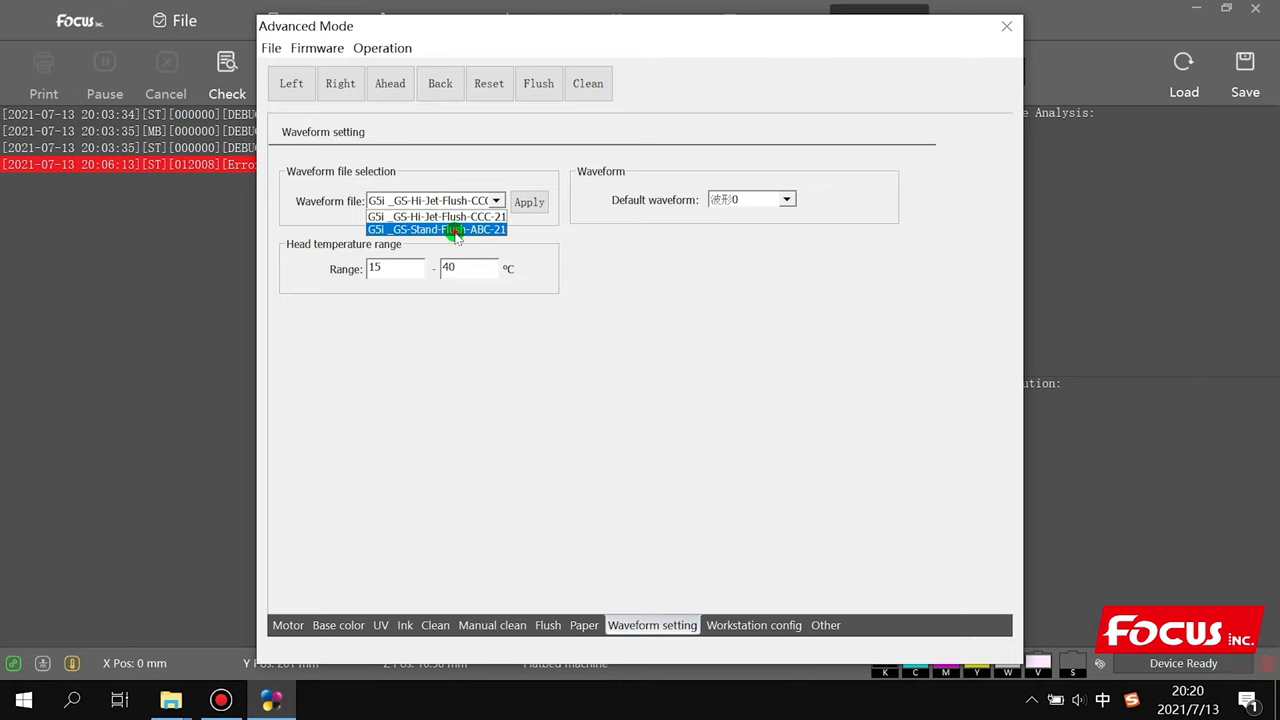
Try the G5i _GS-Stand-Flush-ABC-21 waveform file with default waveform 波形1
left_click(455, 230)
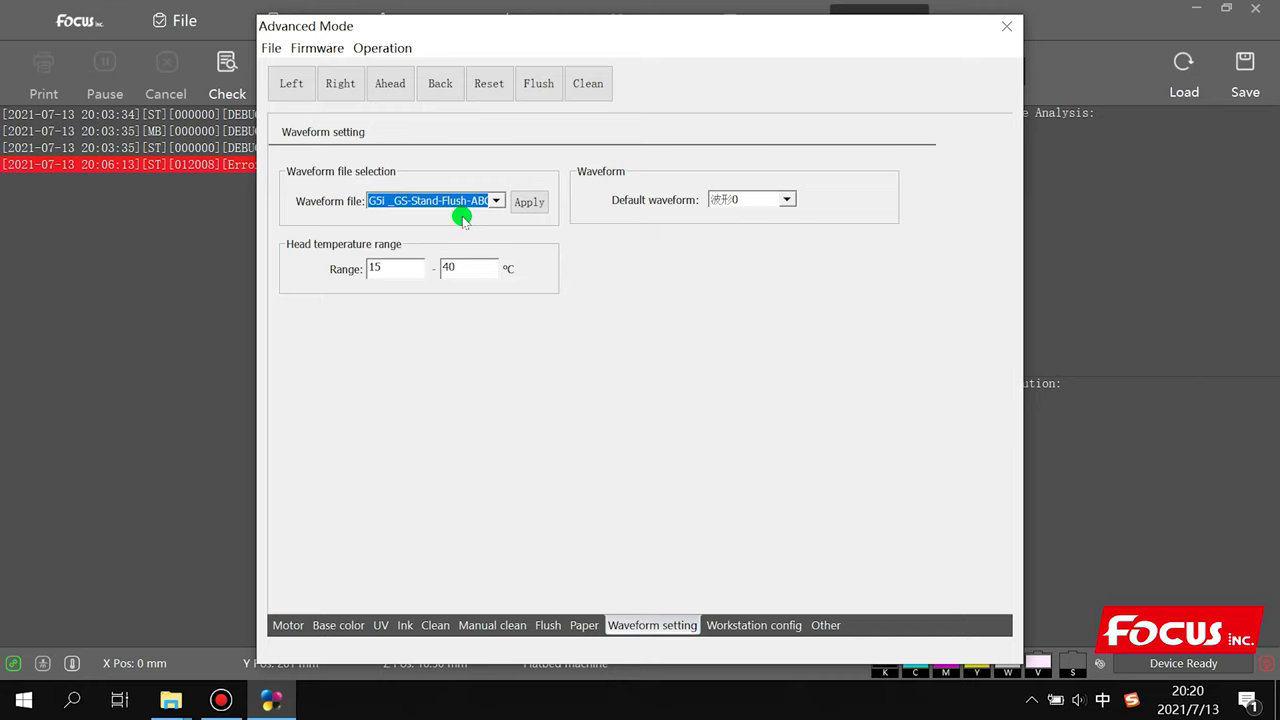
left_click(443, 201)
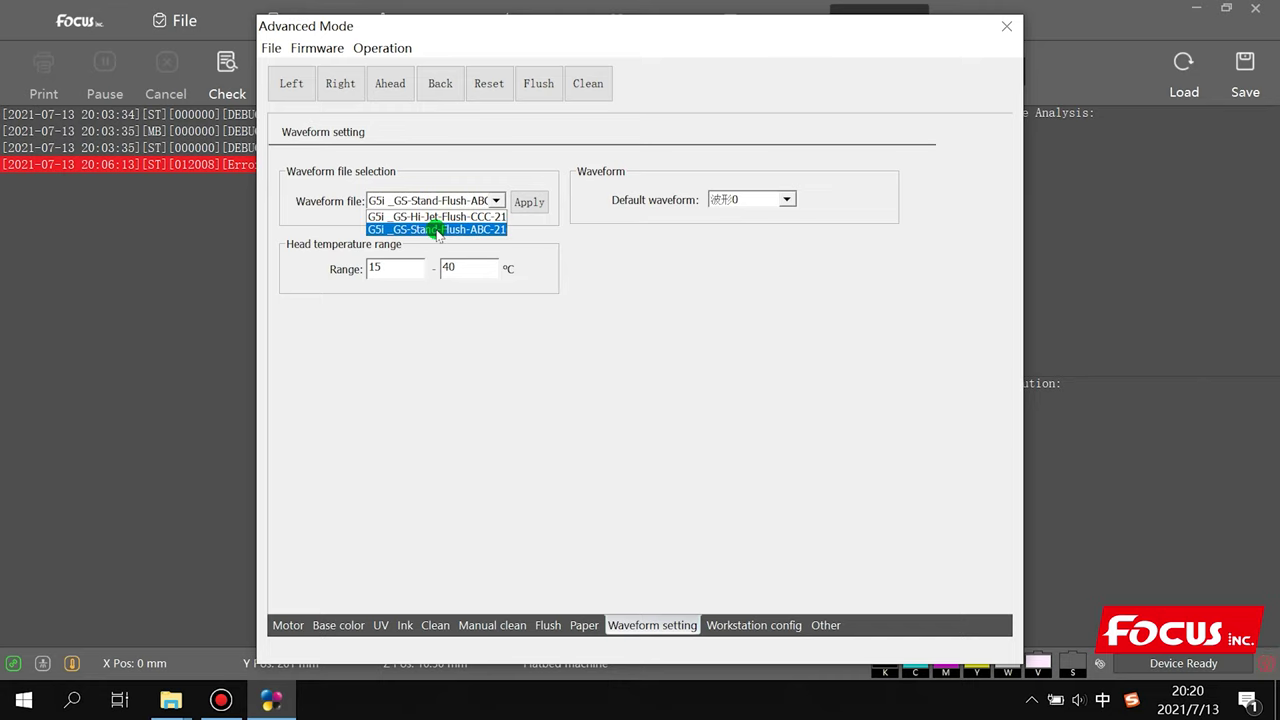
left_click(440, 230)
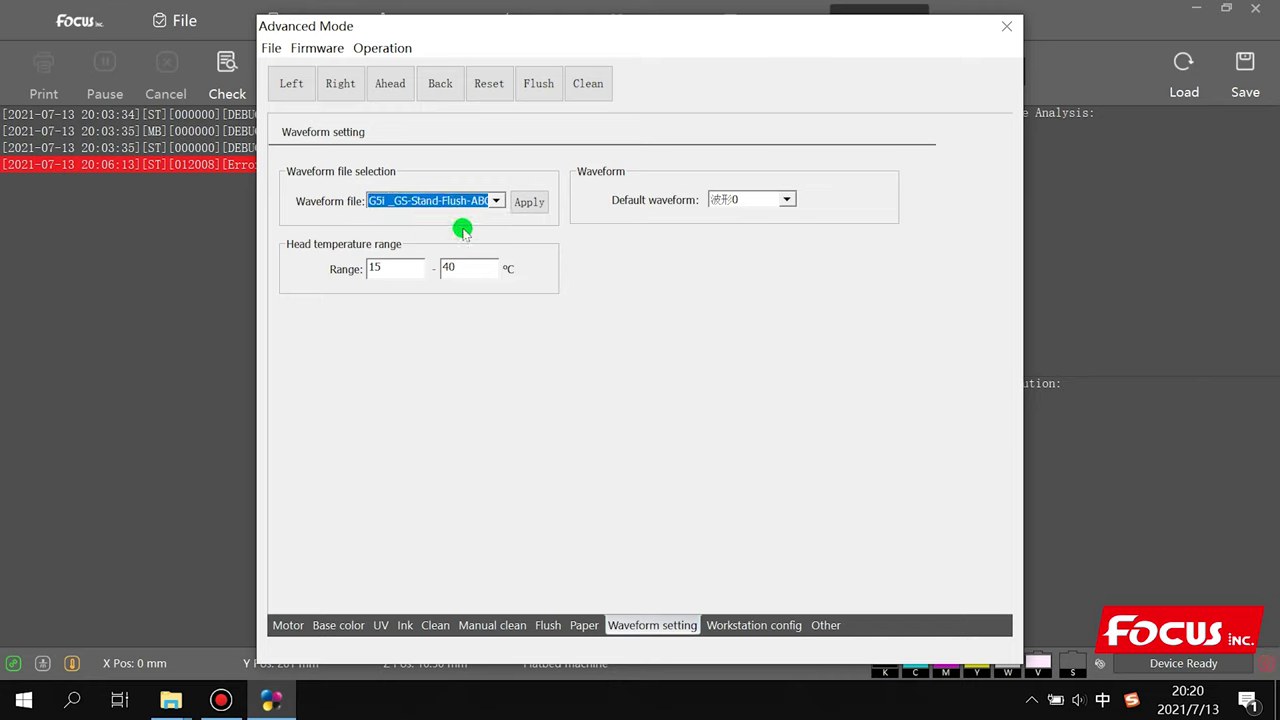
left_click(784, 199)
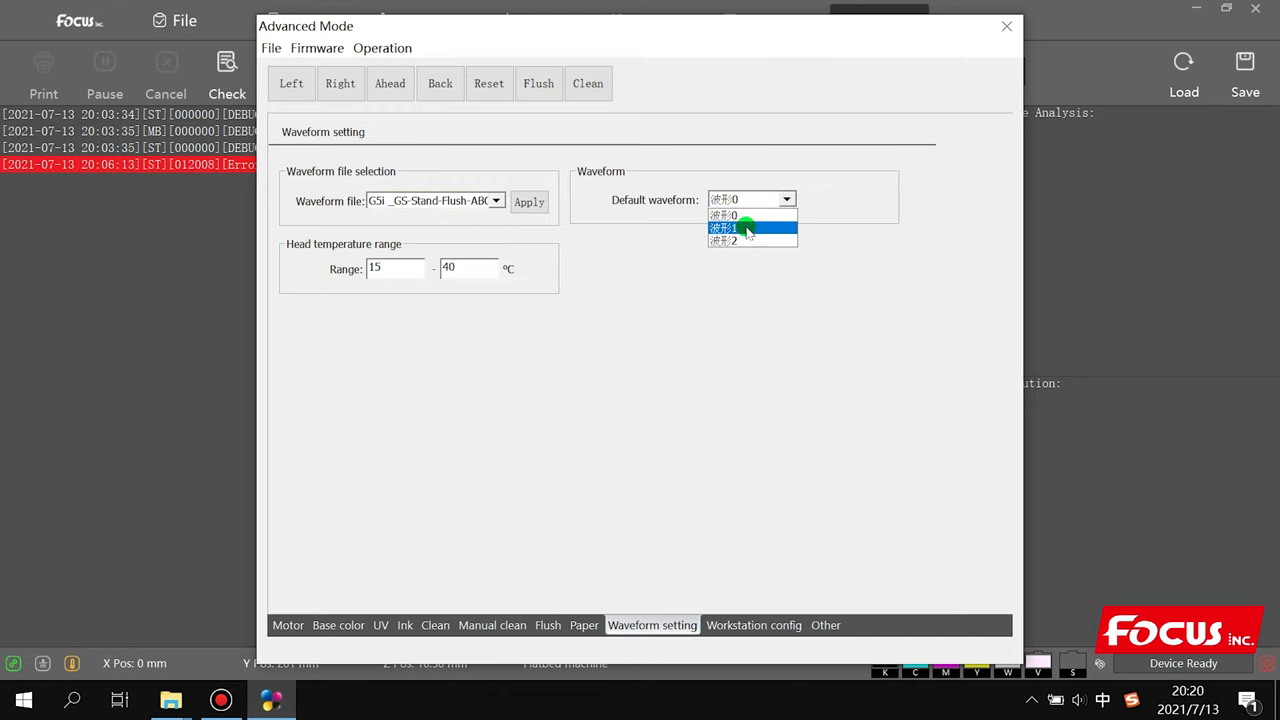
left_click(745, 228)
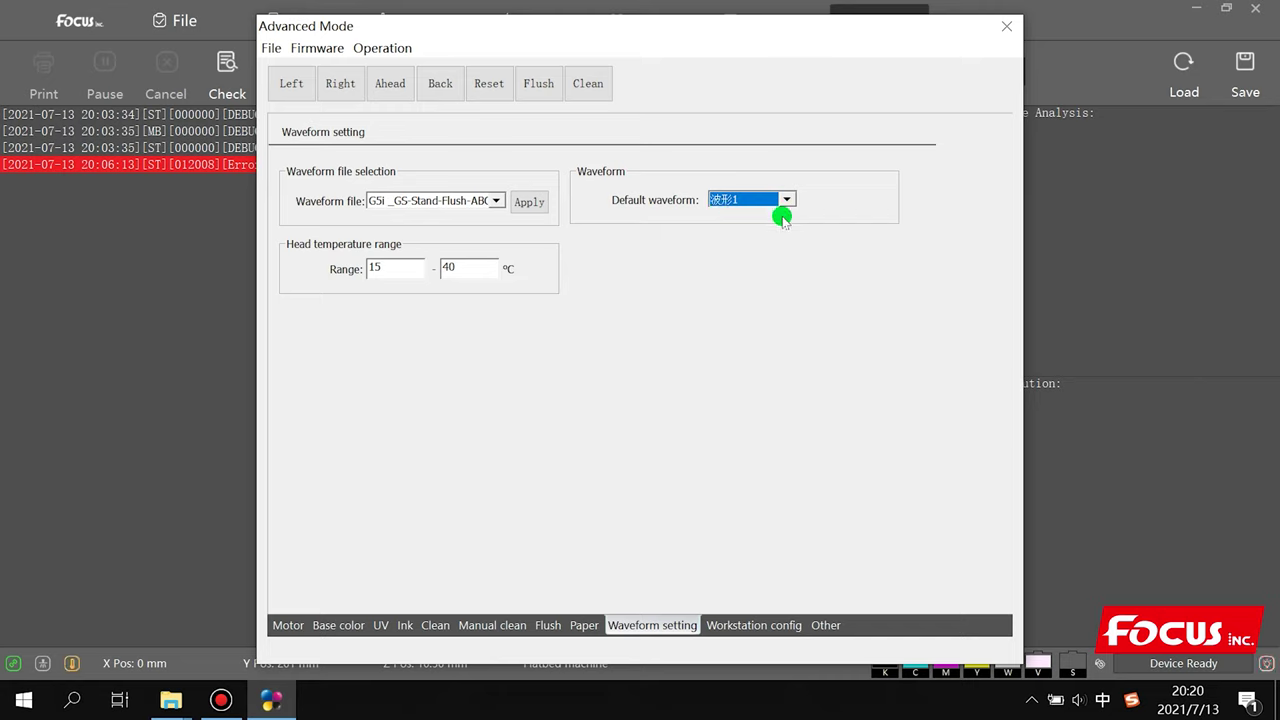
Reselect G5i _GS-Hi-Jet-Flush-CCC-21 with default waveform 波形0 and apply it to the printer
left_click(443, 204)
left_click(440, 220)
left_click(749, 199)
left_click(737, 214)
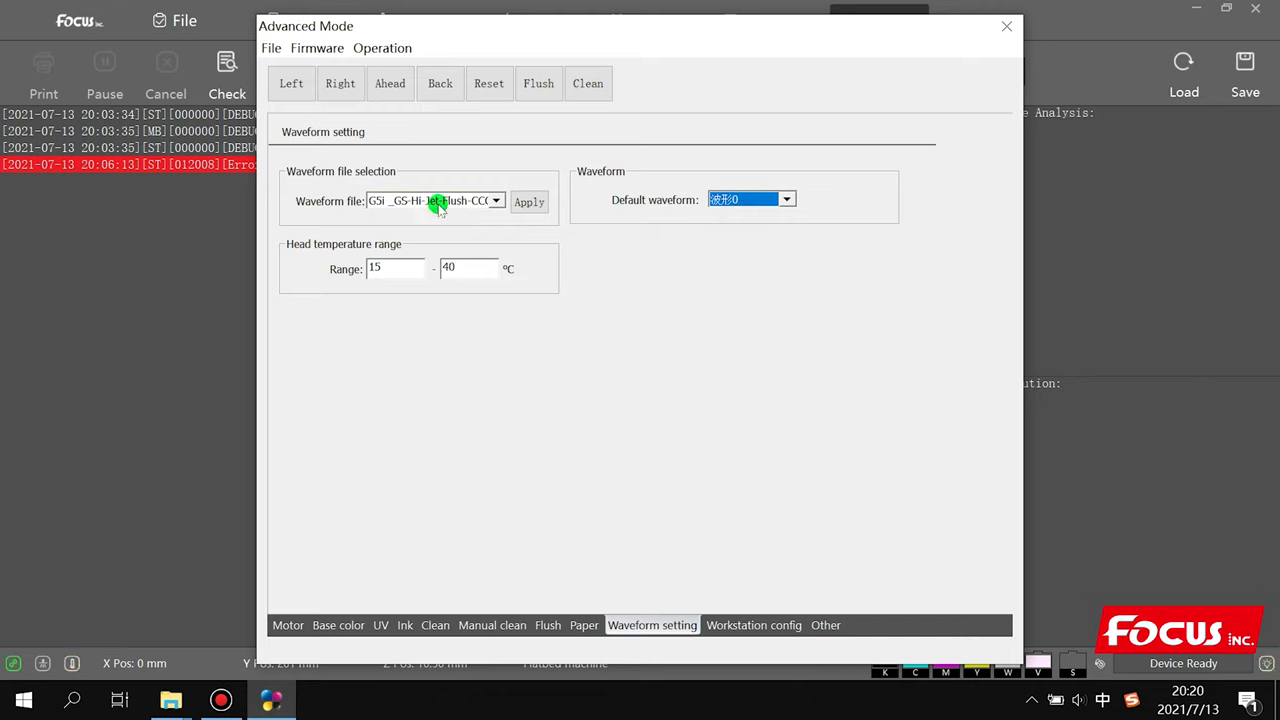
left_click(527, 203)
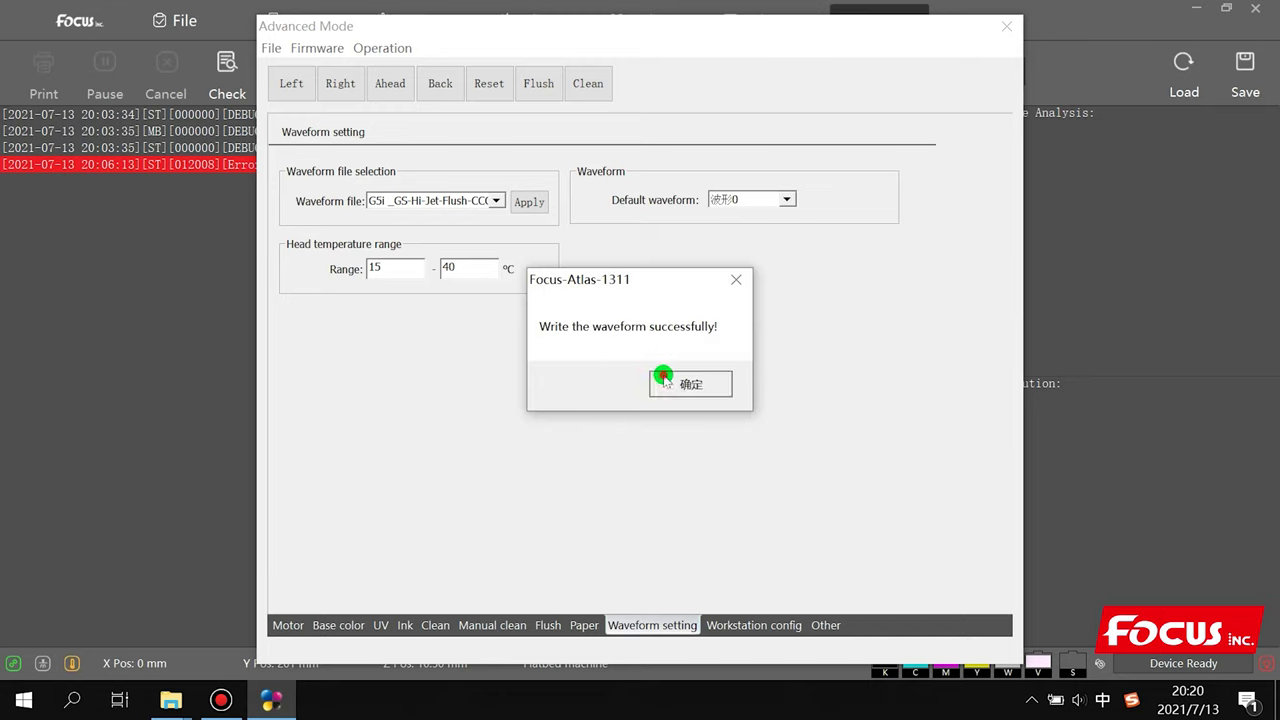
Acknowledge the write confirmation and save the Advanced Mode parameters via File > Save
left_click(663, 380)
left_click(270, 48)
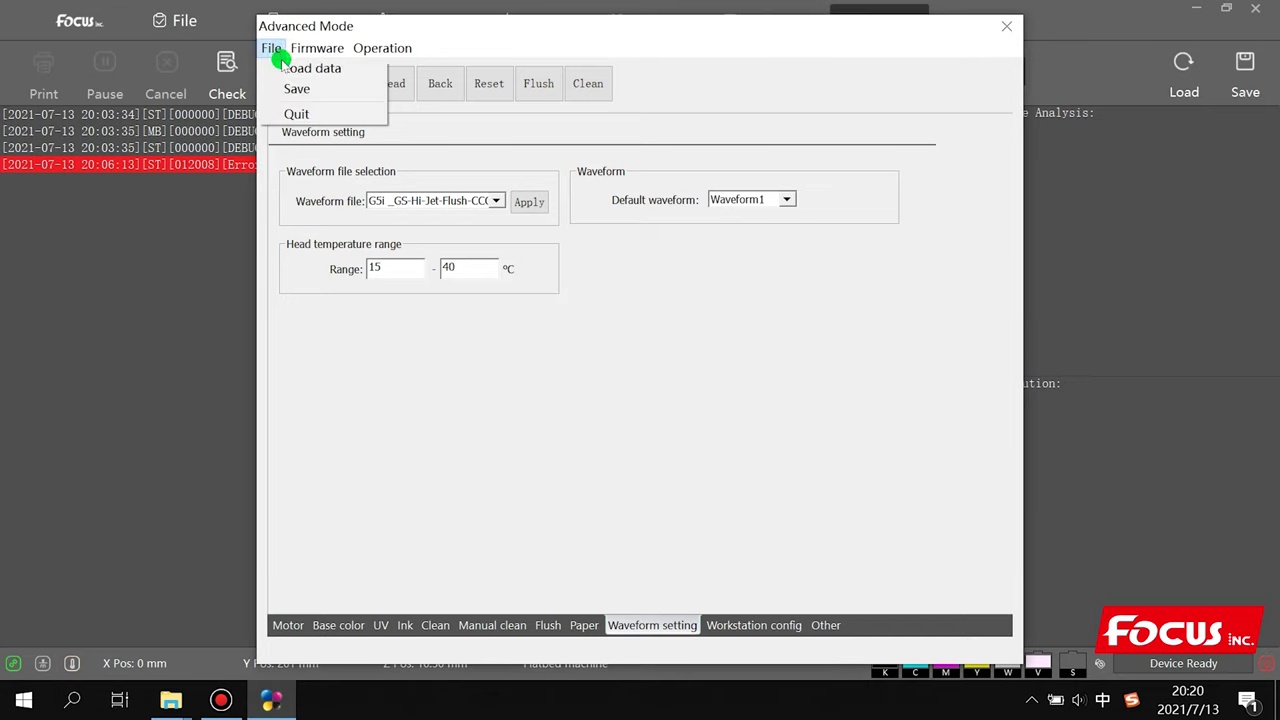
left_click(296, 89)
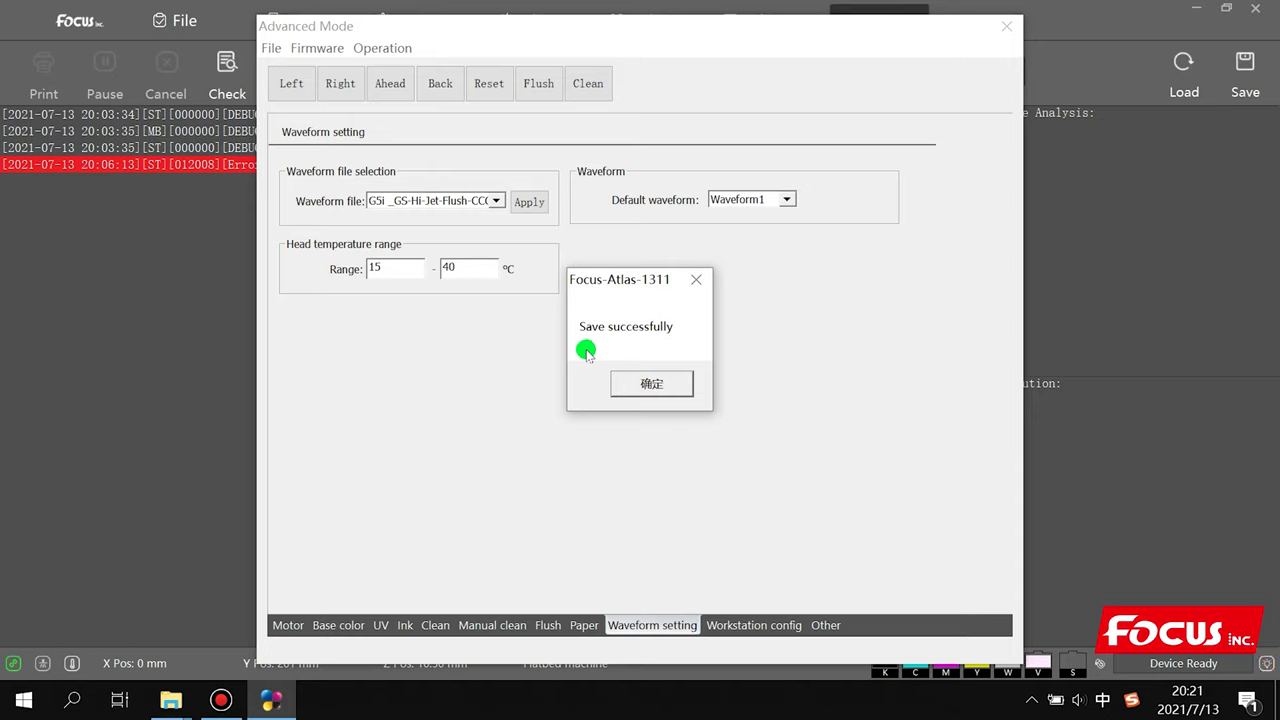
left_click(636, 384)
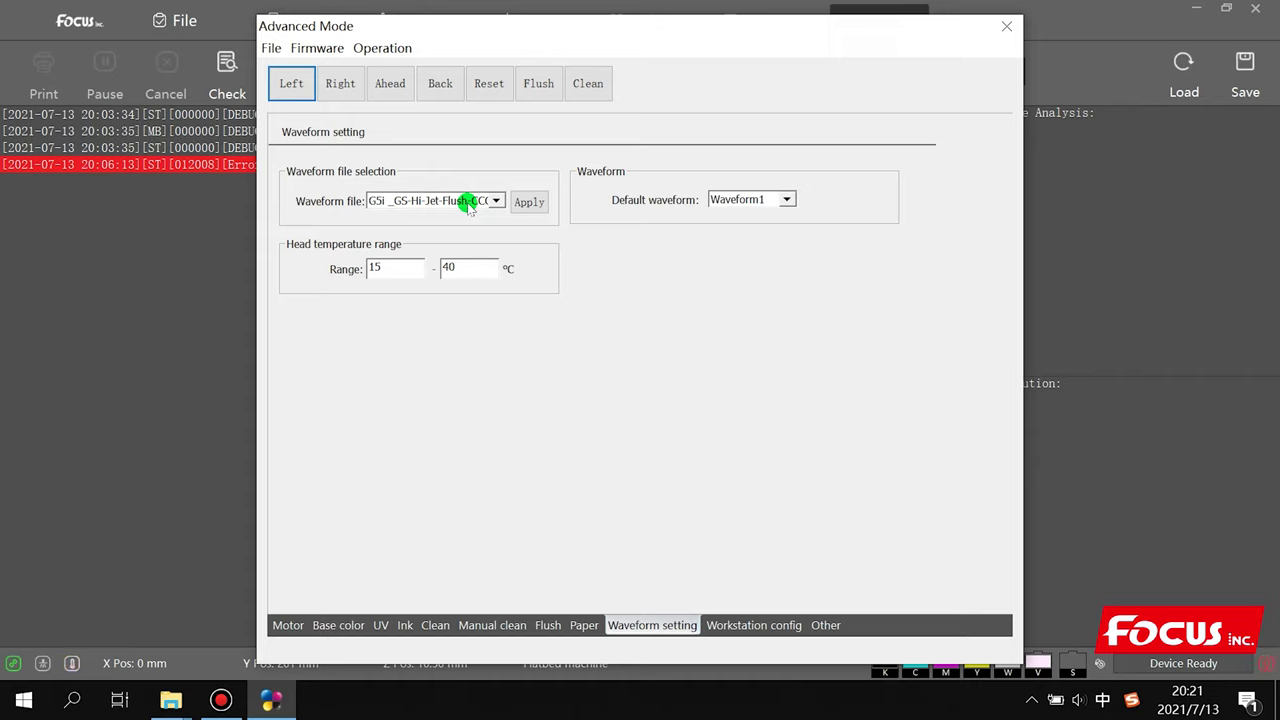
Rewrite the Hi-Jet-Flush-CCC-21 waveform with default Waveform0 and acknowledge the success message
left_click(742, 200)
left_click(741, 215)
left_click(466, 200)
left_click(440, 208)
left_click(742, 200)
left_click(740, 214)
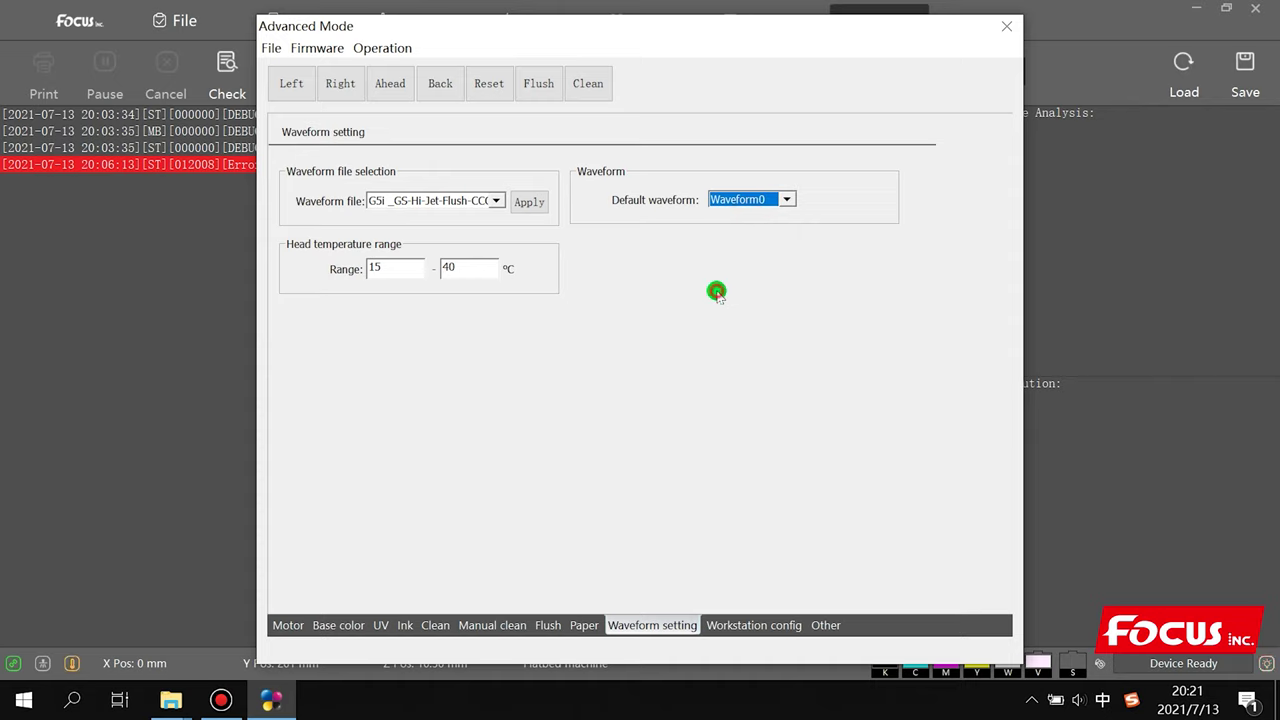
left_click(527, 201)
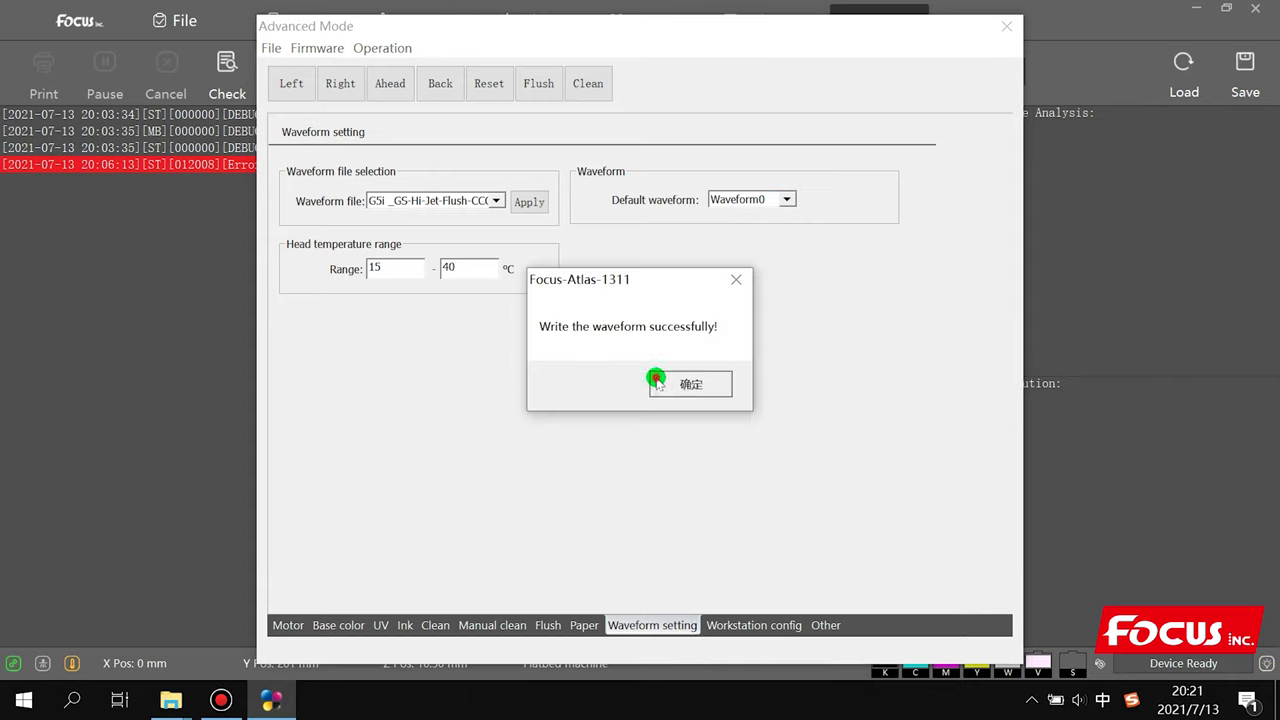
left_click(660, 382)
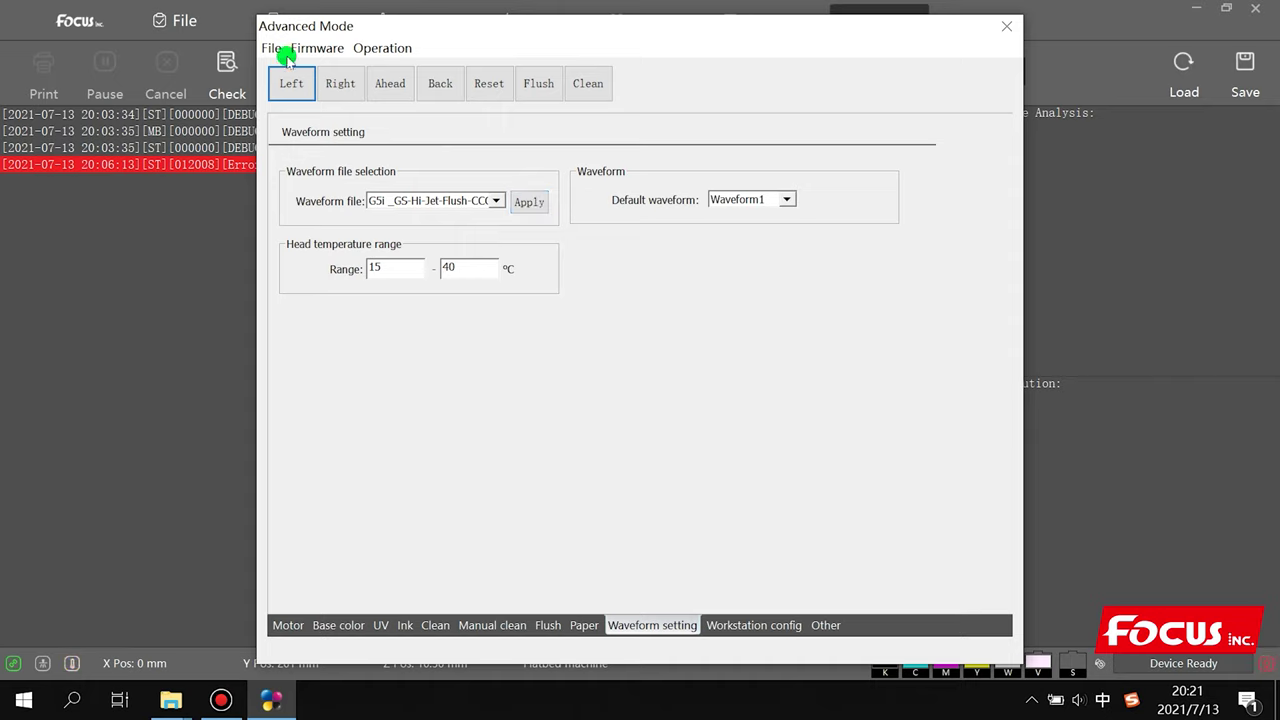
mouse_move(220, 705)
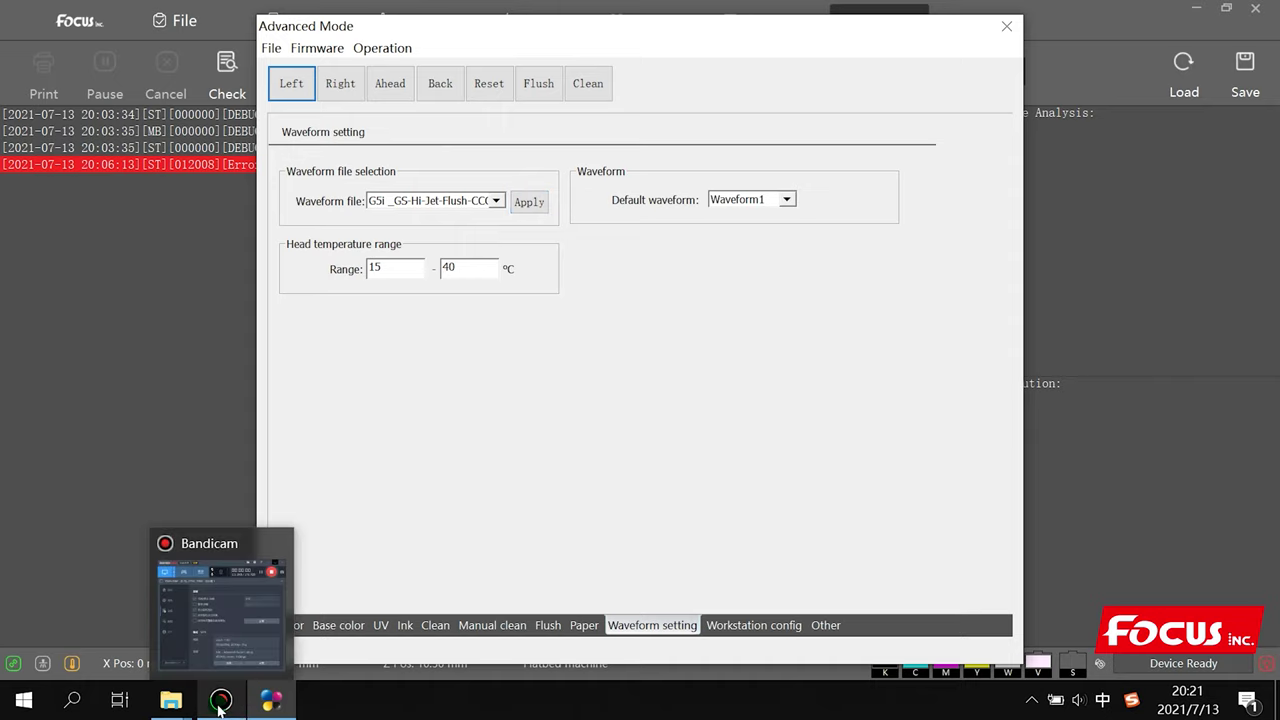